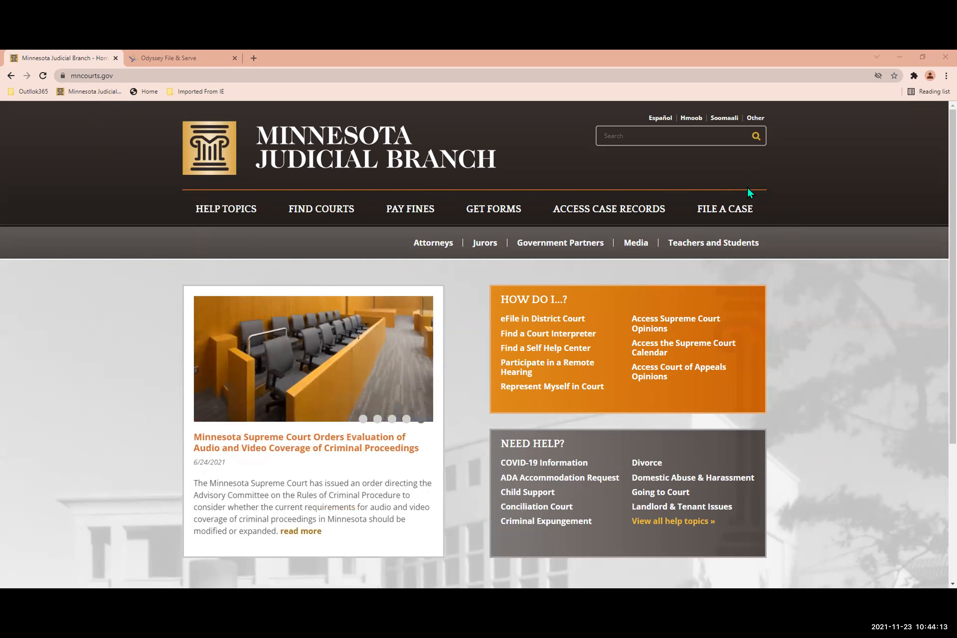
# Go to the File in a District (Trial) Court page and view its Registered User Filing Guide.
pyautogui.click(727, 211)
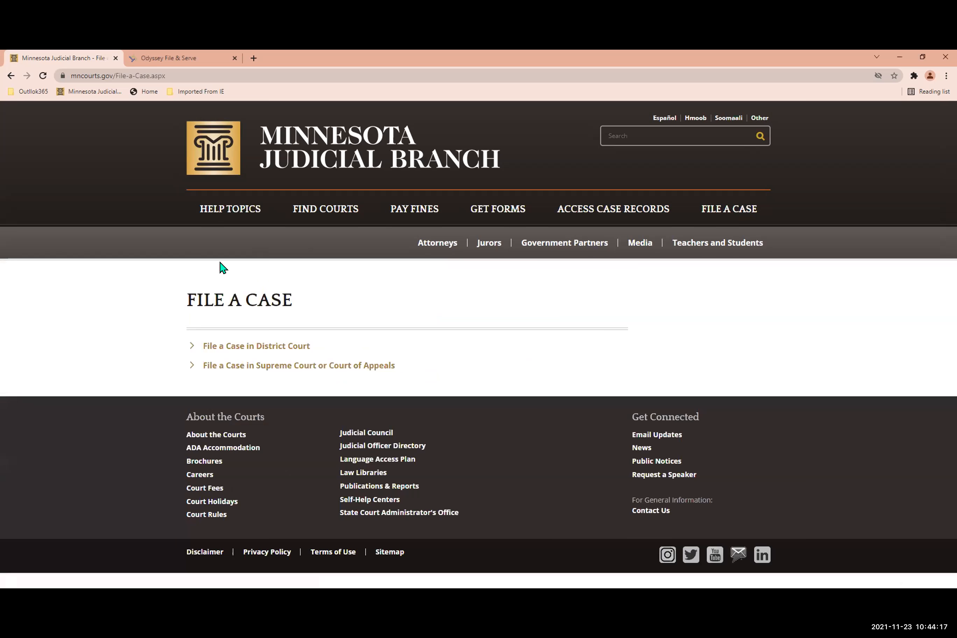
pyautogui.click(233, 350)
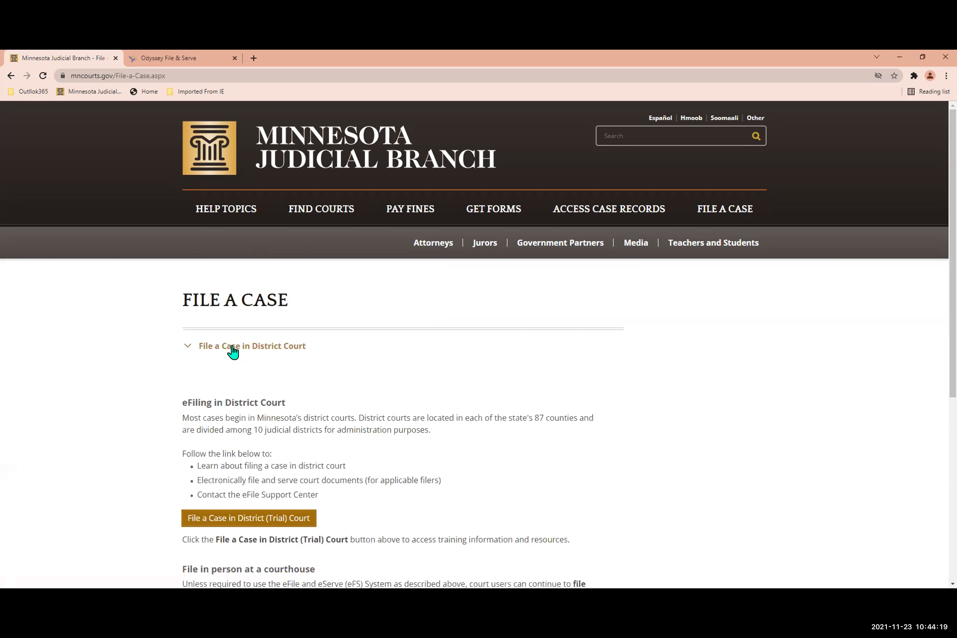
pyautogui.click(226, 519)
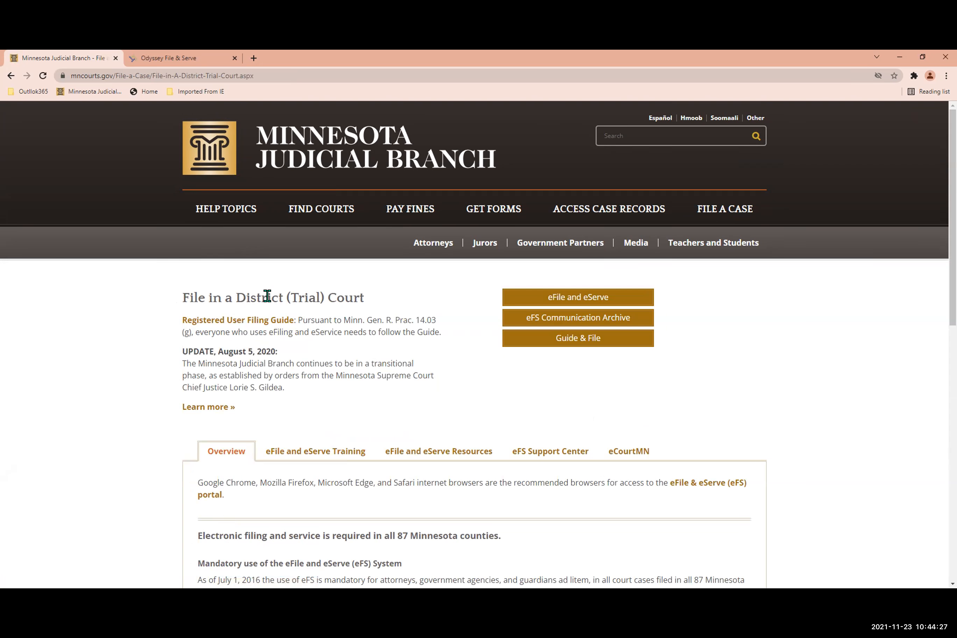
pyautogui.click(225, 321)
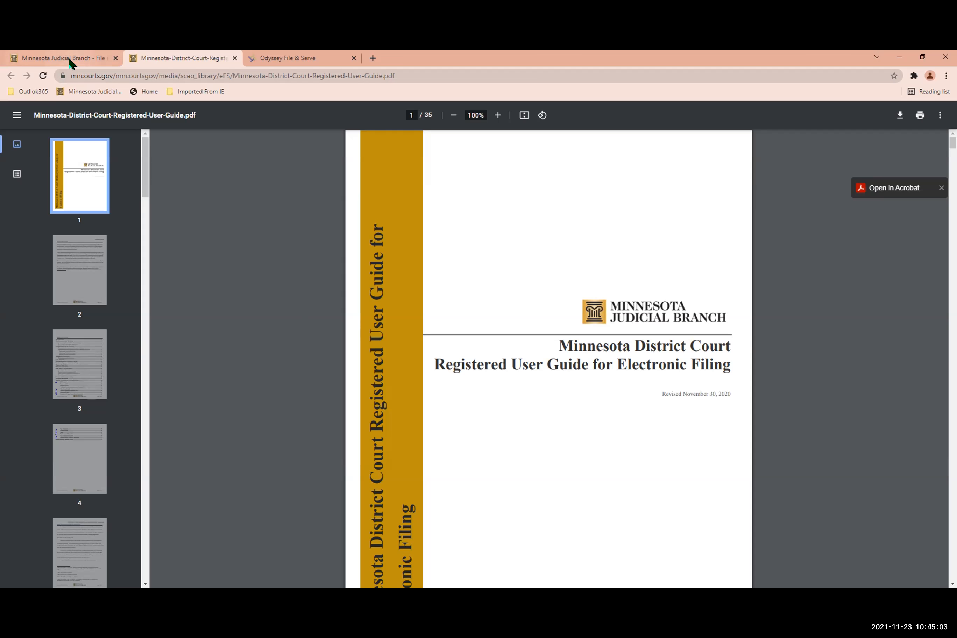
pyautogui.click(235, 58)
# Open the eFile and eServe portal from the District (Trial) Court filing page.
pyautogui.scroll(-2, 387, 374)
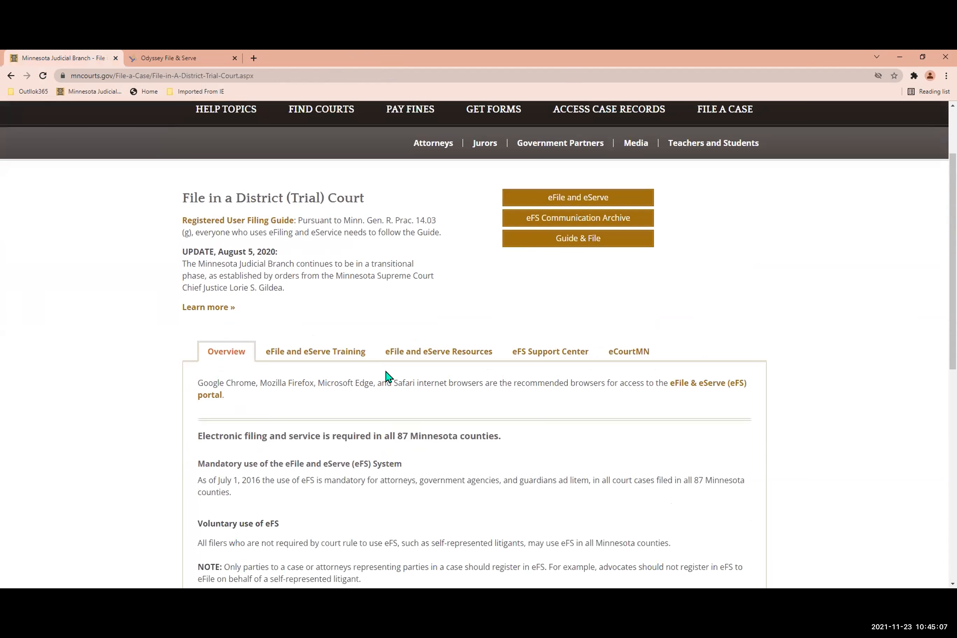
pyautogui.scroll(1, 376, 371)
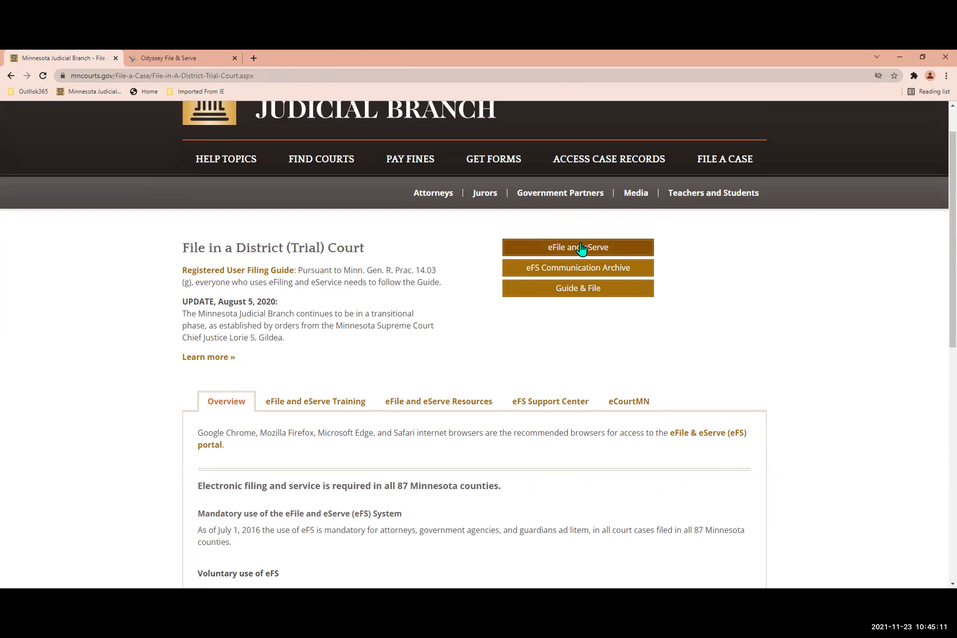
pyautogui.click(552, 248)
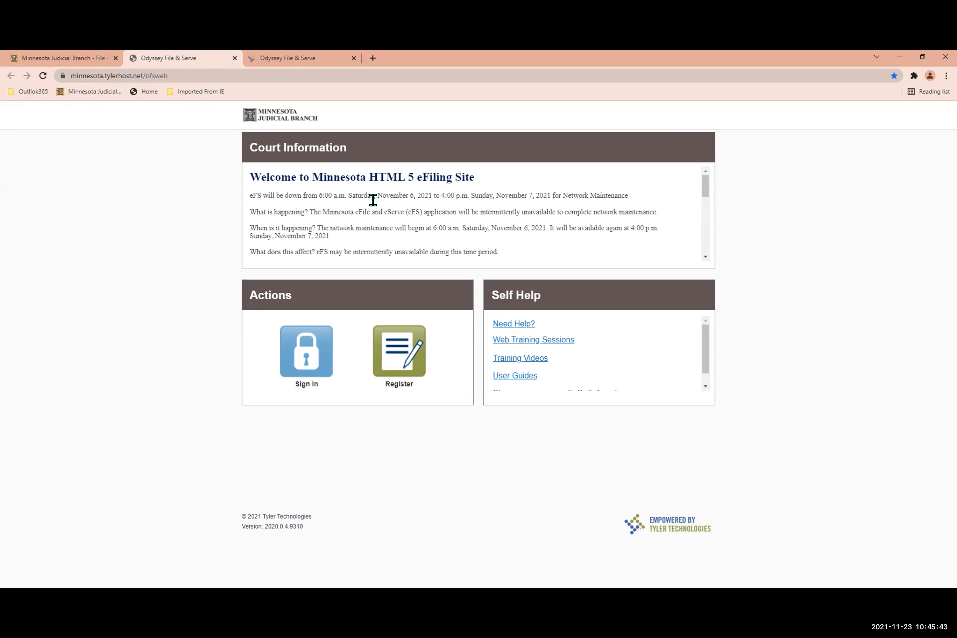
# Read through the portal's Court Information notices down to the support contact details.
pyautogui.scroll(-1, 430, 246)
pyautogui.scroll(-1, 430, 246)
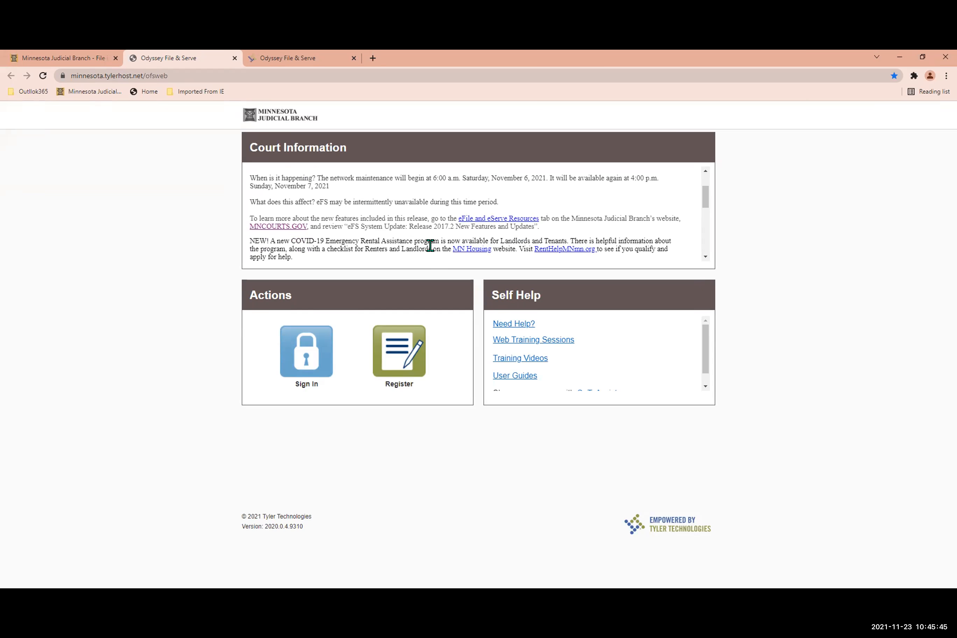
pyautogui.scroll(-3, 410, 245)
pyautogui.scroll(3, 414, 251)
pyautogui.scroll(-1, 414, 249)
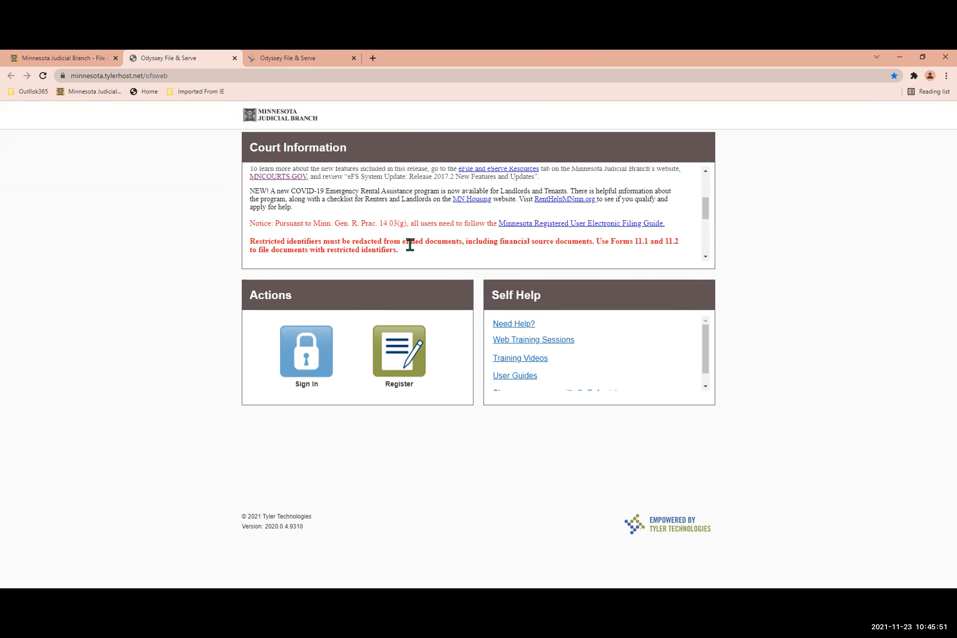
pyautogui.scroll(-1, 414, 251)
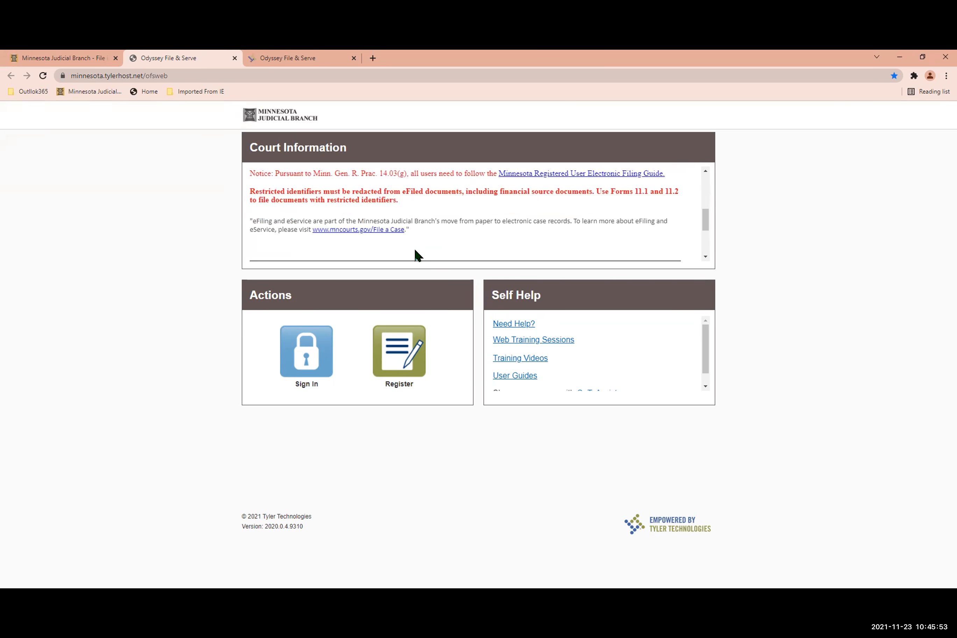
pyautogui.scroll(-2, 417, 255)
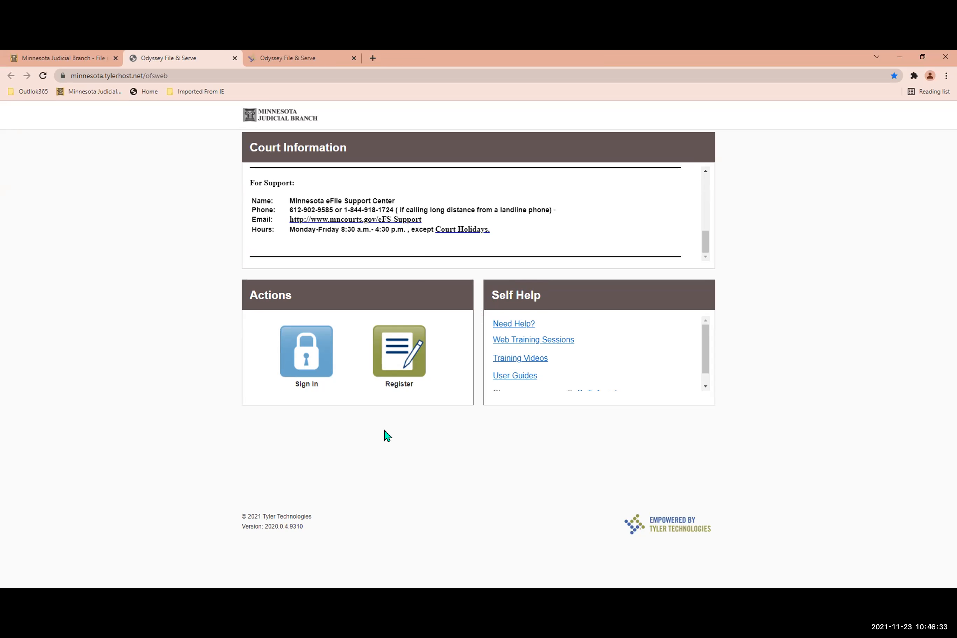
# View the live eFiling portal's sign-in page and return to its welcome page.
pyautogui.scroll(10, 469, 198)
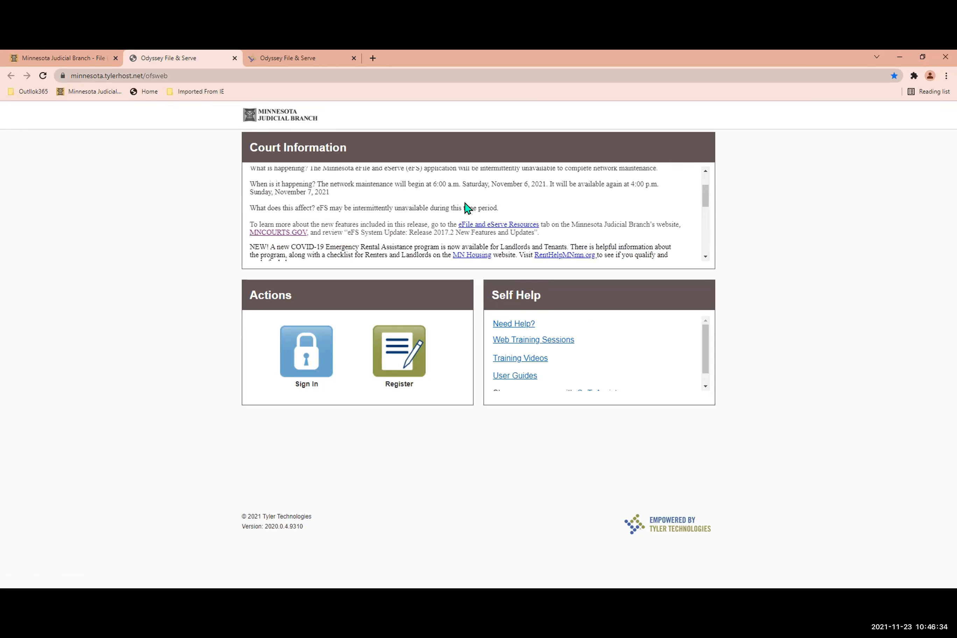
pyautogui.click(304, 361)
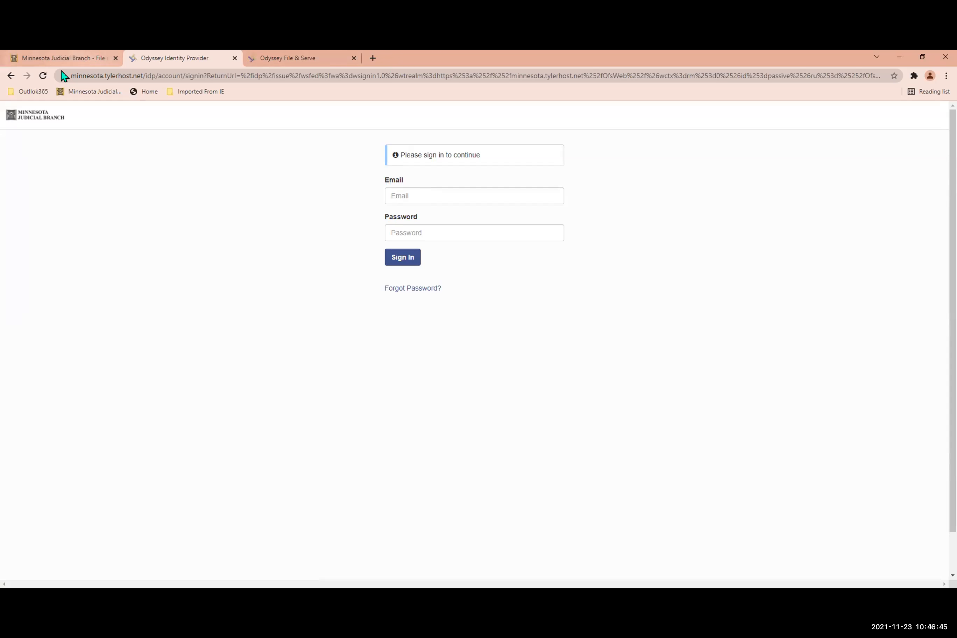
pyautogui.click(11, 76)
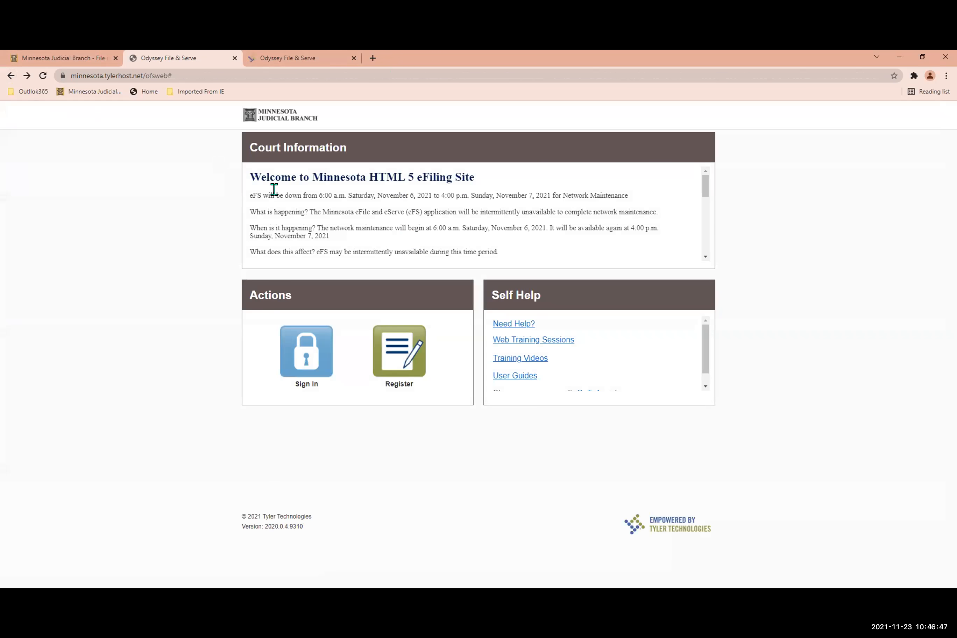
# Switch back to the Judicial Branch site and review the Confidential Information category of court forms.
pyautogui.click(51, 58)
pyautogui.scroll(2, 504, 327)
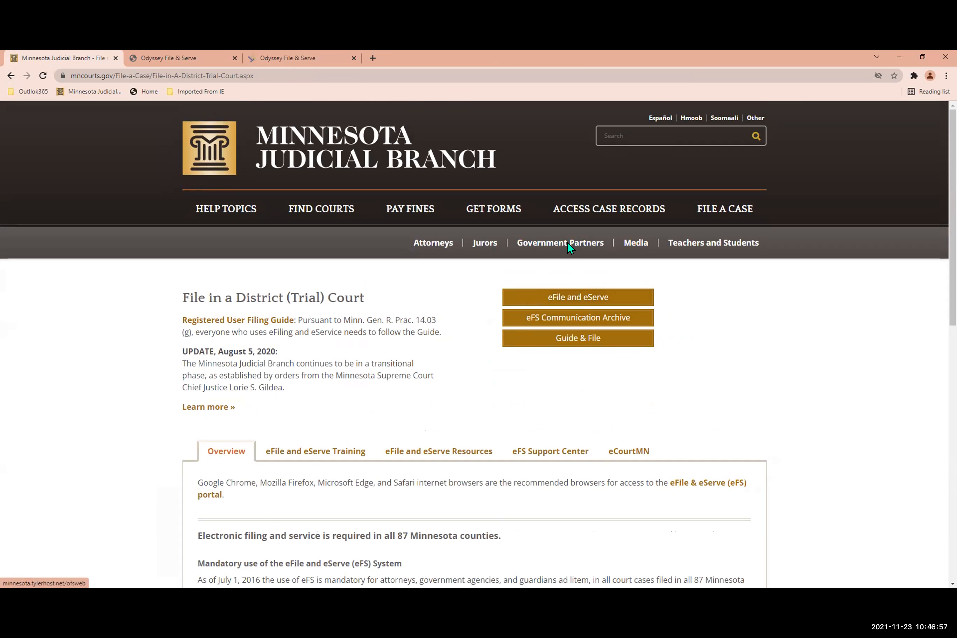
pyautogui.click(486, 219)
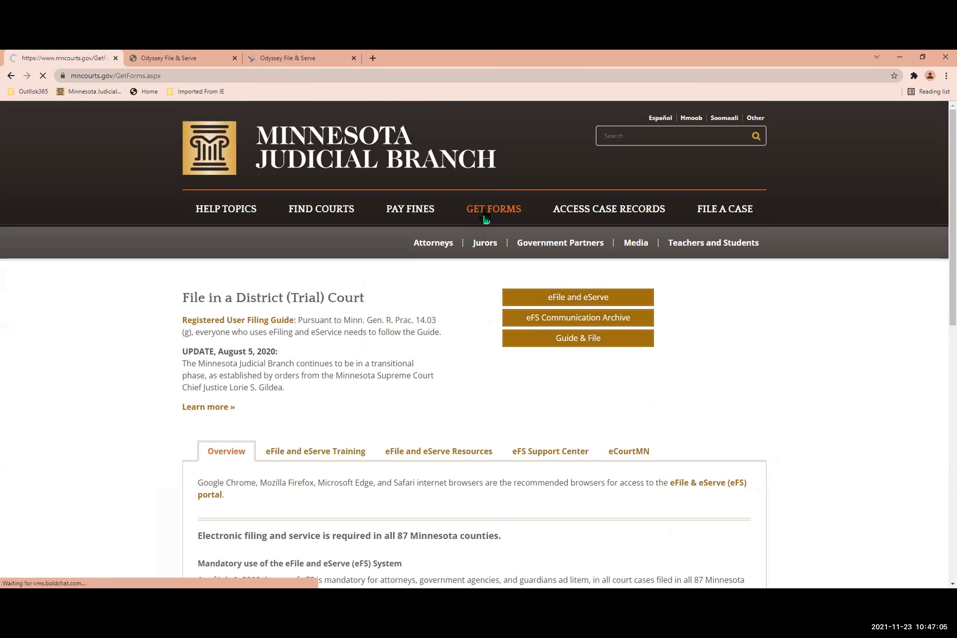
pyautogui.scroll(-2, 338, 385)
pyautogui.scroll(-2, 330, 382)
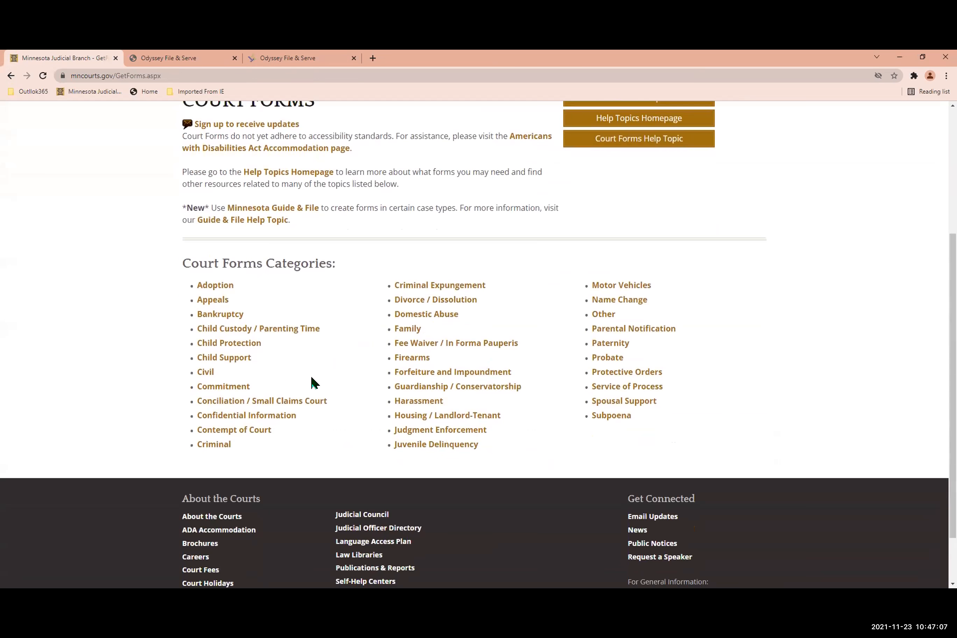
pyautogui.click(254, 417)
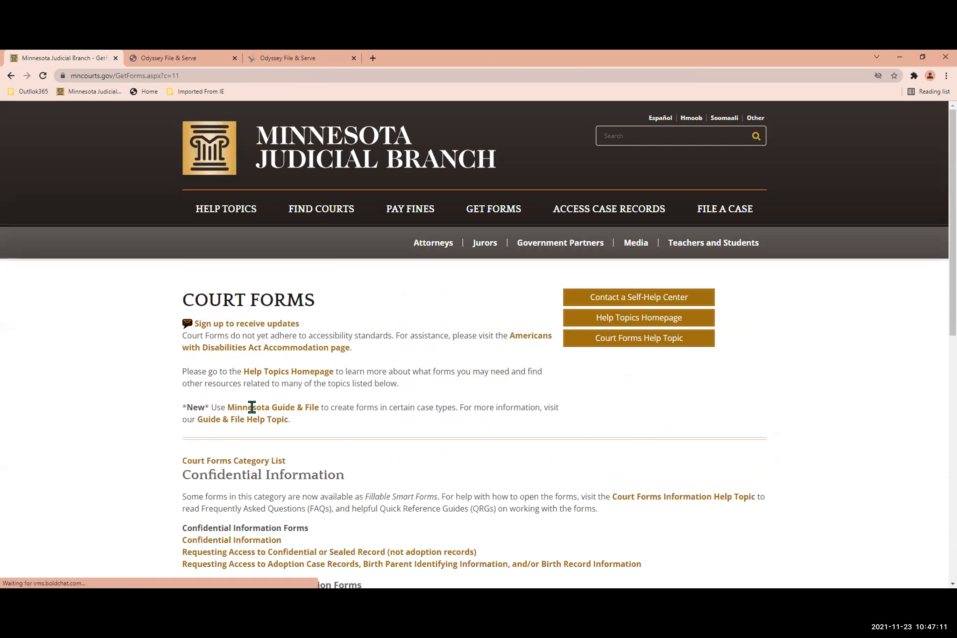
pyautogui.scroll(-7, 263, 415)
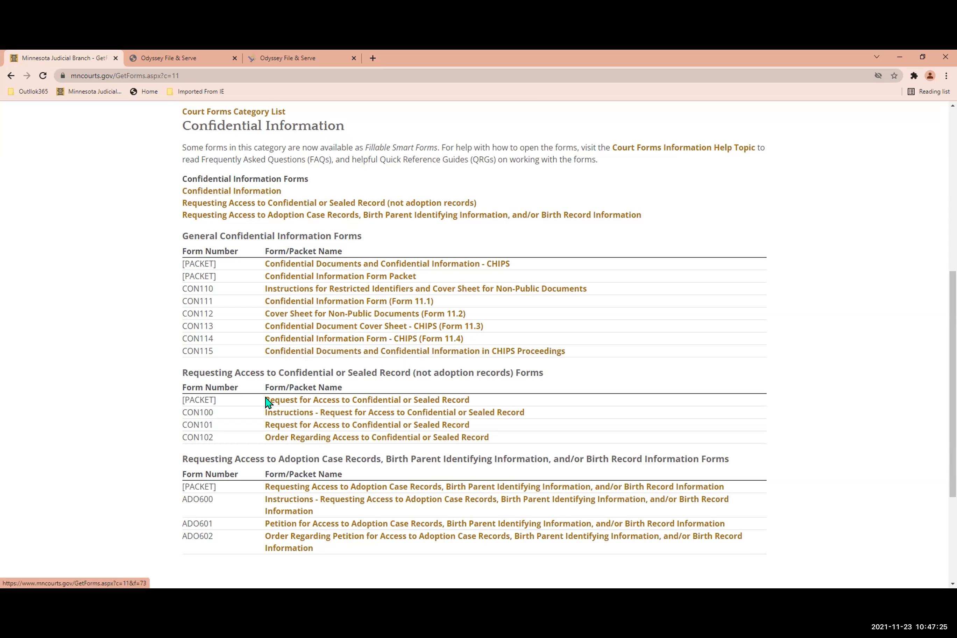
pyautogui.scroll(3, 239, 420)
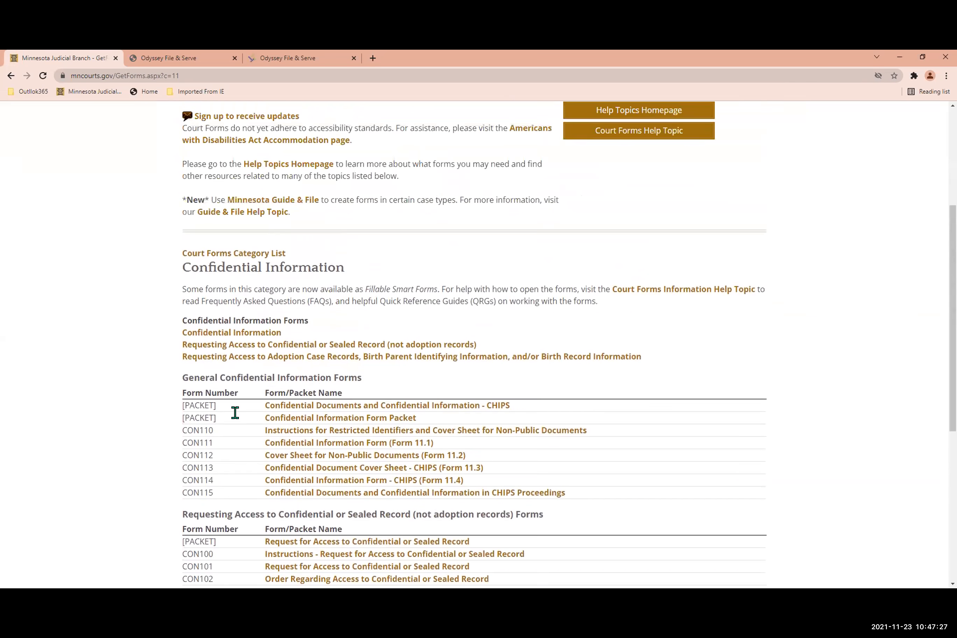
pyautogui.scroll(4, 235, 413)
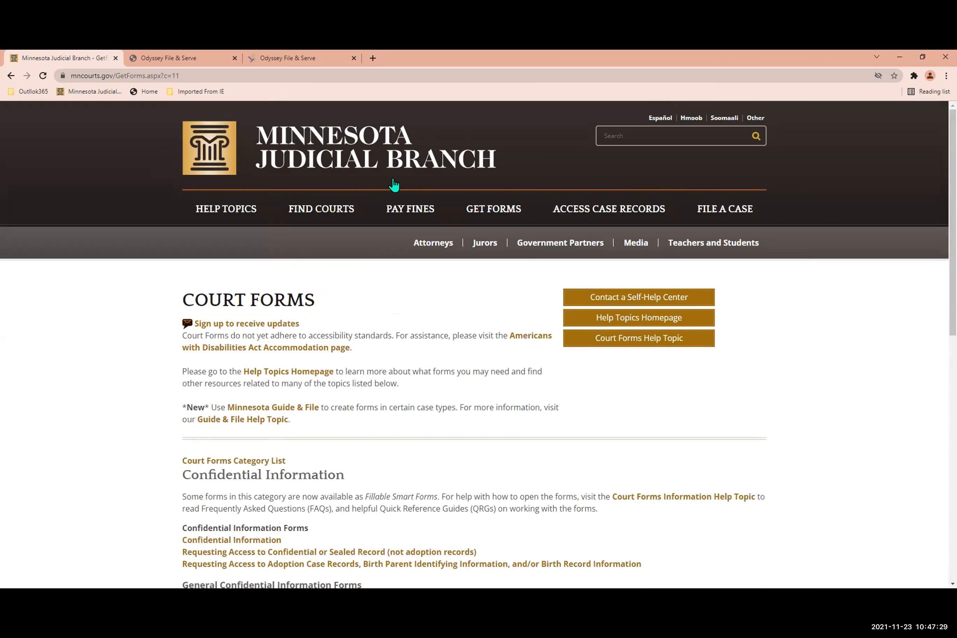
# Return to the Judicial Branch home page and open the Court Rules page to look through it.
pyautogui.click(326, 140)
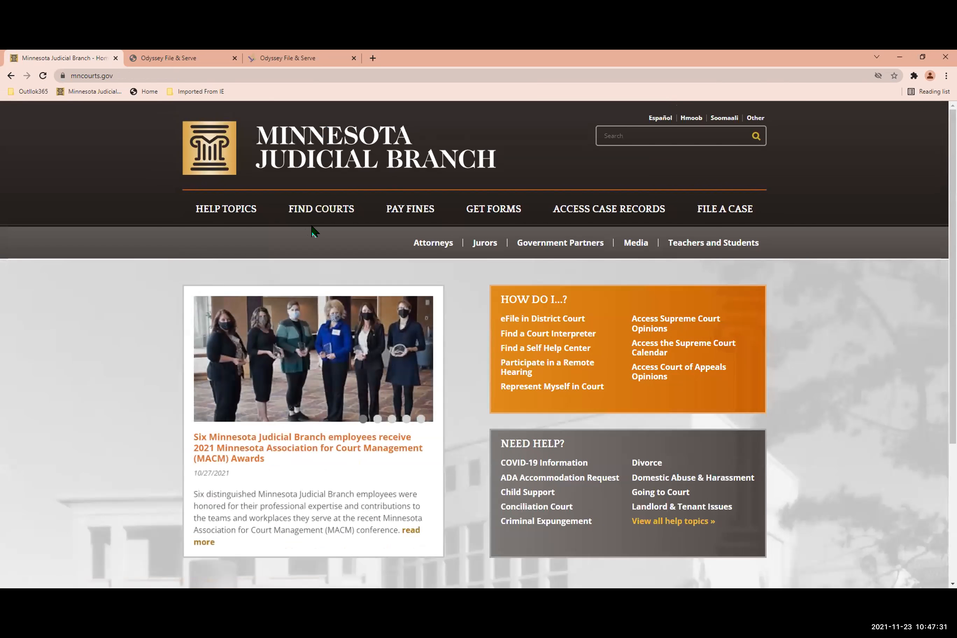
pyautogui.scroll(-5, 315, 248)
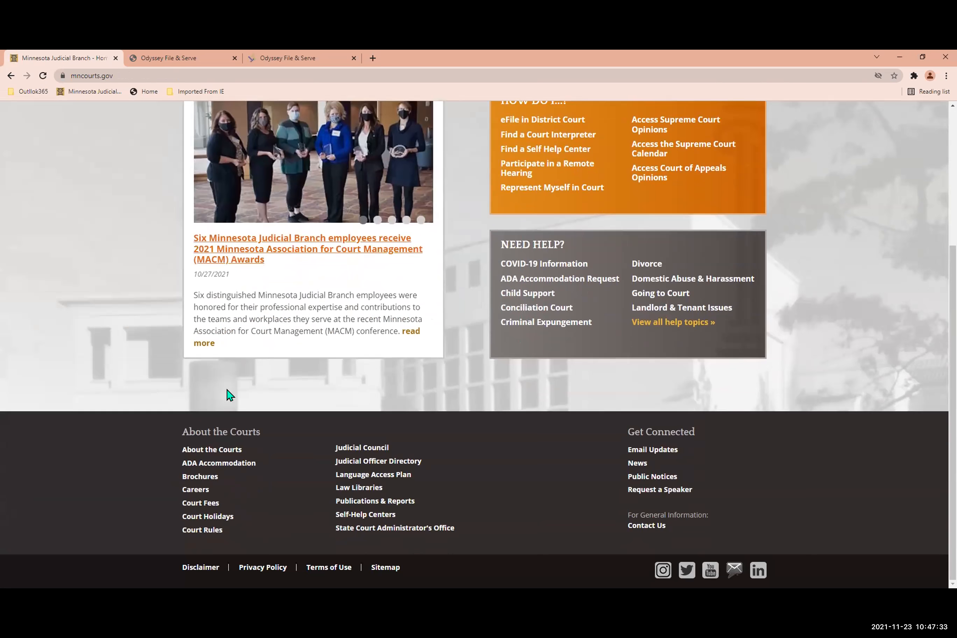
pyautogui.click(204, 531)
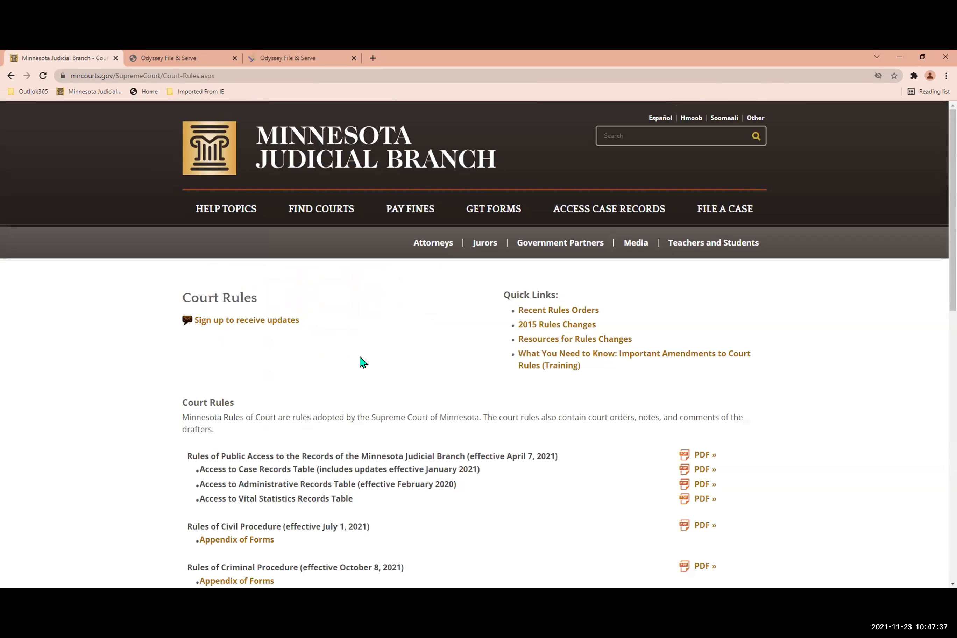
pyautogui.scroll(-1, 373, 351)
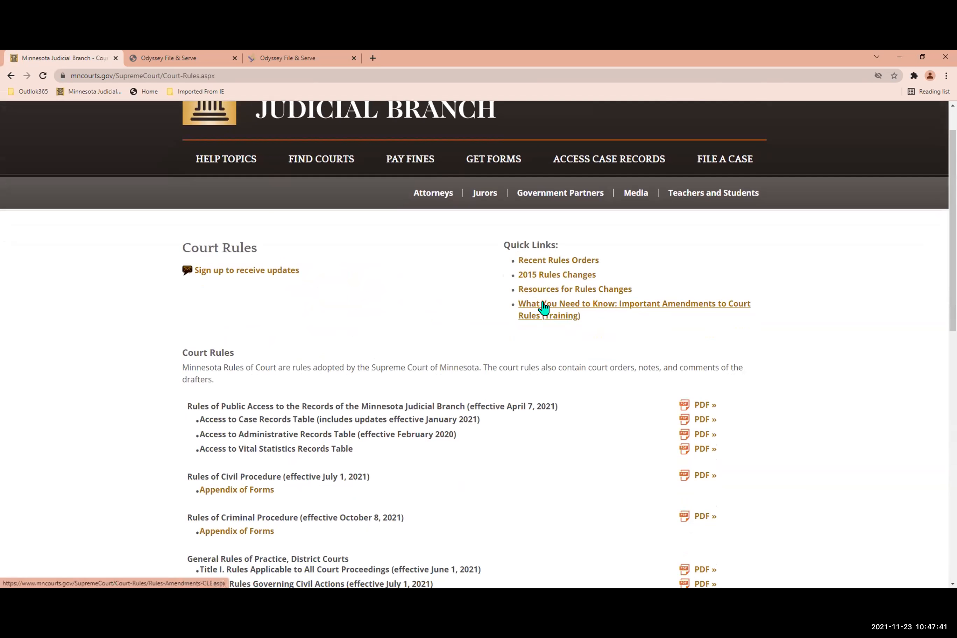
# Review the What You Need to Know: Important Amendments to Court Rules training page, then return to the home page.
pyautogui.click(544, 307)
pyautogui.scroll(-1, 464, 381)
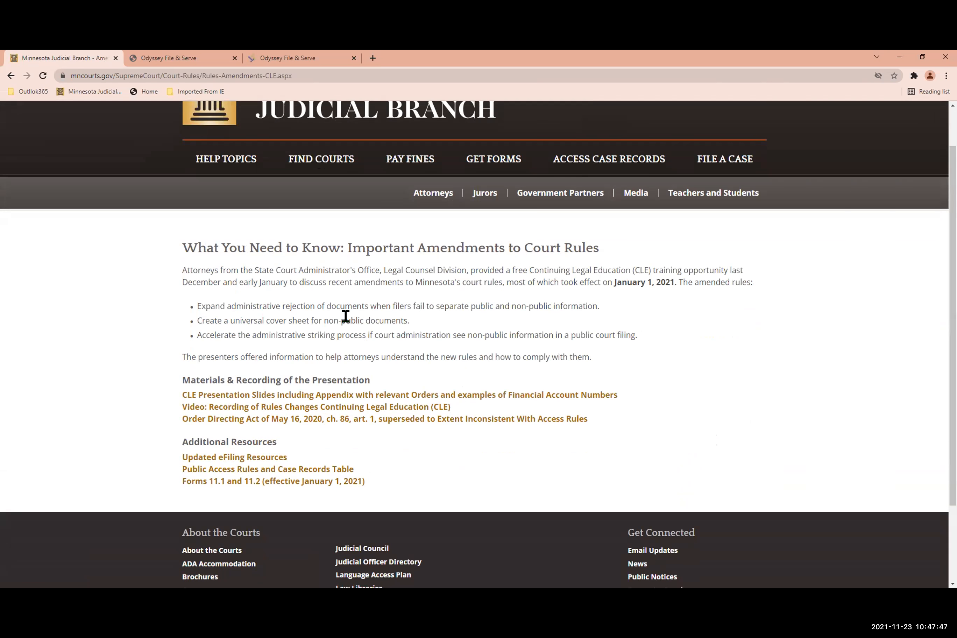
pyautogui.scroll(-1, 344, 317)
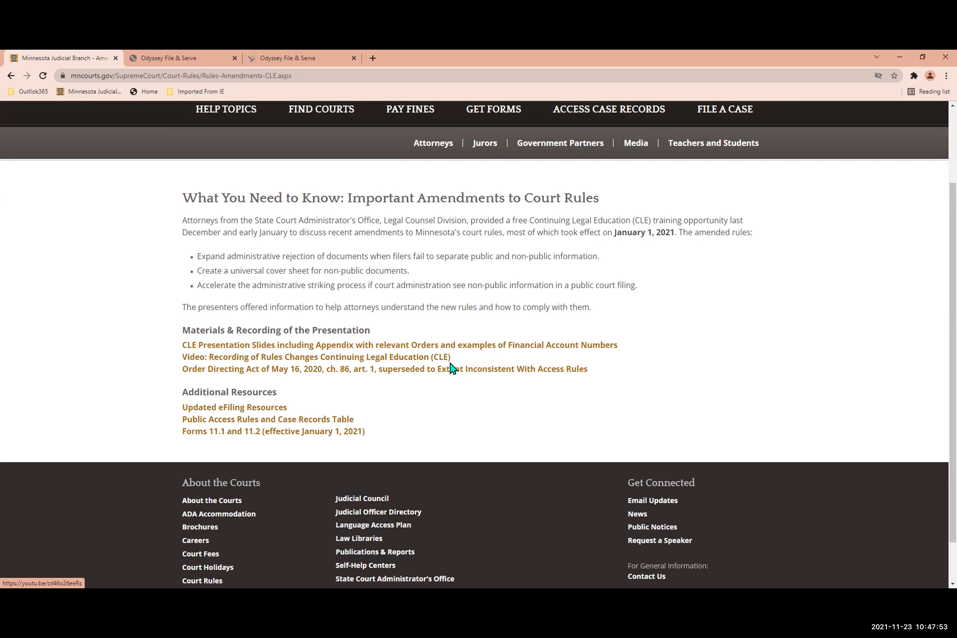
pyautogui.scroll(2, 451, 420)
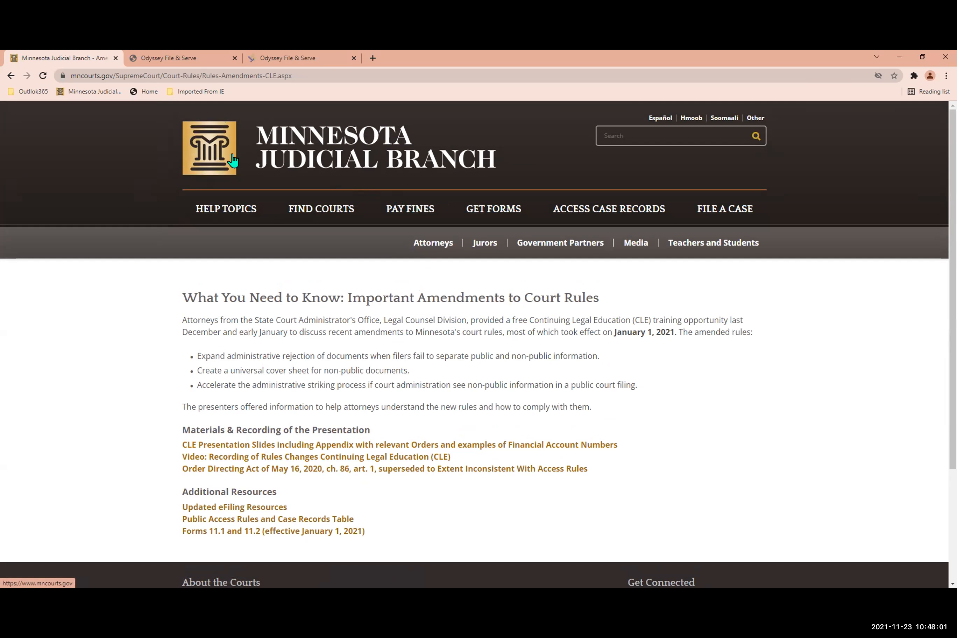
pyautogui.click(219, 169)
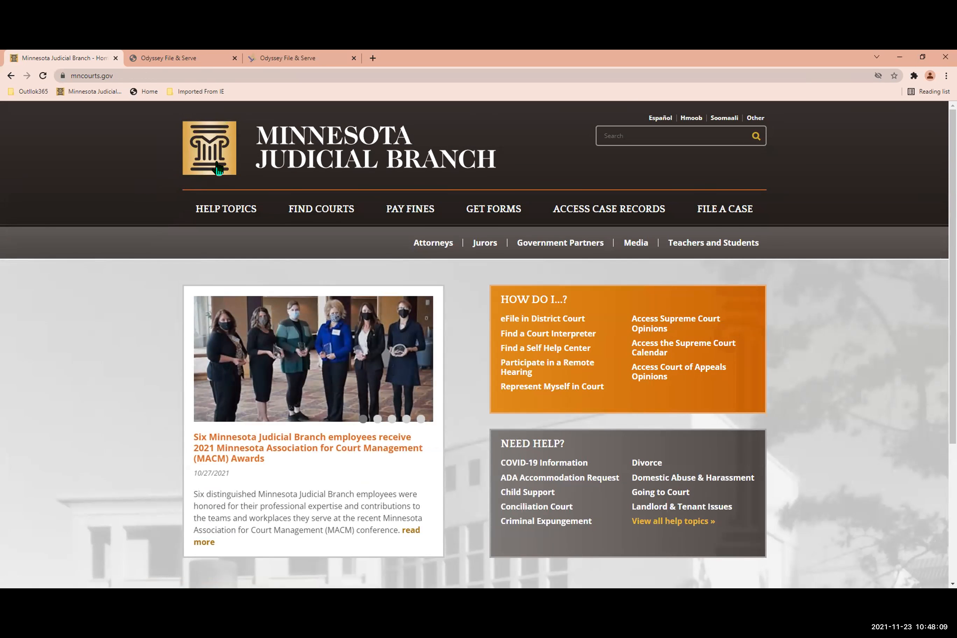
# Compare the welcome pages of the training and live Odyssey File & Serve portals, ending on the training site.
pyautogui.click(269, 58)
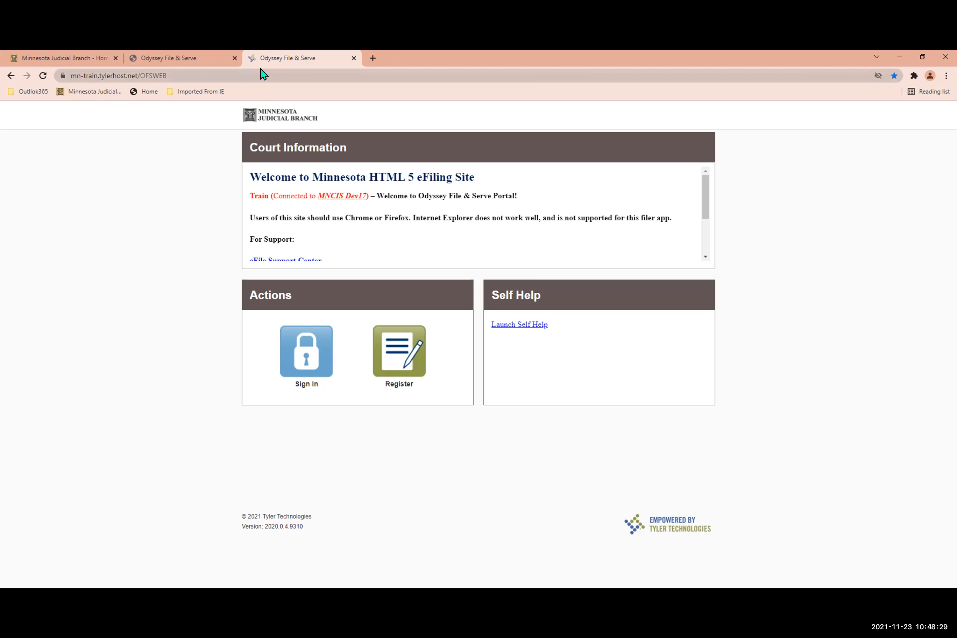
pyautogui.click(189, 64)
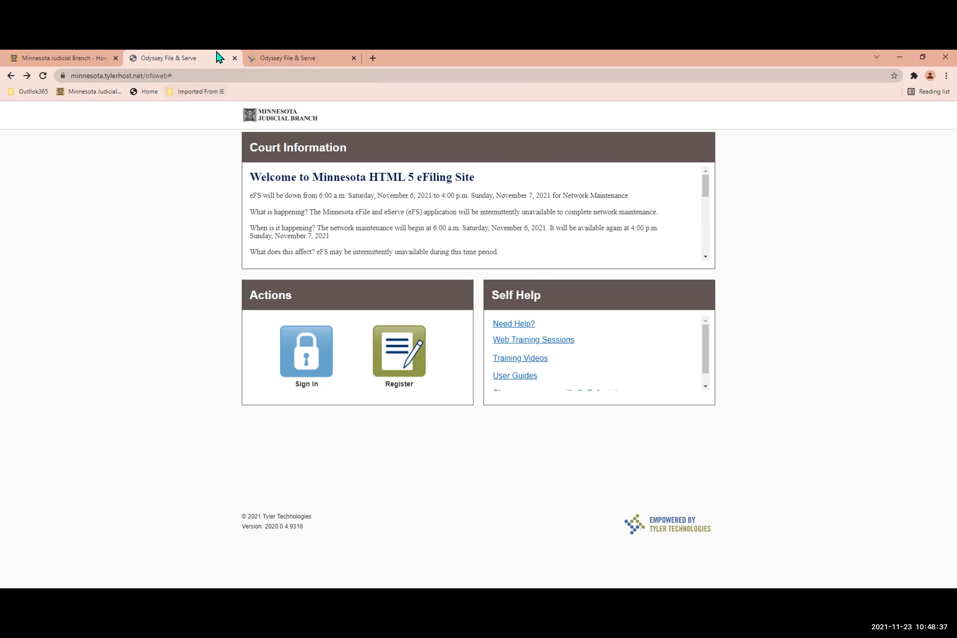
pyautogui.click(277, 59)
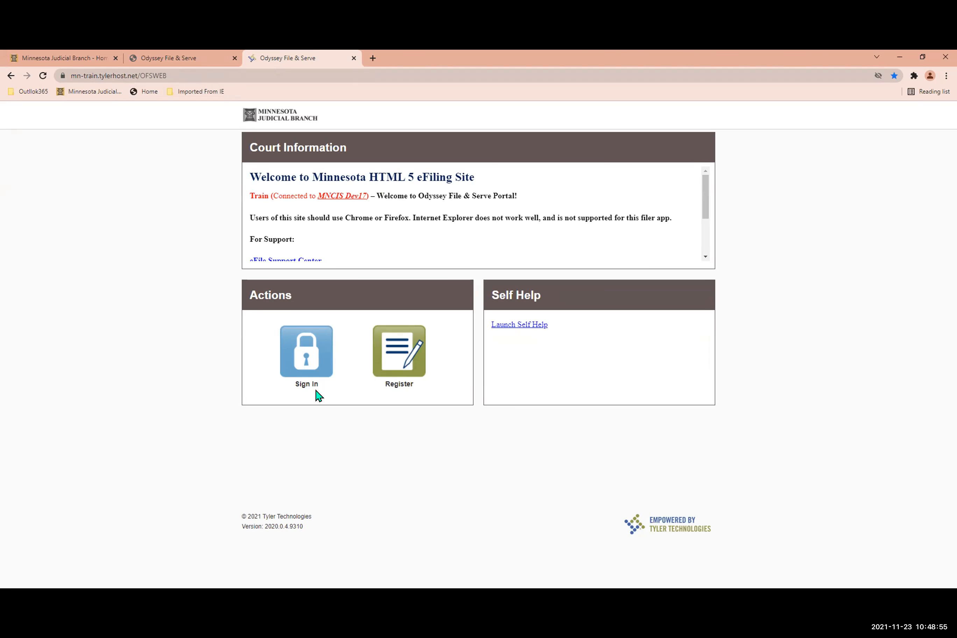
# Sign in to the training portal with the filer's account e-mail and password.
pyautogui.click(305, 375)
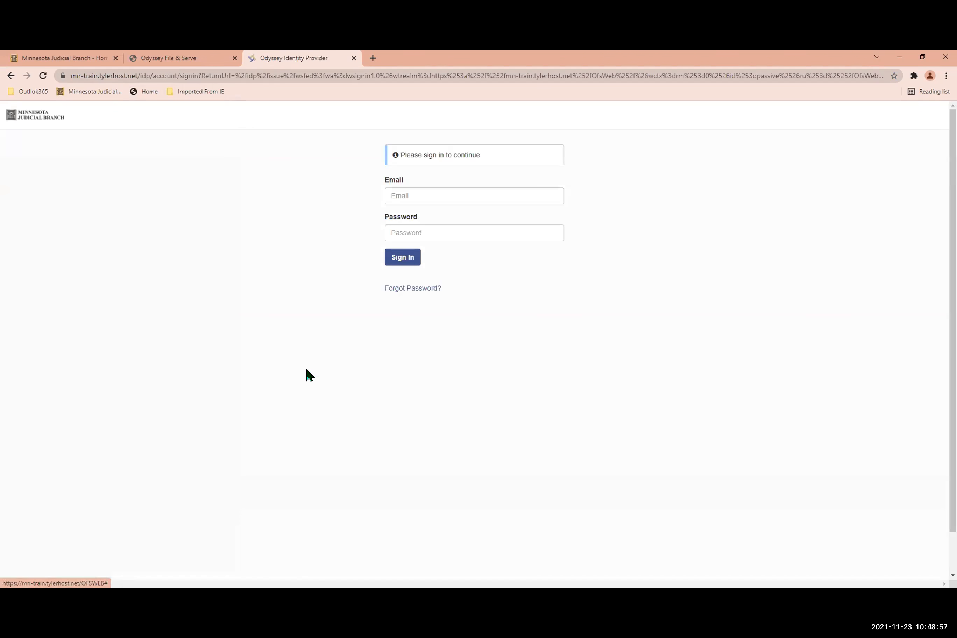
pyautogui.click(421, 191)
pyautogui.click(410, 226)
pyautogui.write('•••••••••')
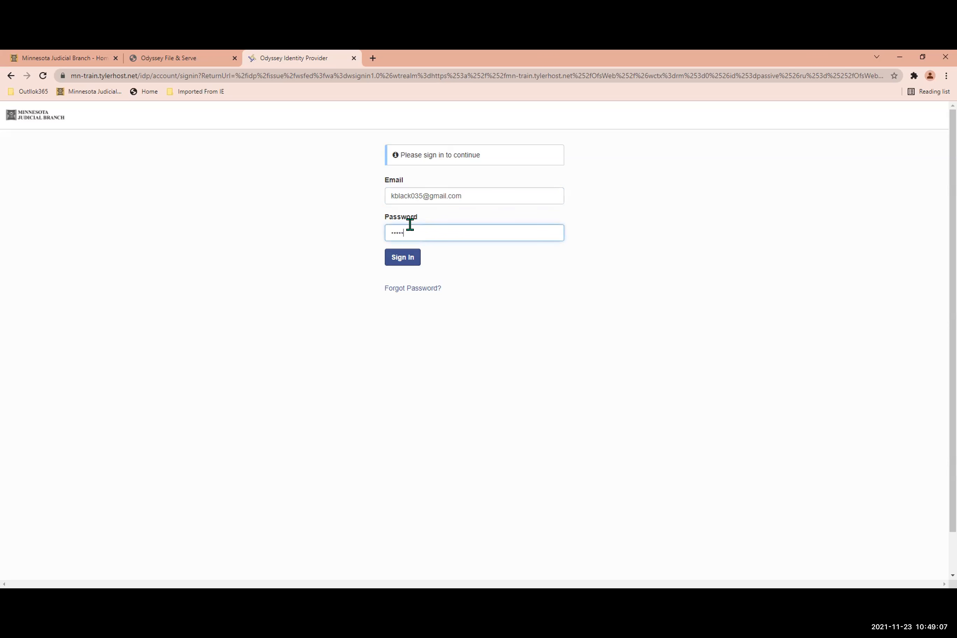
pyautogui.write('••••')
pyautogui.press('Return')
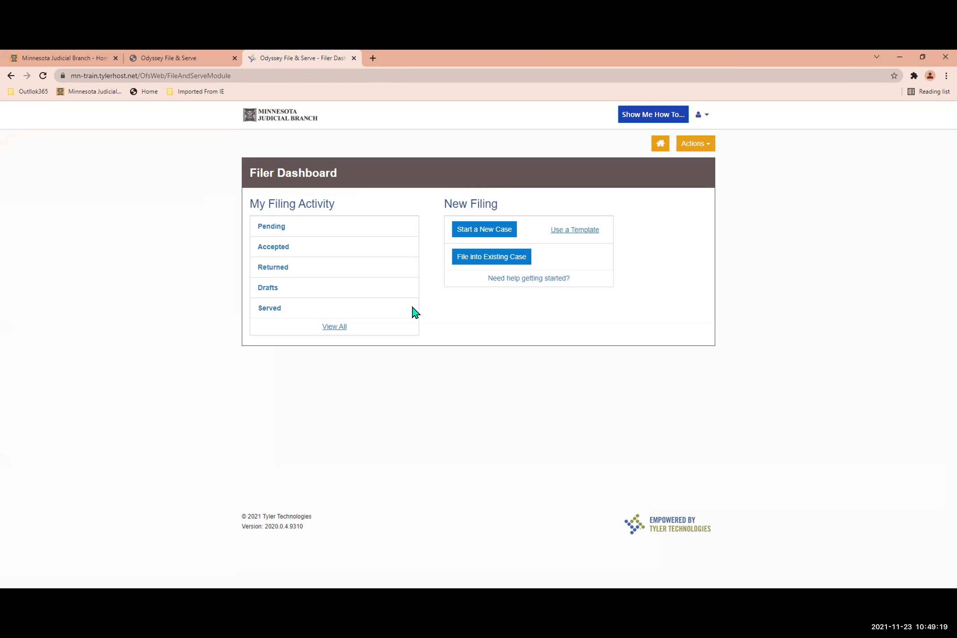
# Open the Manage Notifications page to review the account's e-mail notification options, then return to the Filer Dashboard.
pyautogui.click(269, 121)
pyautogui.click(702, 116)
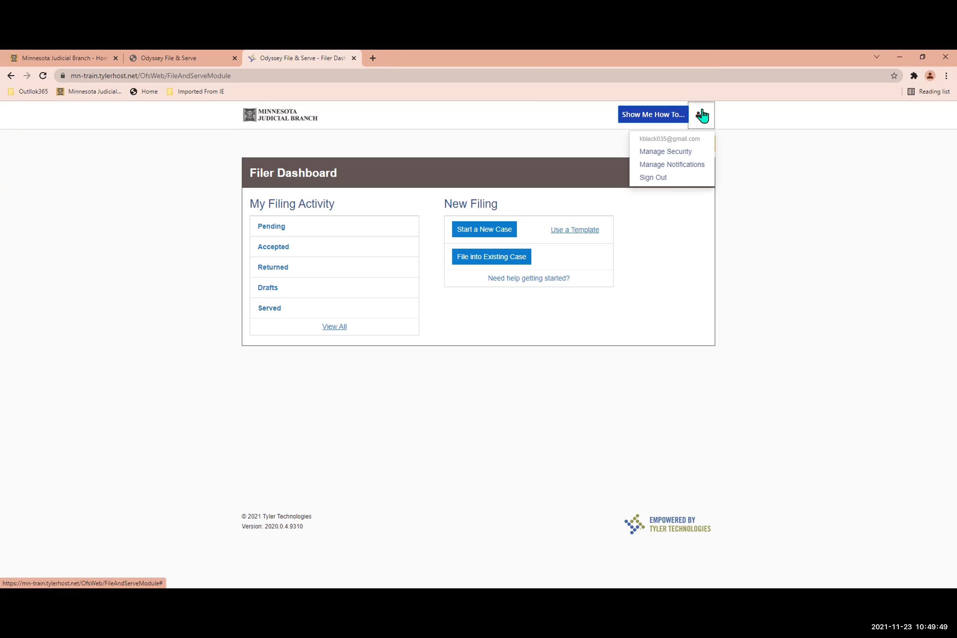
pyautogui.click(686, 165)
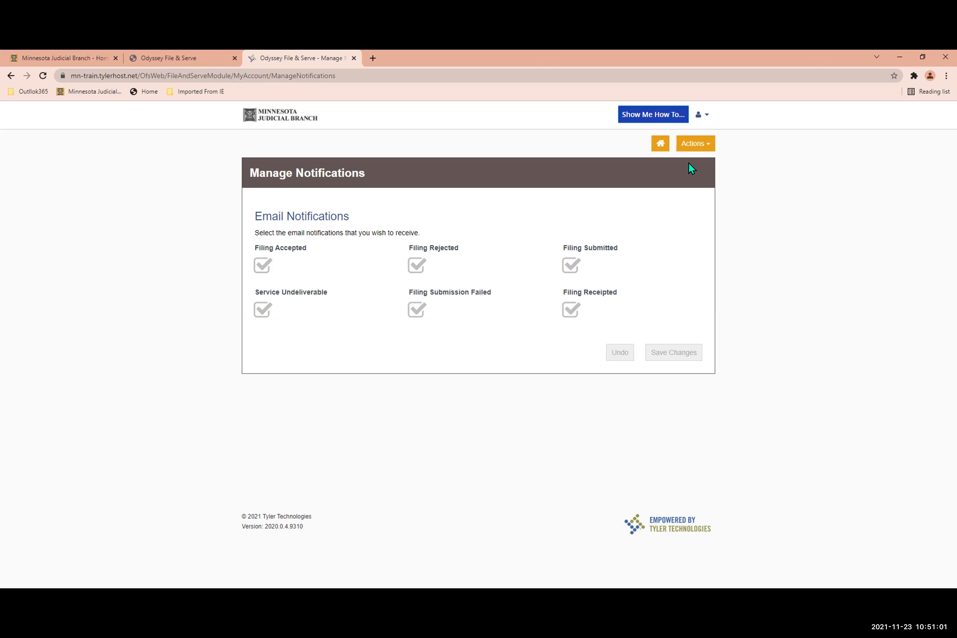
pyautogui.click(695, 122)
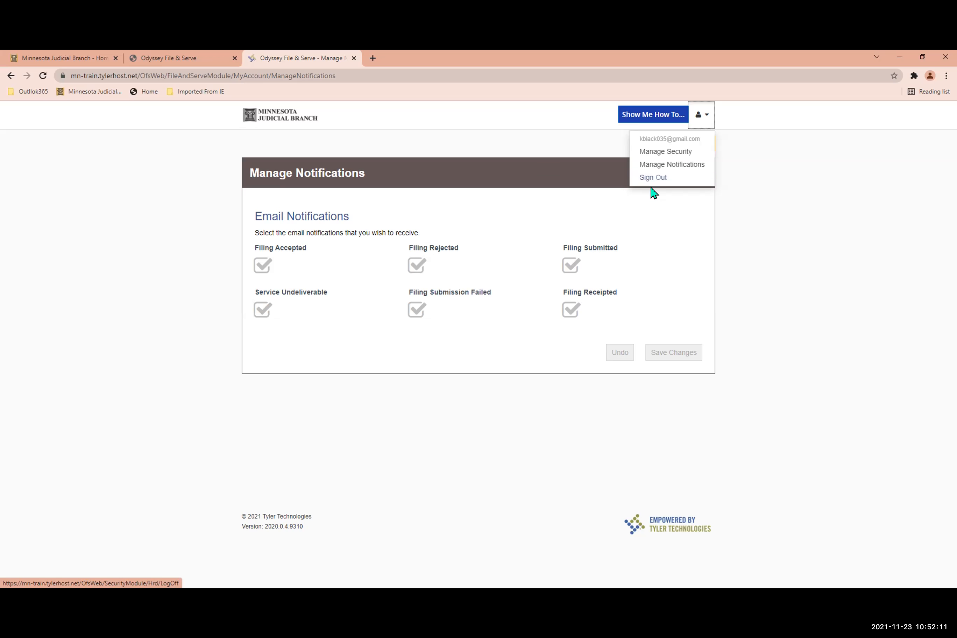
pyautogui.click(660, 202)
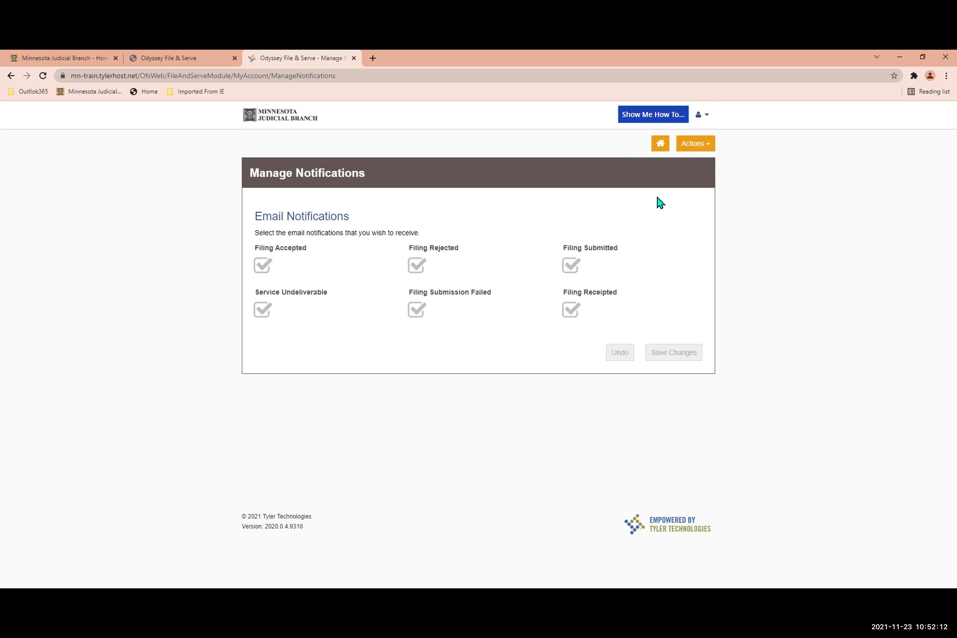
pyautogui.click(657, 146)
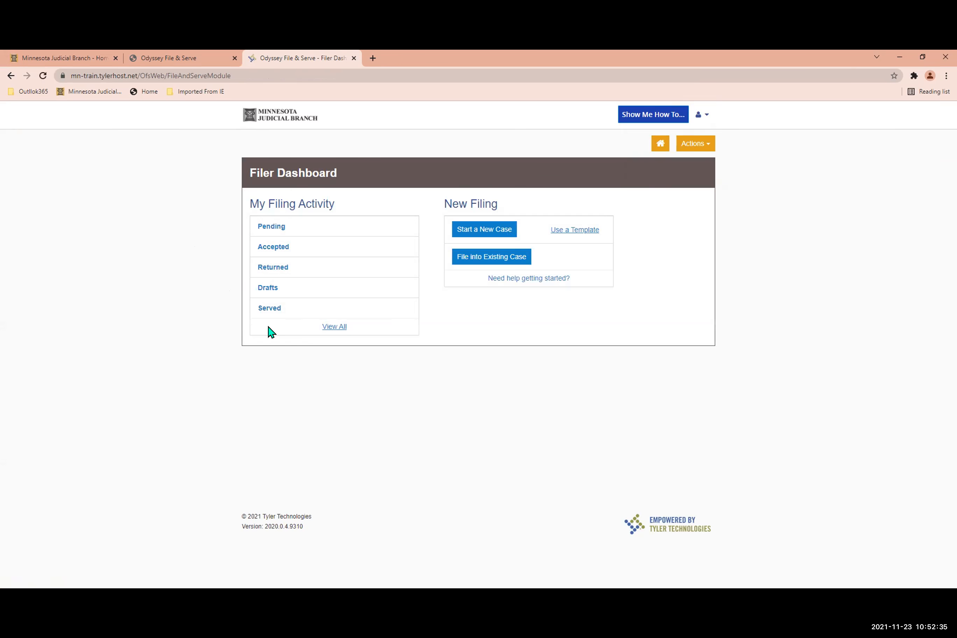
# View all filing activity and check which actions are available for the envelope filed November 17, 2021.
pyautogui.click(335, 328)
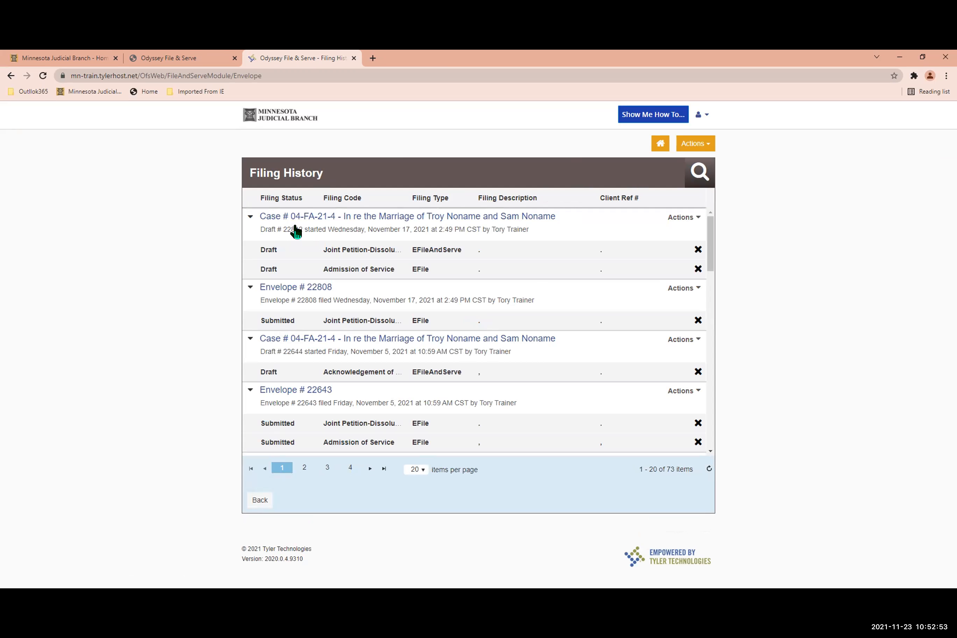
pyautogui.scroll(-1, 294, 232)
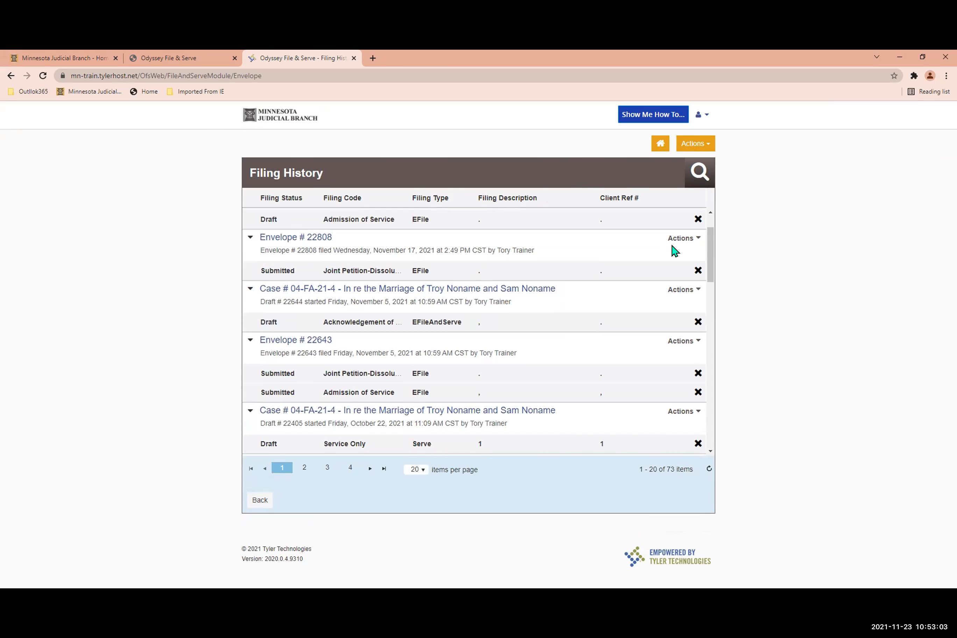
pyautogui.click(687, 243)
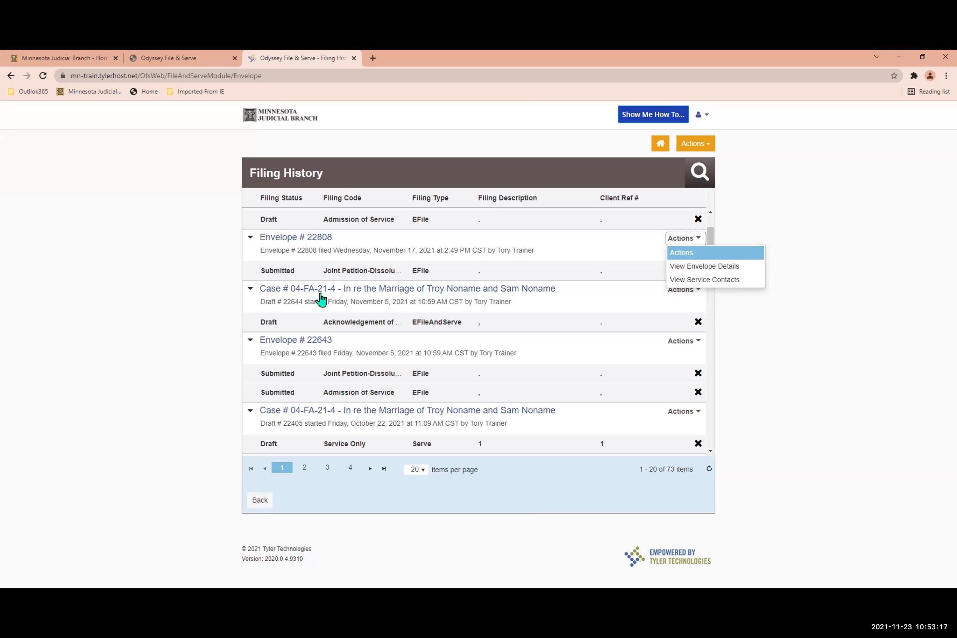
pyautogui.scroll(-4, 711, 307)
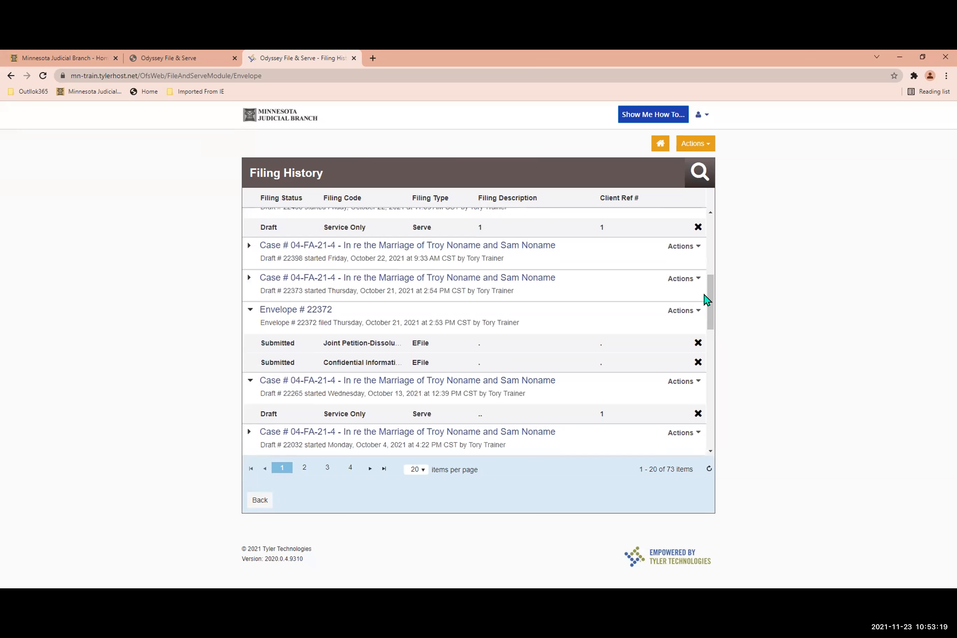
pyautogui.scroll(1, 689, 291)
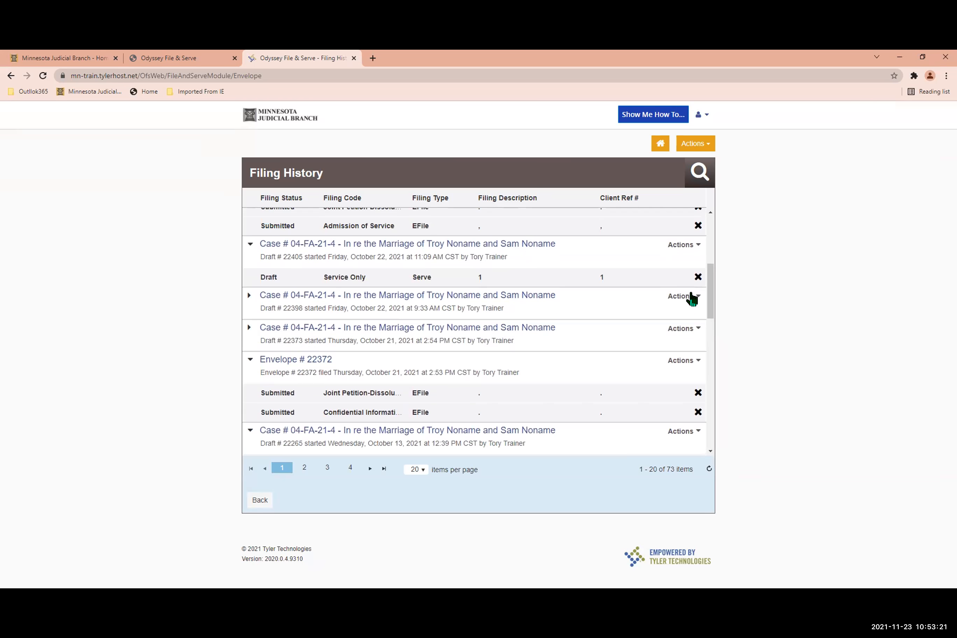
# View the envelope details and receipt of the draft started October 22, 2021 at 9:33 AM, then go back to the filing history.
pyautogui.click(691, 296)
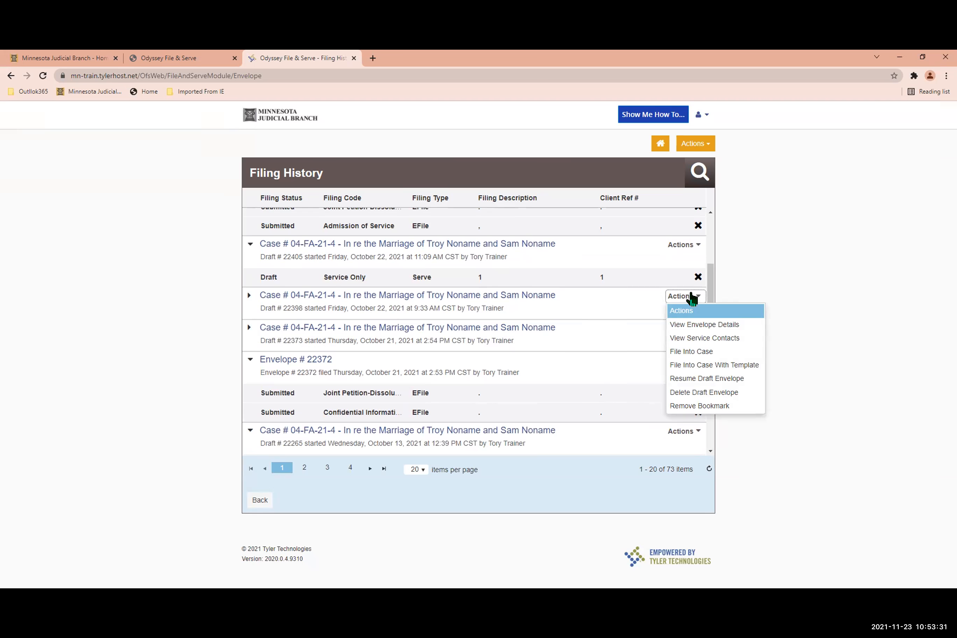
pyautogui.click(707, 326)
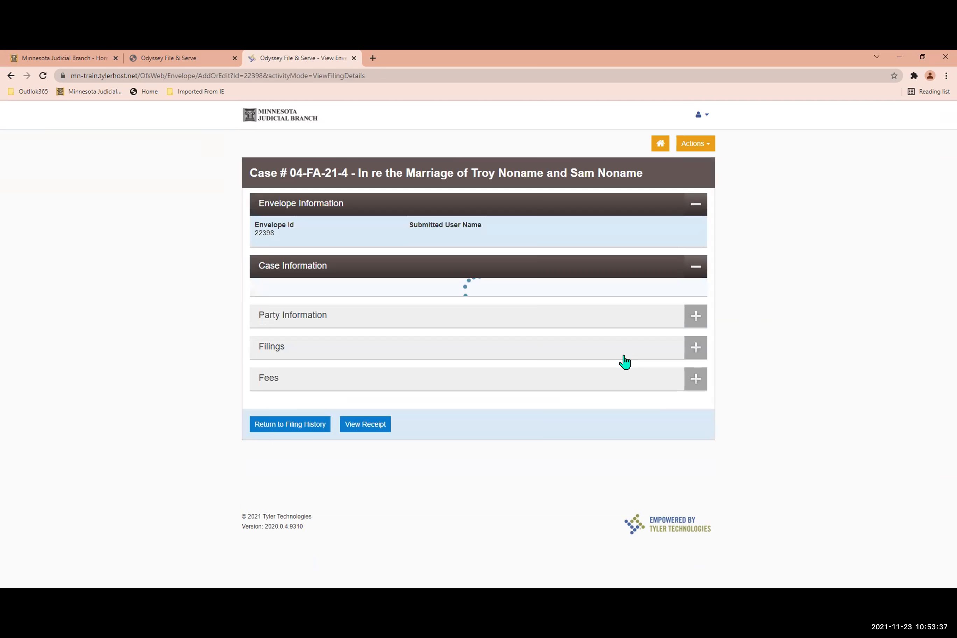
pyautogui.click(366, 417)
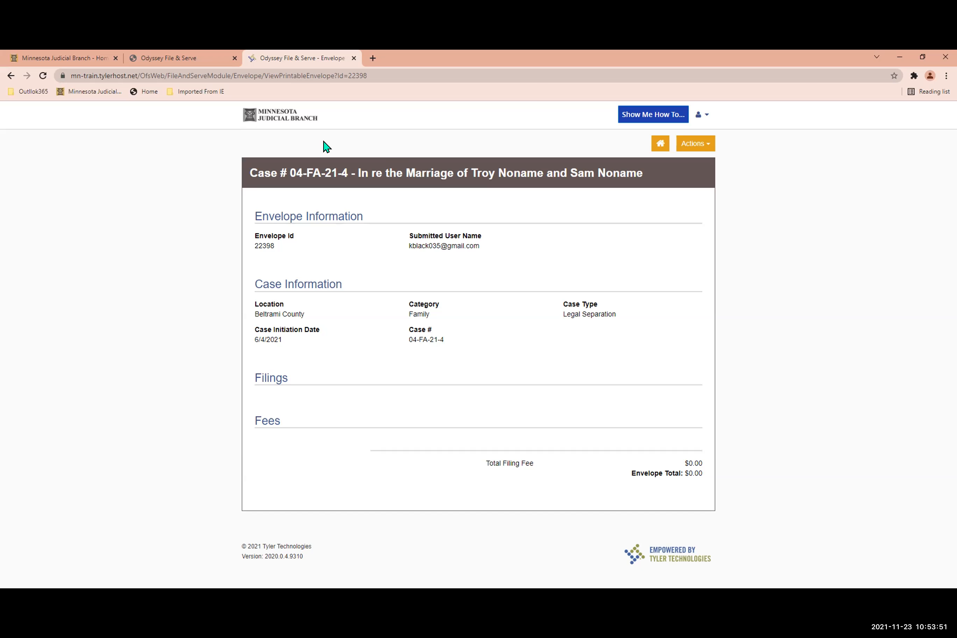
pyautogui.click(11, 76)
pyautogui.click(11, 75)
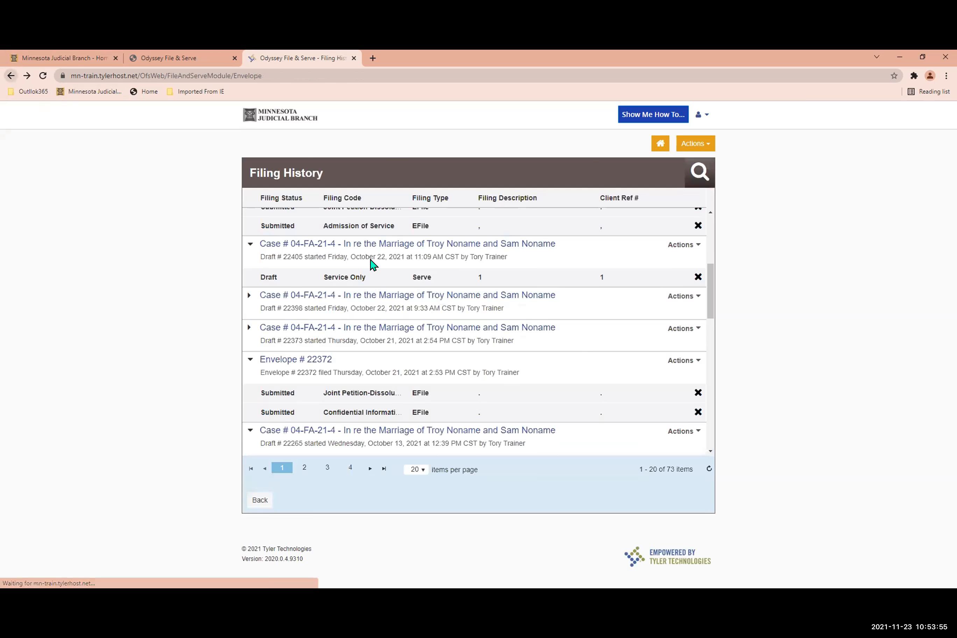
# Look through the rest of the unfiltered filing history down to the last entry on the first page.
pyautogui.scroll(-5, 614, 387)
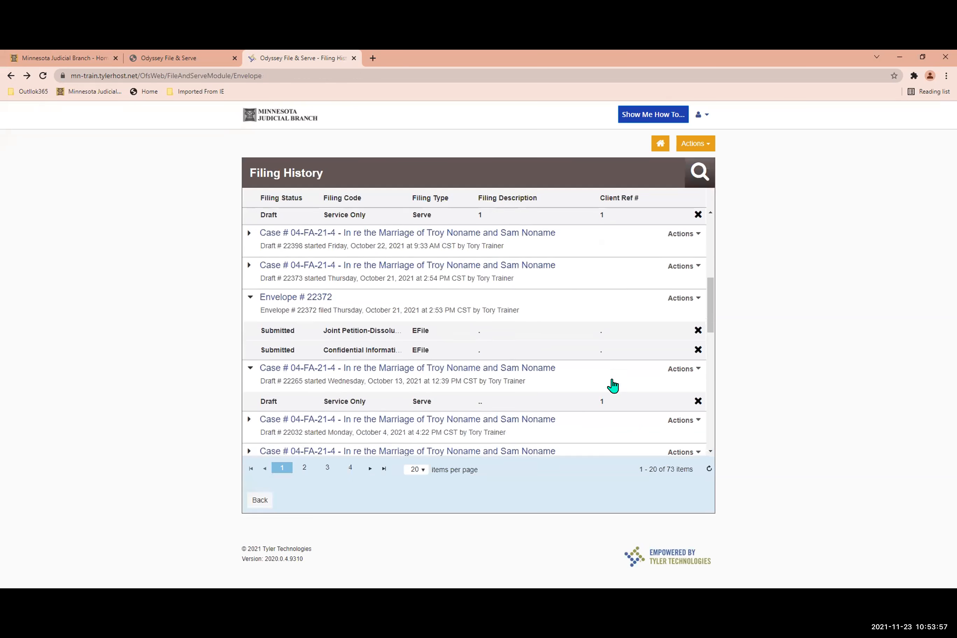
pyautogui.scroll(-5, 609, 385)
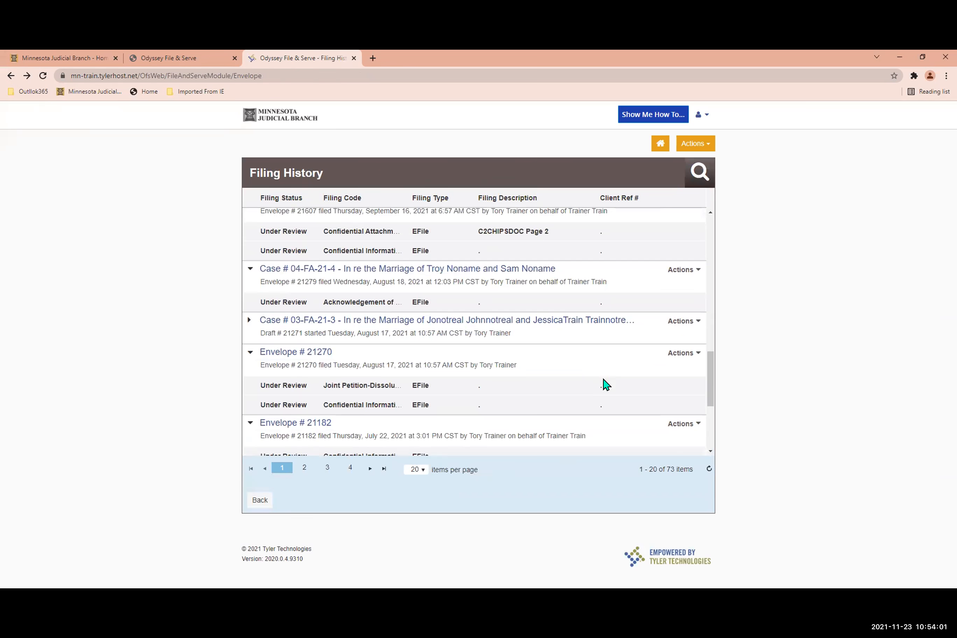
pyautogui.scroll(-5, 605, 385)
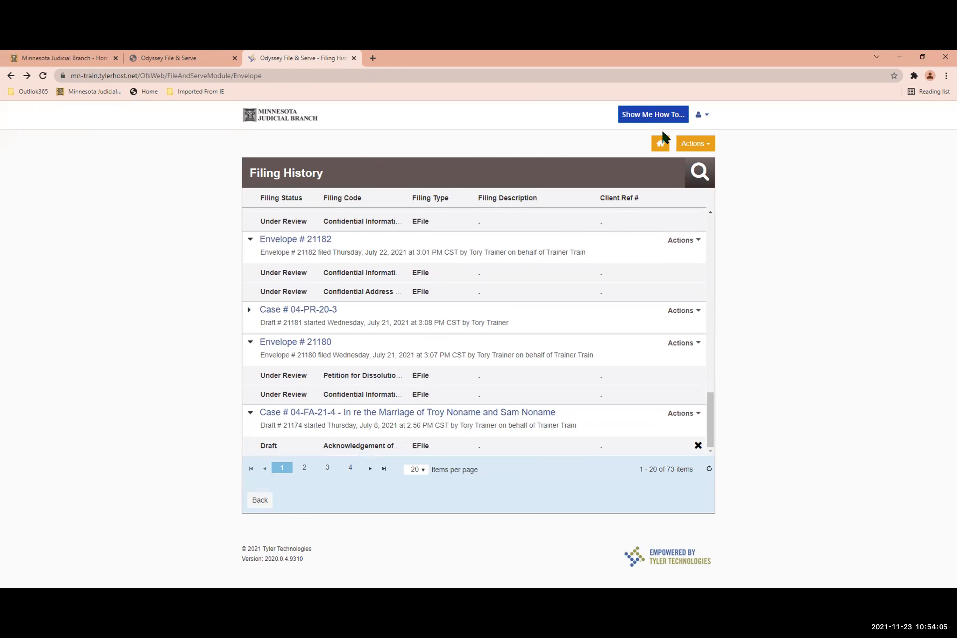
# Return to the dashboard, open the accepted filings, check the first filing's available actions and look through the list.
pyautogui.click(655, 145)
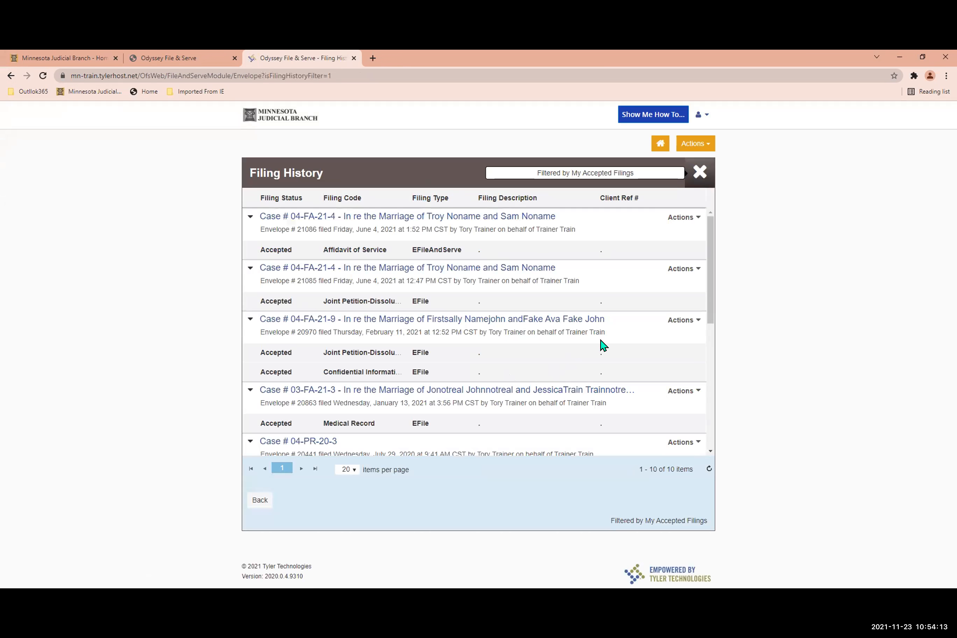
pyautogui.click(694, 222)
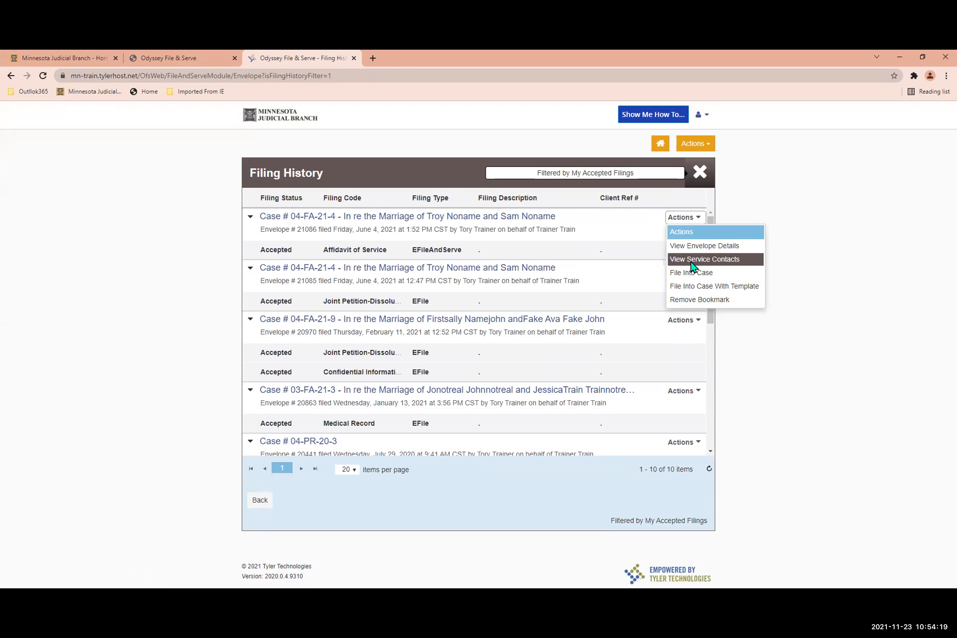
pyautogui.scroll(-6, 507, 379)
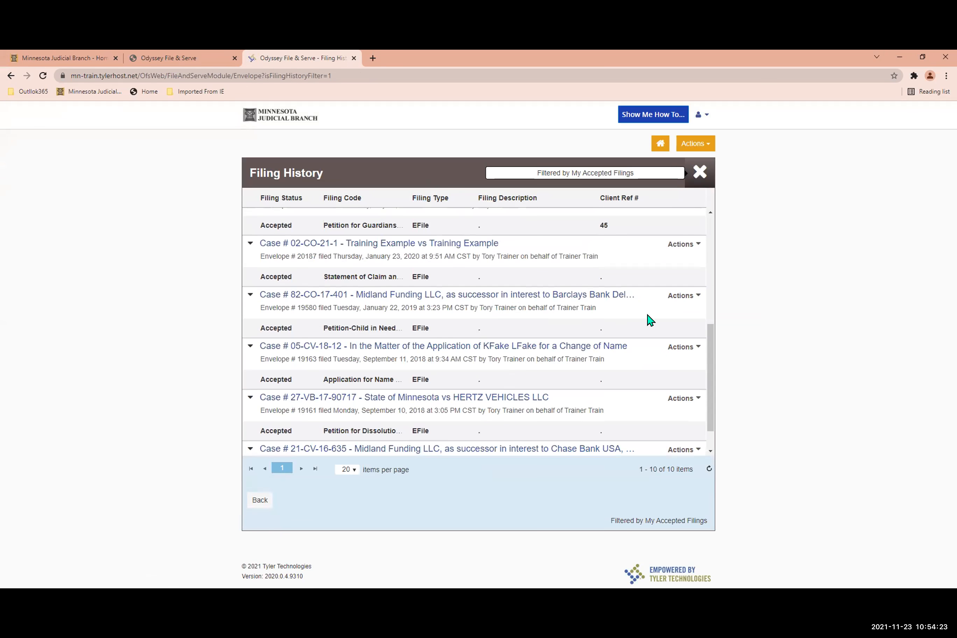
pyautogui.scroll(-1, 480, 394)
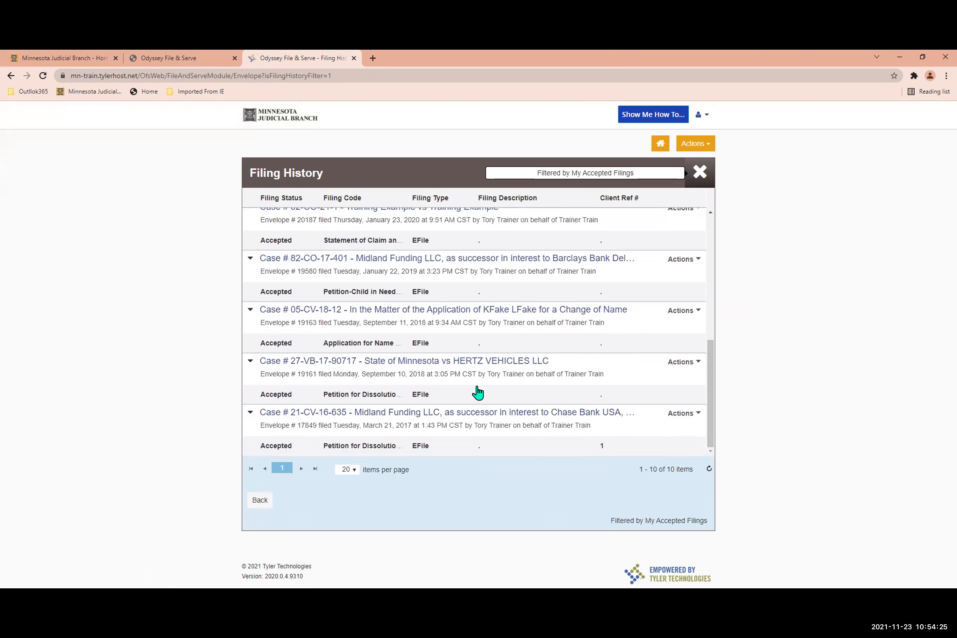
pyautogui.scroll(4, 479, 393)
pyautogui.scroll(4, 479, 391)
pyautogui.scroll(-8, 482, 388)
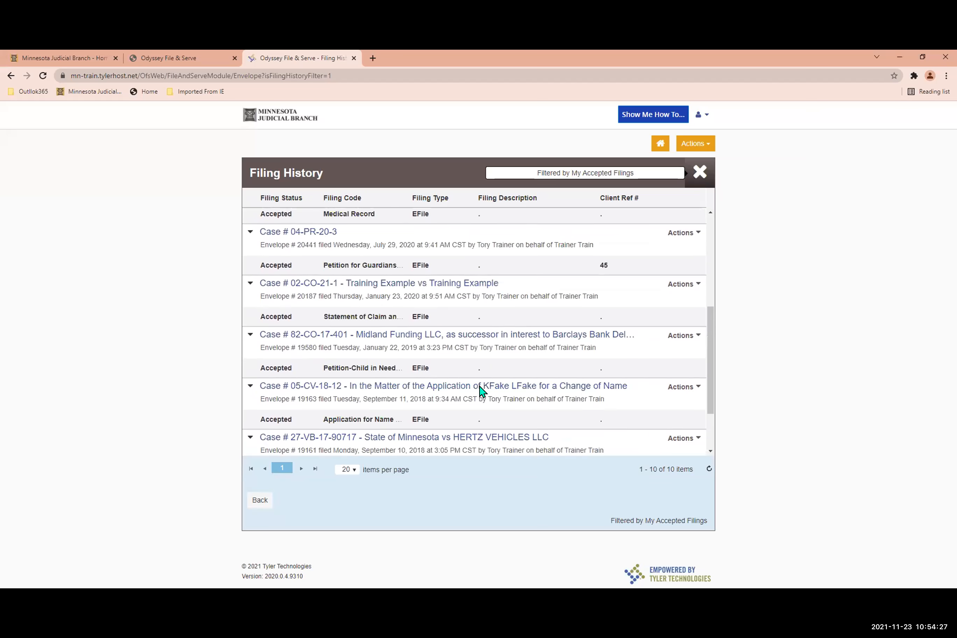
# Open the envelope details and receipt of the accepted Application for Name Change filing to review its case, filing, document and fee information.
pyautogui.click(676, 313)
pyautogui.click(684, 338)
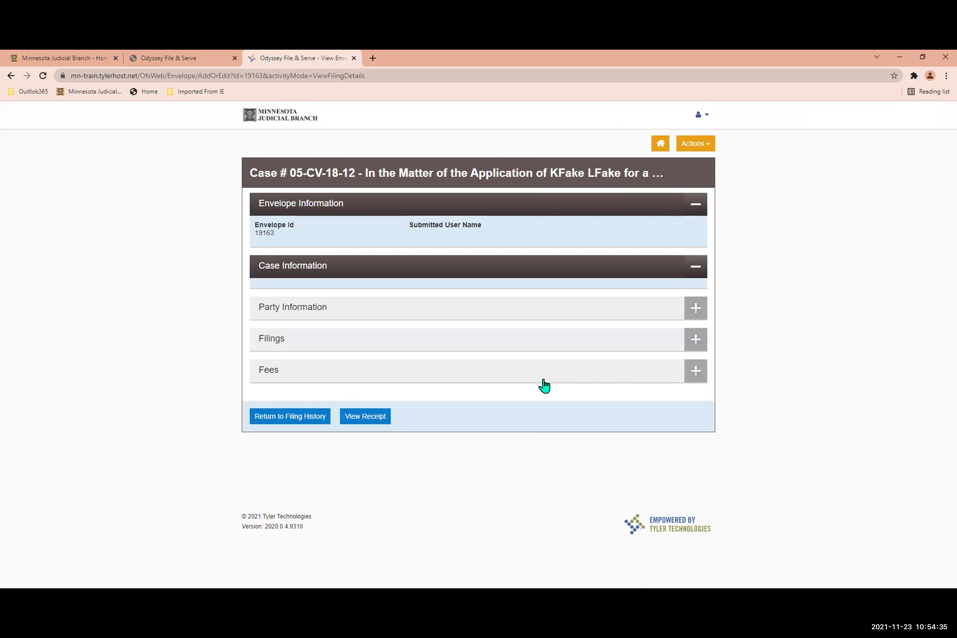
pyautogui.click(368, 422)
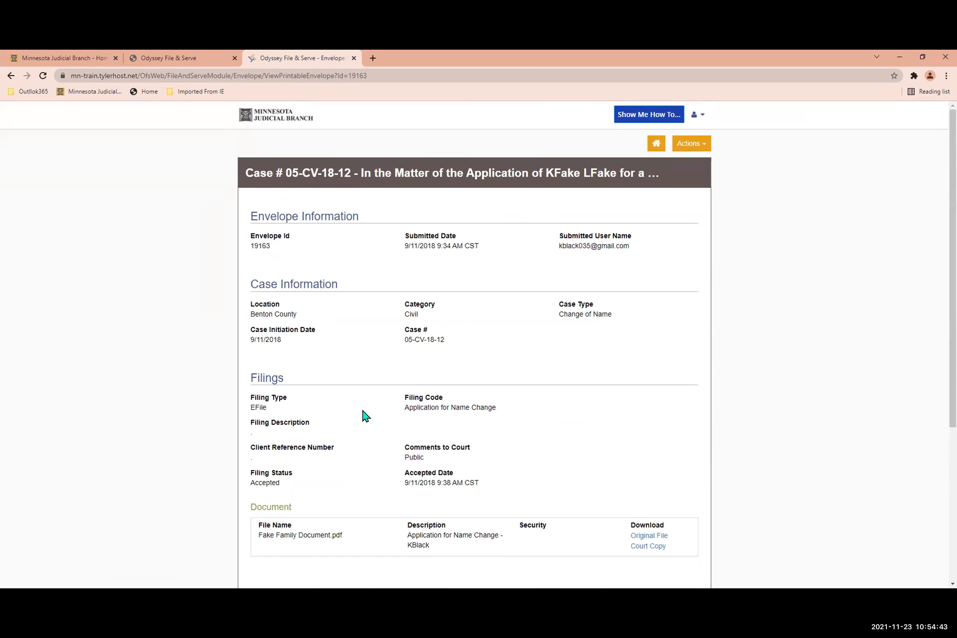
pyautogui.scroll(-2, 365, 416)
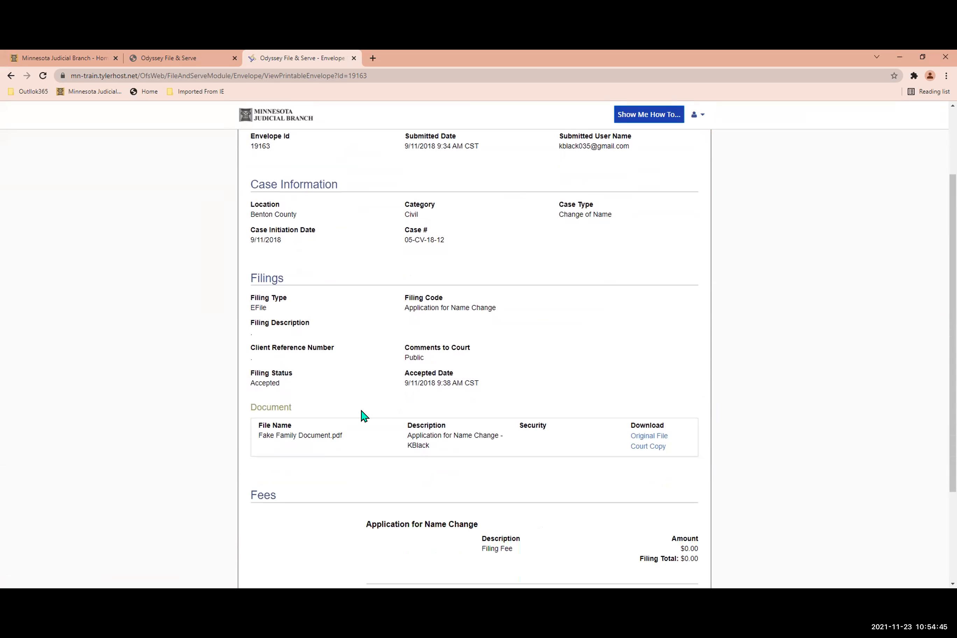
pyautogui.scroll(-3, 363, 415)
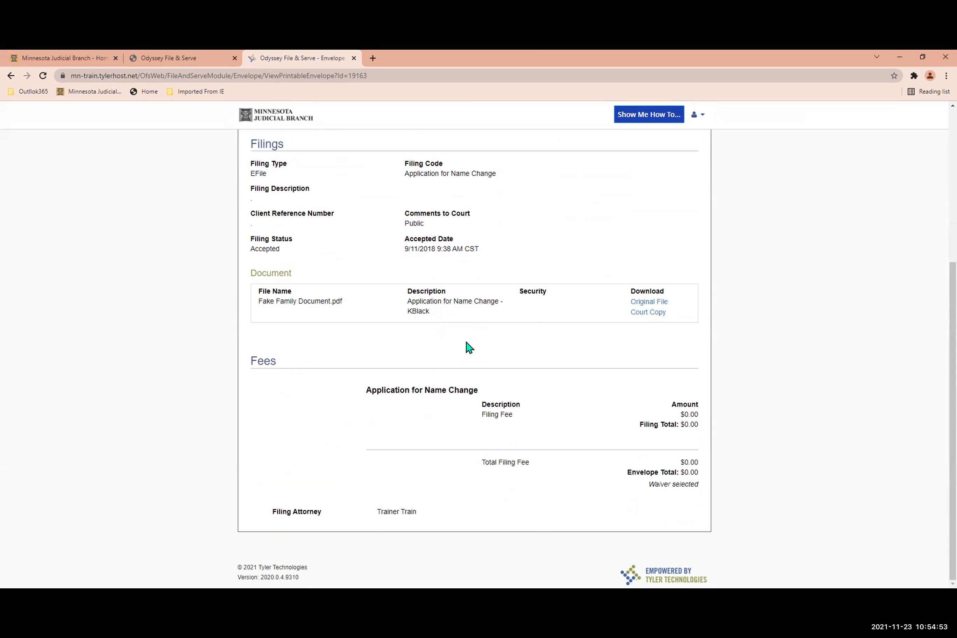
pyautogui.scroll(5, 470, 348)
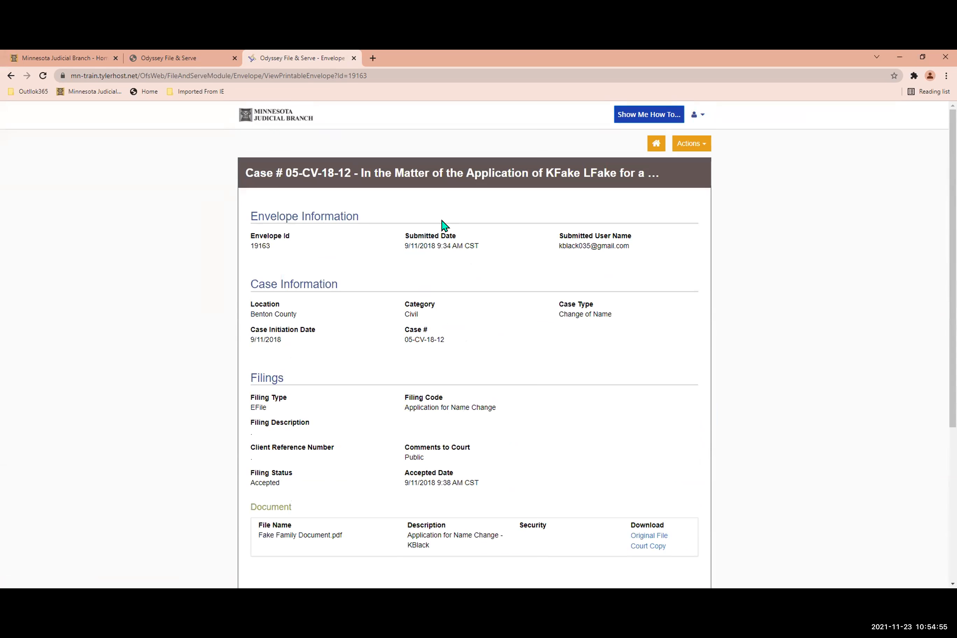
pyautogui.scroll(-3, 437, 216)
pyautogui.scroll(3, 437, 214)
pyautogui.scroll(-1, 420, 377)
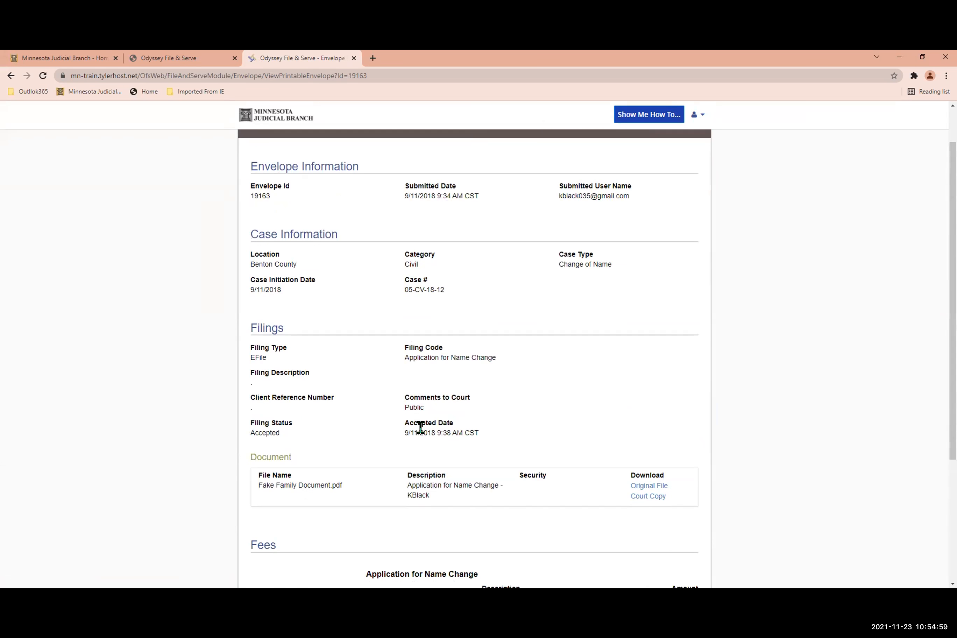
pyautogui.scroll(1, 421, 428)
# Bookmark the case of the accepted Medical Record filing dated January 13, 2021, and open the Bookmarks page.
pyautogui.click(650, 148)
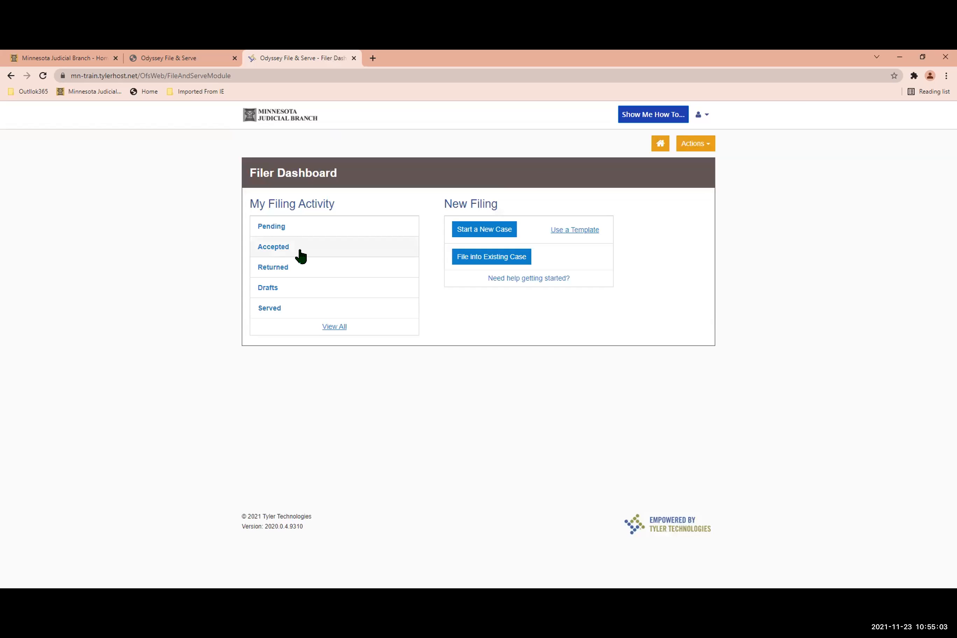
pyautogui.click(300, 250)
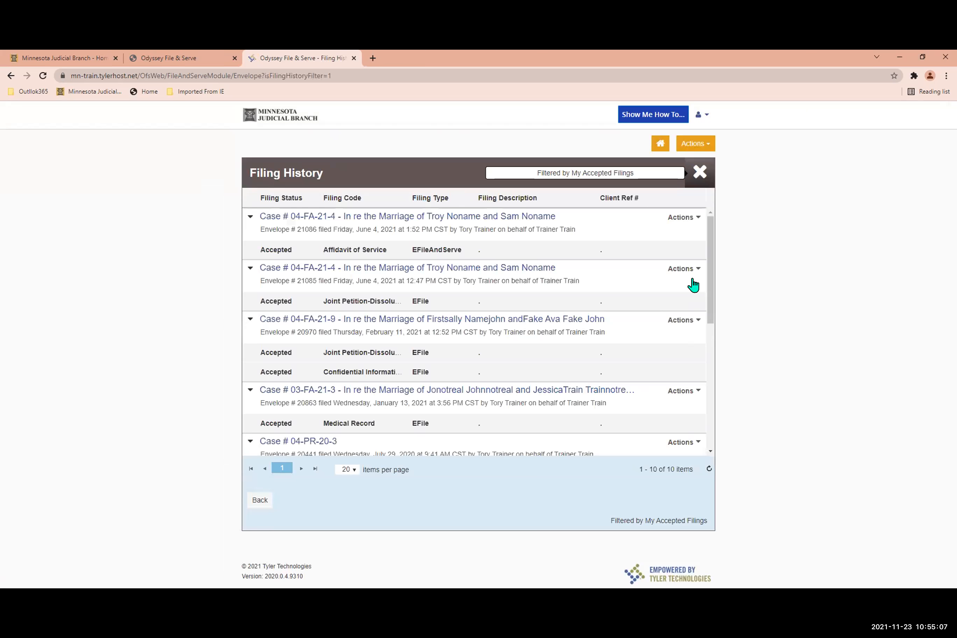
pyautogui.click(694, 275)
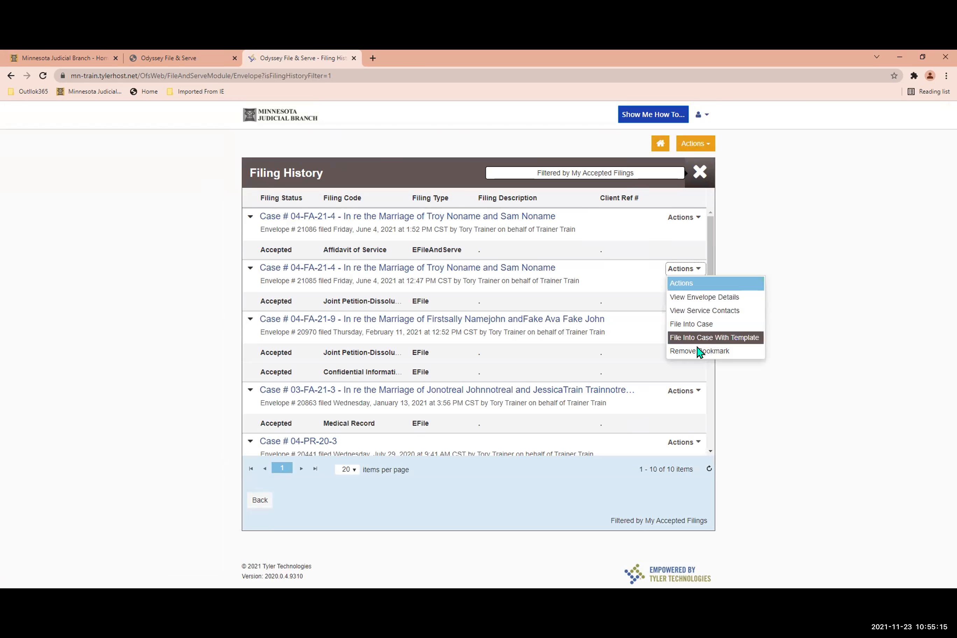
pyautogui.click(685, 392)
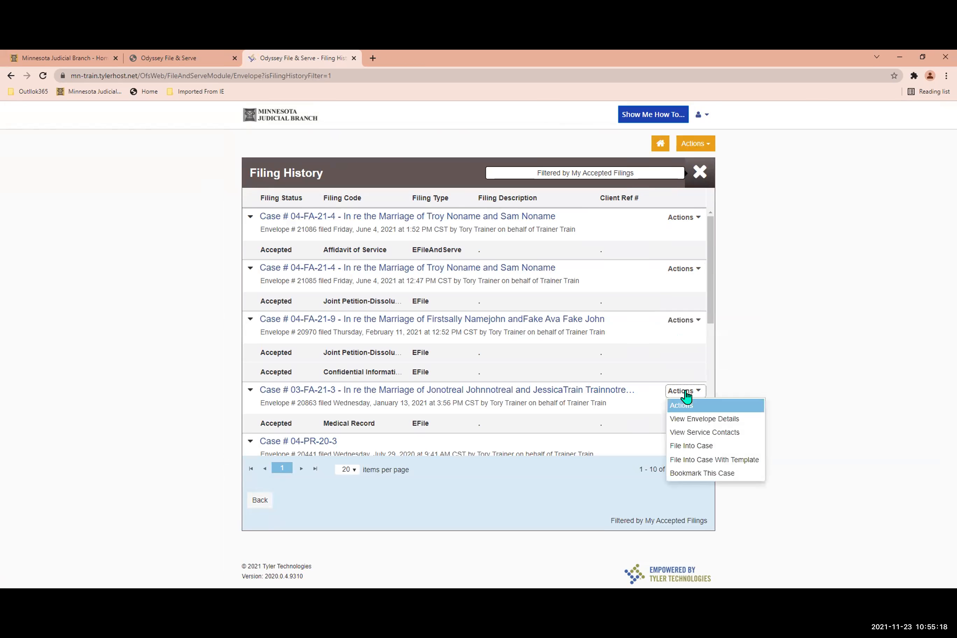
pyautogui.click(714, 475)
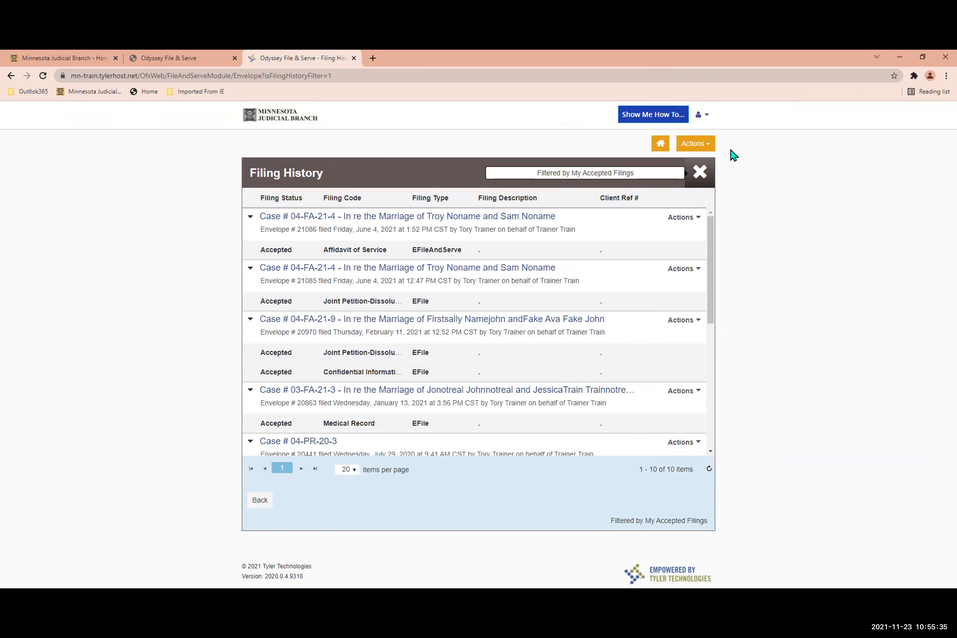
pyautogui.click(700, 145)
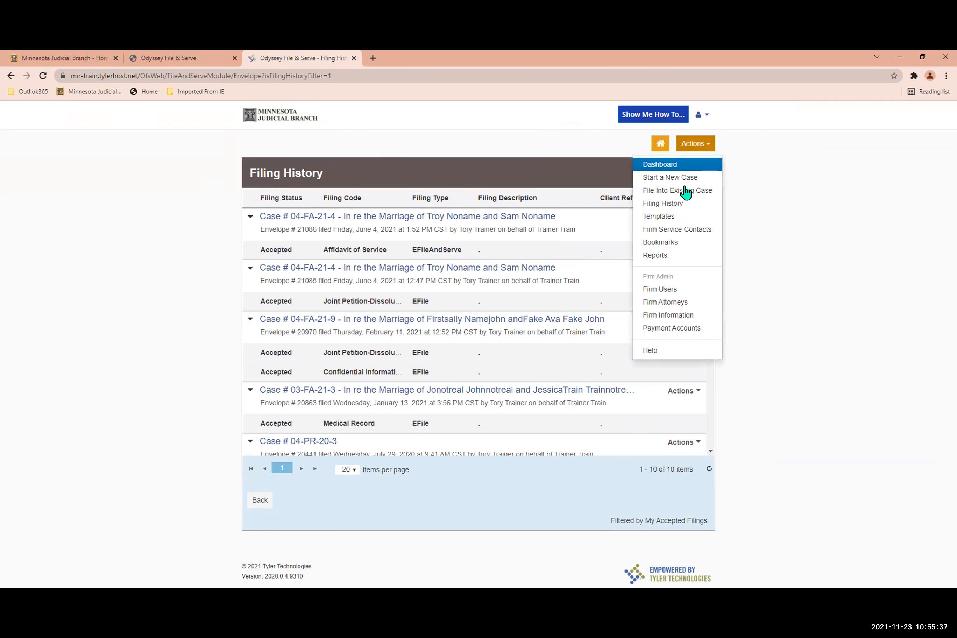
pyautogui.click(686, 239)
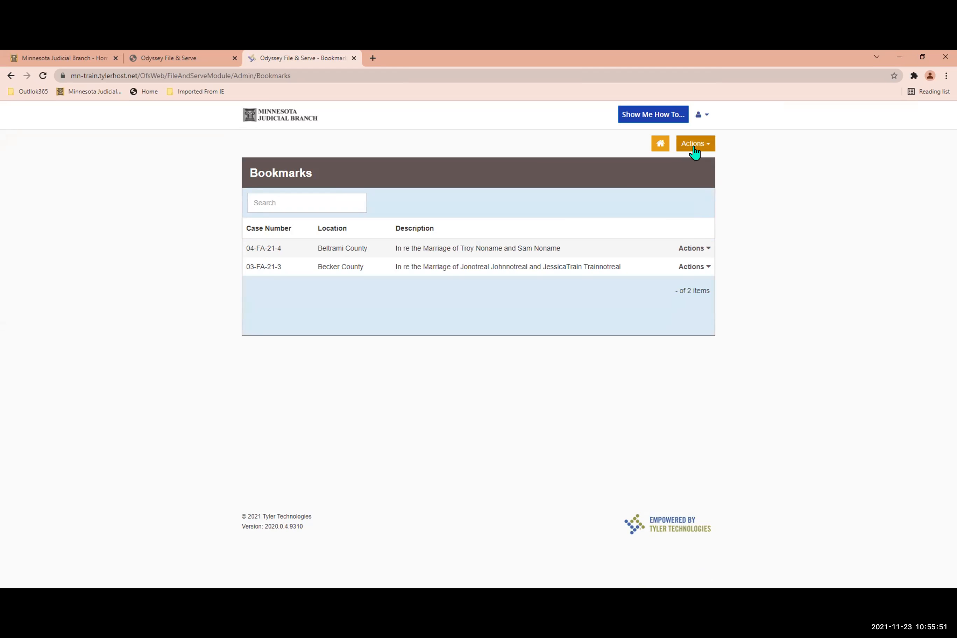
# Return to the filer dashboard, and open the Templates page to view the saved filing templates.
pyautogui.click(693, 147)
pyautogui.click(660, 165)
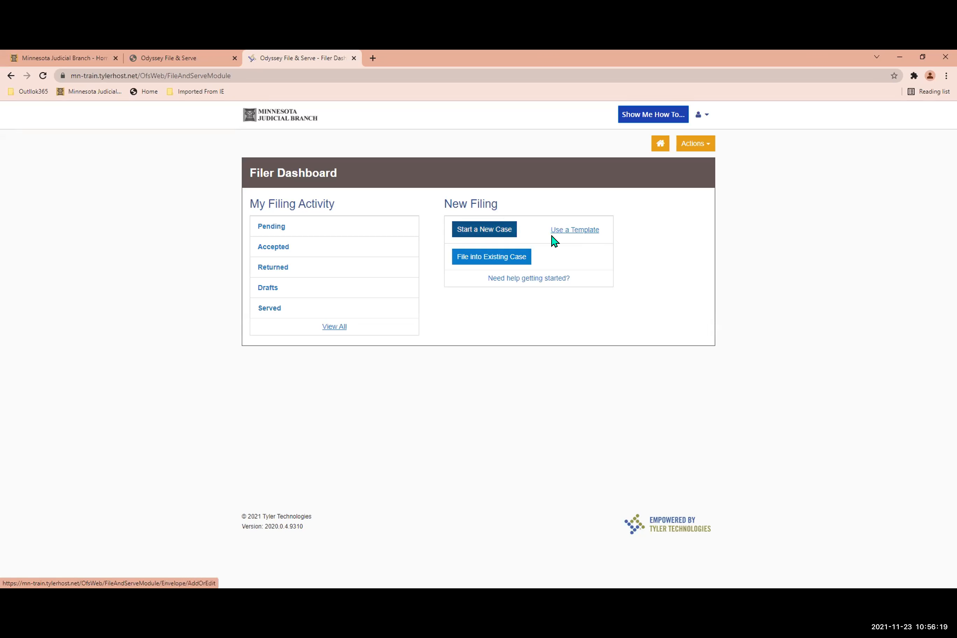
pyautogui.click(695, 144)
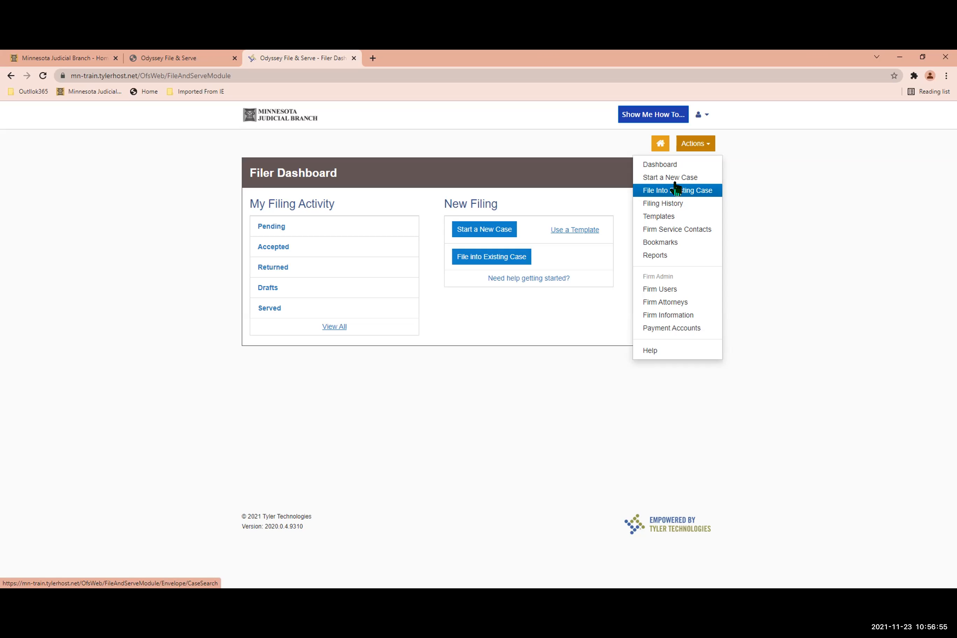
pyautogui.click(644, 218)
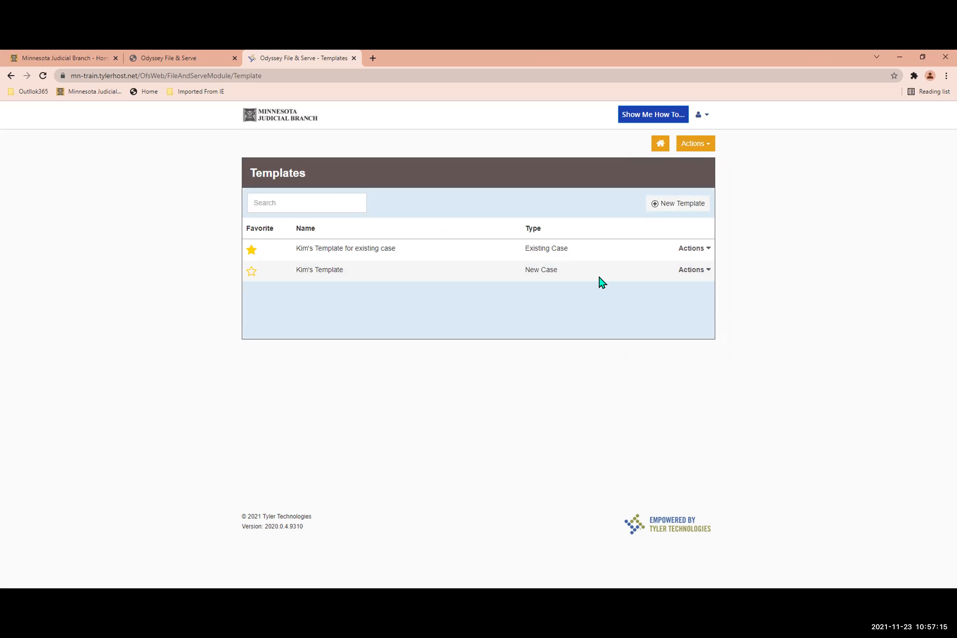
# Open the Firm Service Contacts page and review the details of both listed contacts.
pyautogui.click(701, 149)
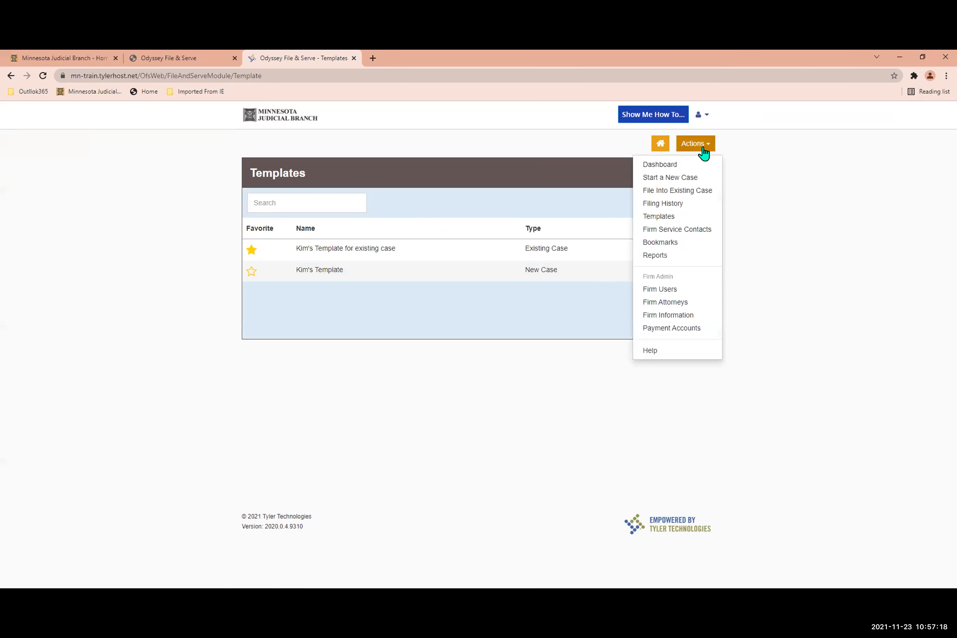
pyautogui.click(687, 229)
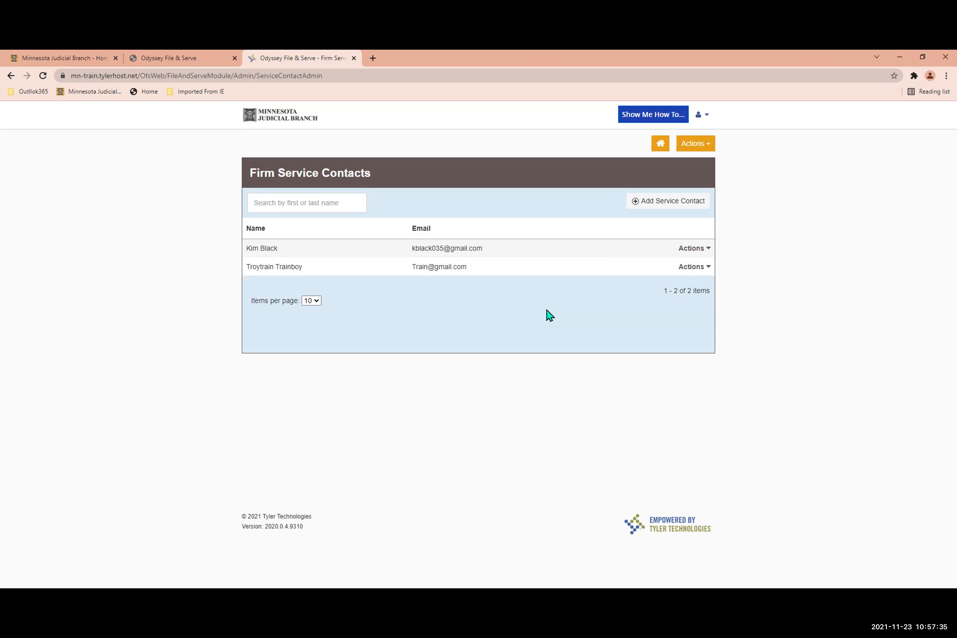
pyautogui.click(568, 250)
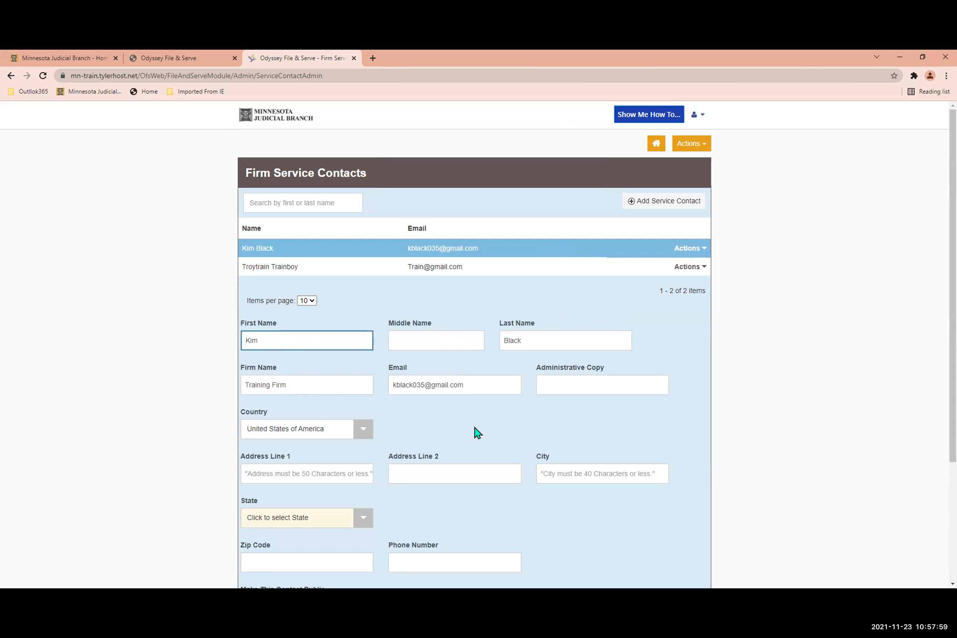
pyautogui.scroll(-1, 475, 431)
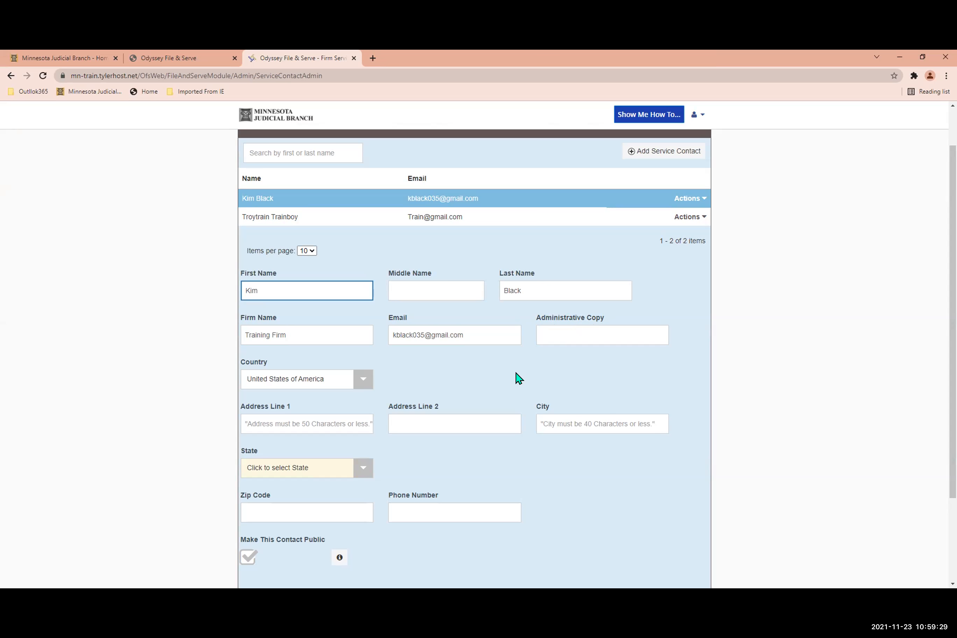
pyautogui.scroll(2, 515, 378)
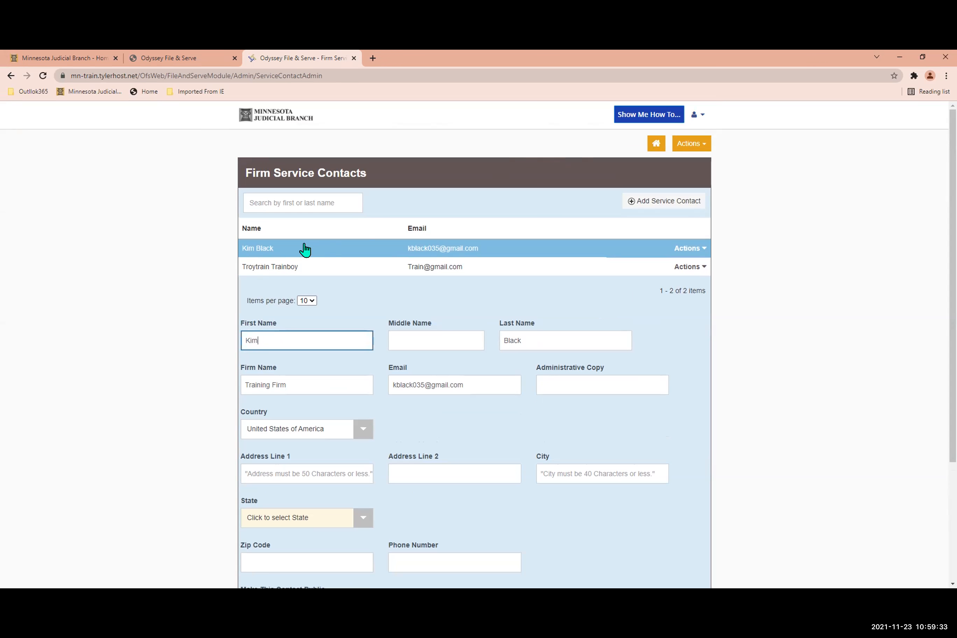
pyautogui.click(286, 272)
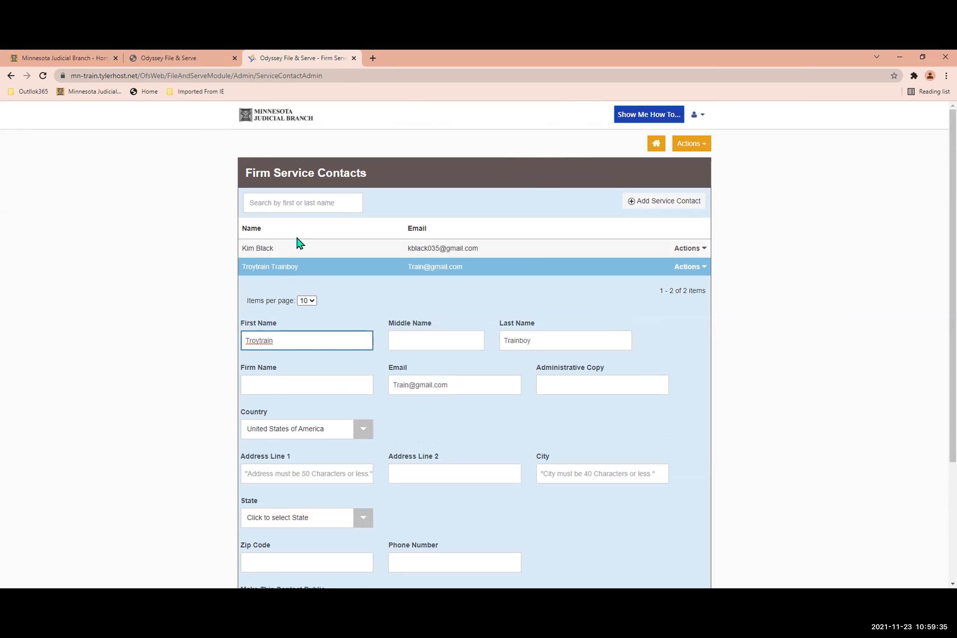
# Return to the filer dashboard and look over the available actions, including the firm administration options.
pyautogui.click(658, 146)
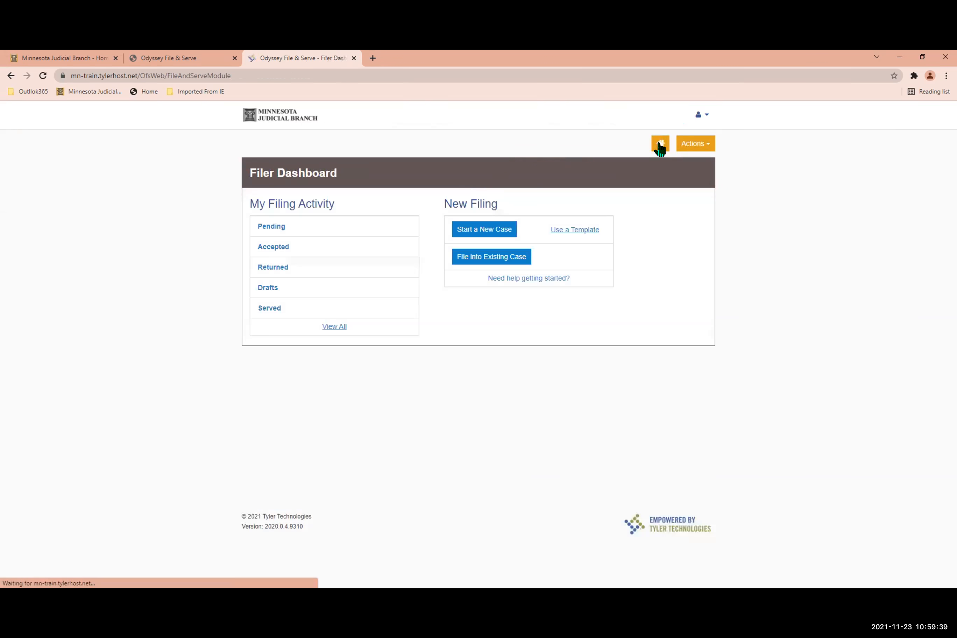
pyautogui.click(702, 152)
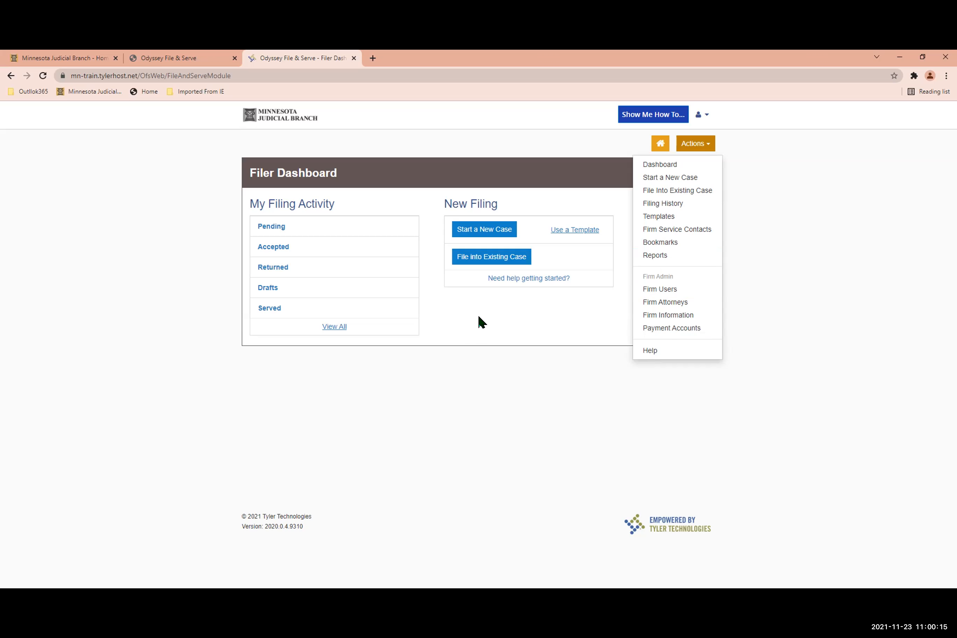
pyautogui.click(545, 312)
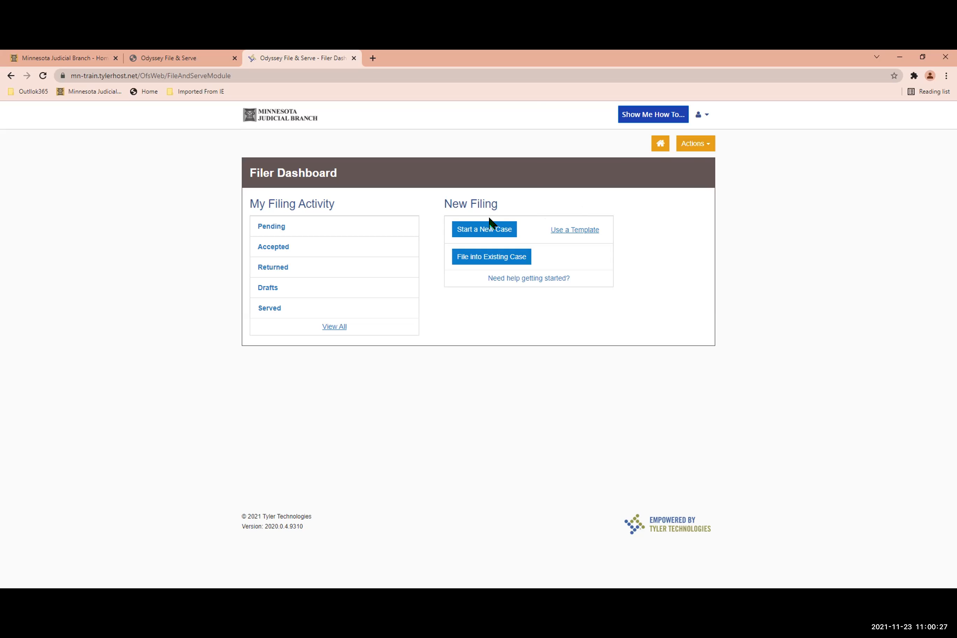
# Start a new case with Carver County as the location and Family as the category.
pyautogui.click(480, 229)
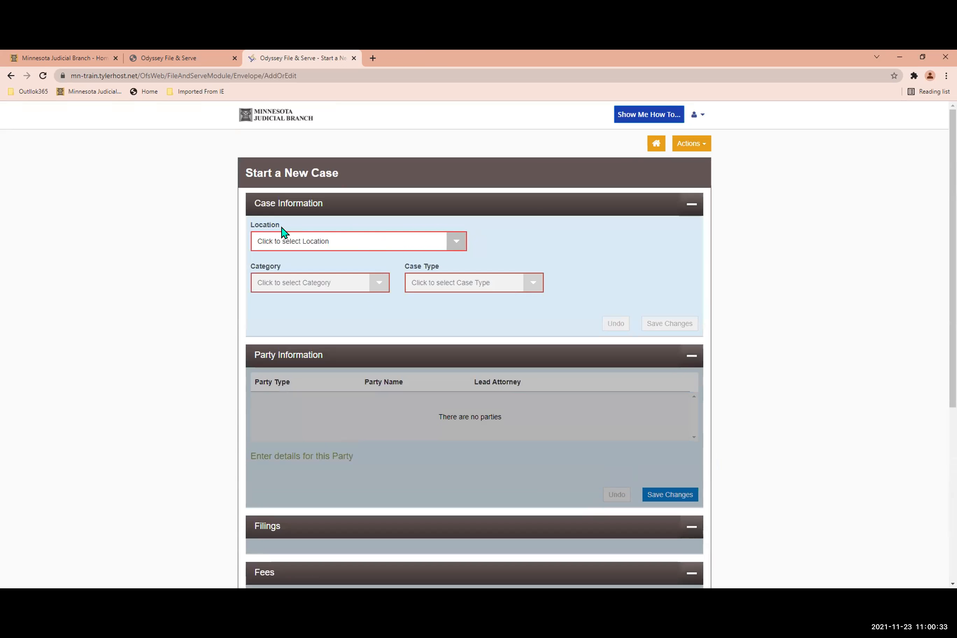
pyautogui.click(446, 247)
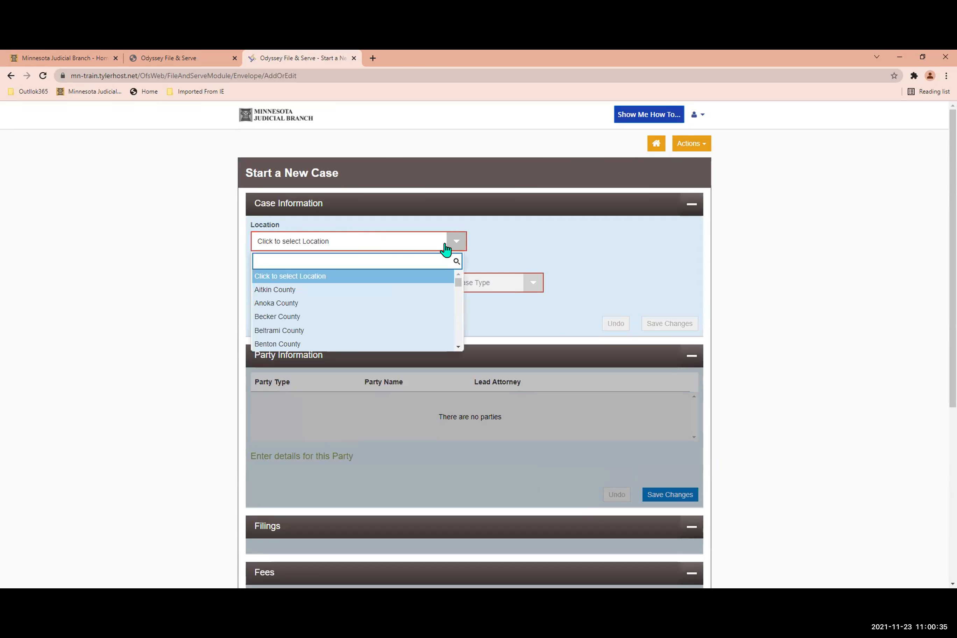
pyautogui.scroll(-2, 334, 321)
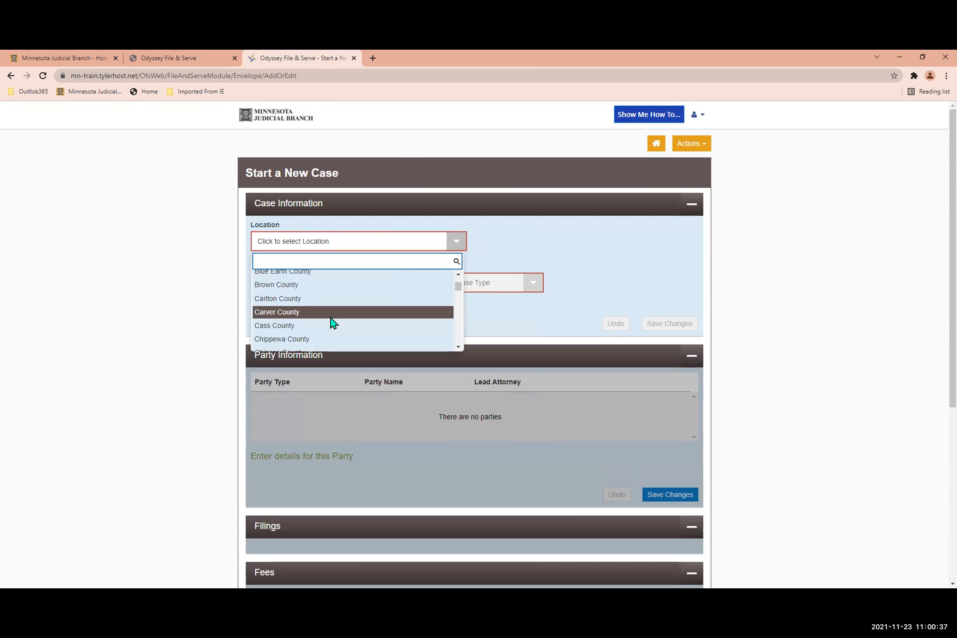
pyautogui.click(323, 312)
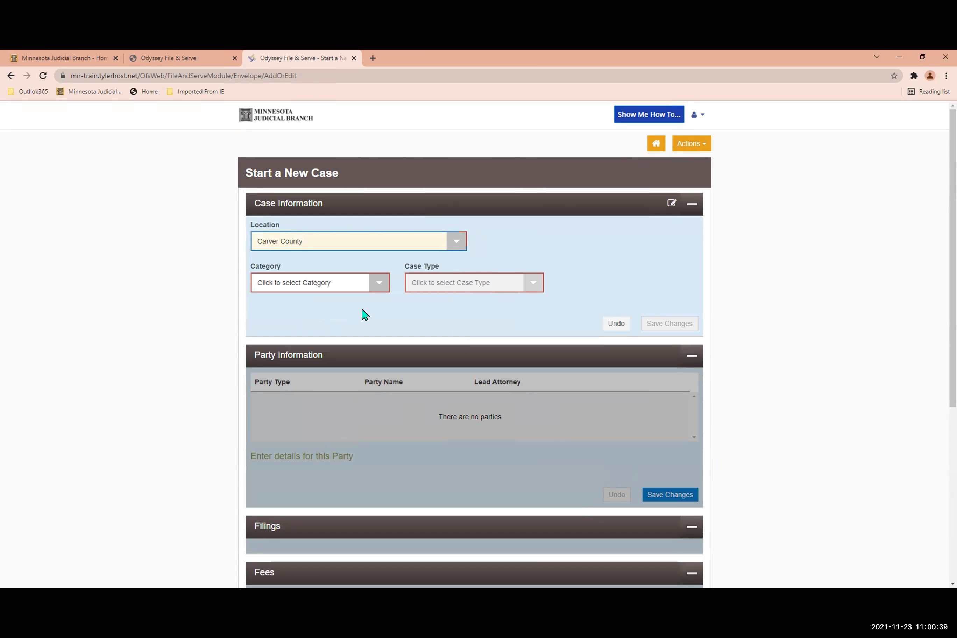
pyautogui.click(372, 283)
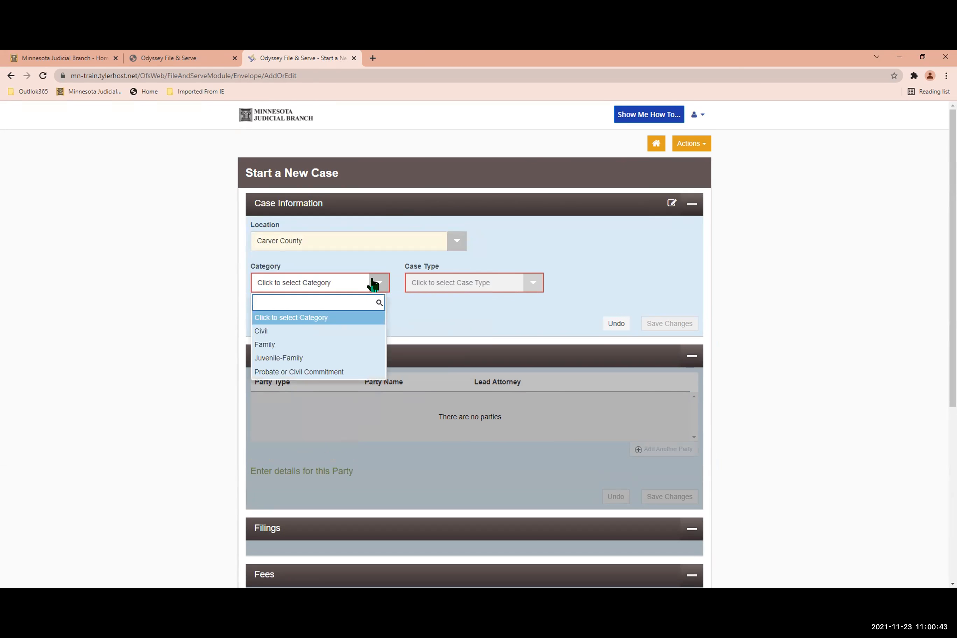
pyautogui.click(348, 349)
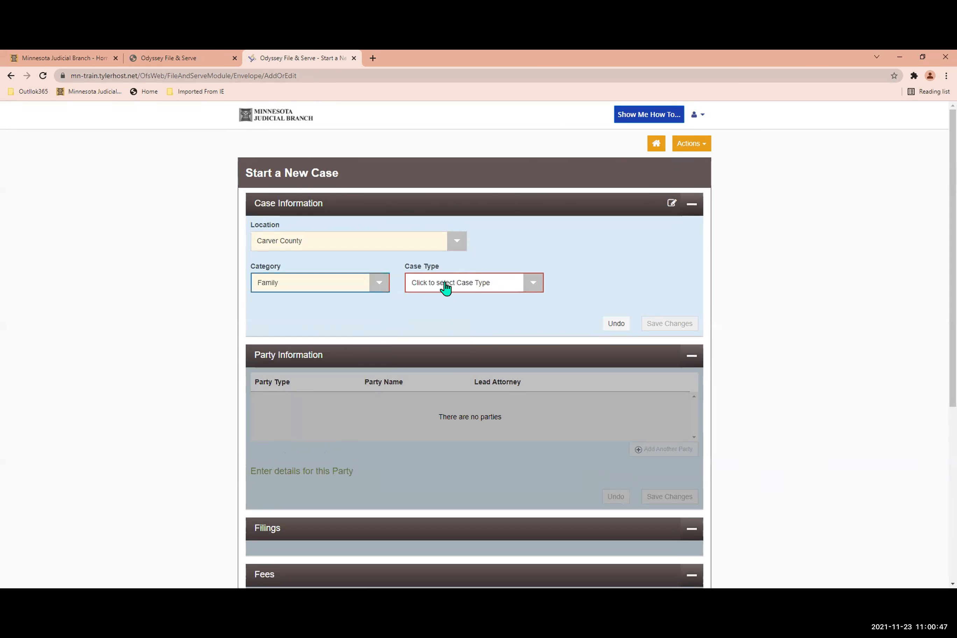
# Set the case type to Dissolution without Child and save the case information.
pyautogui.click(528, 288)
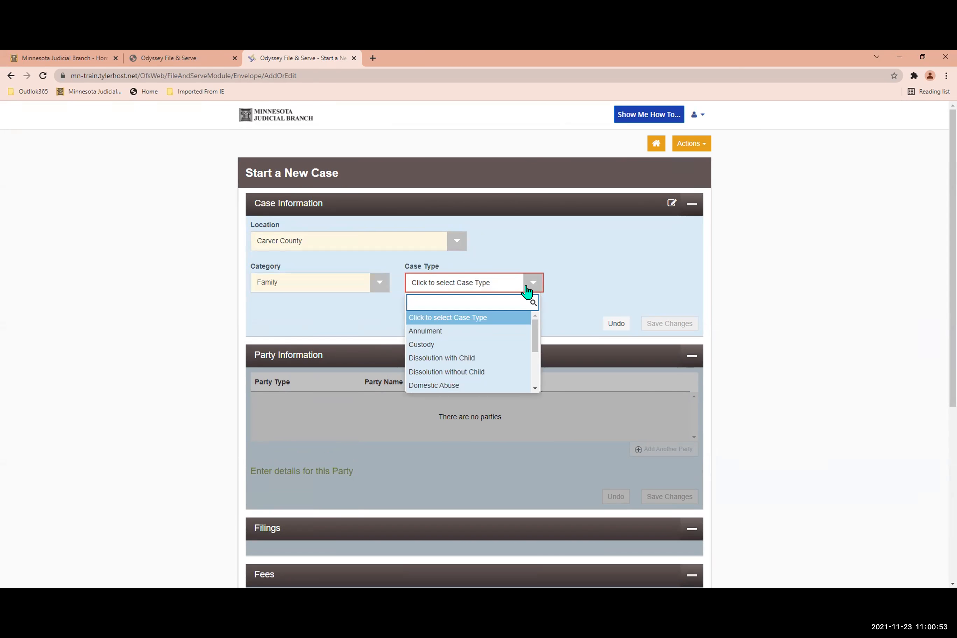
pyautogui.click(368, 287)
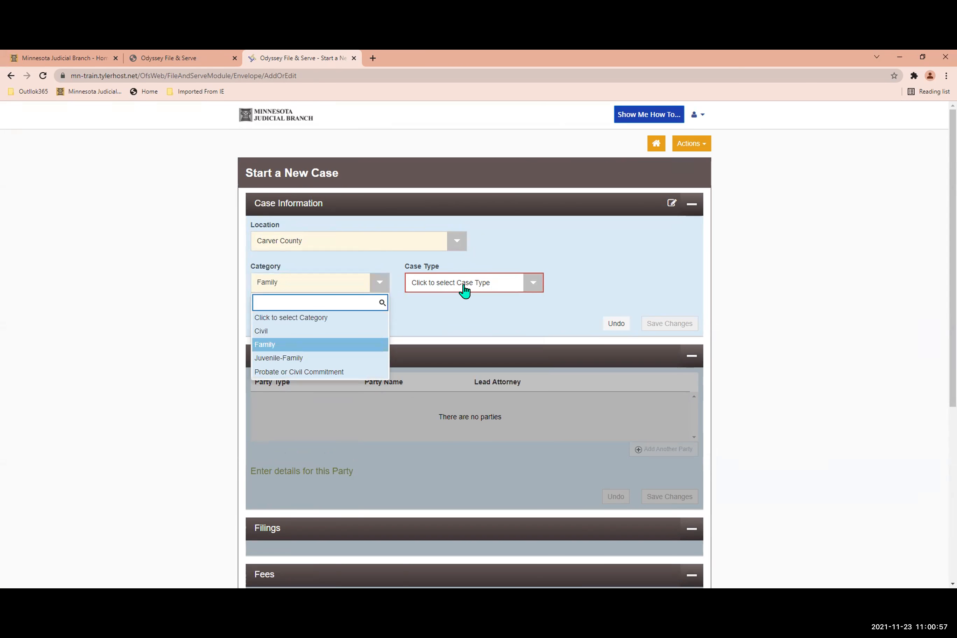
pyautogui.click(534, 283)
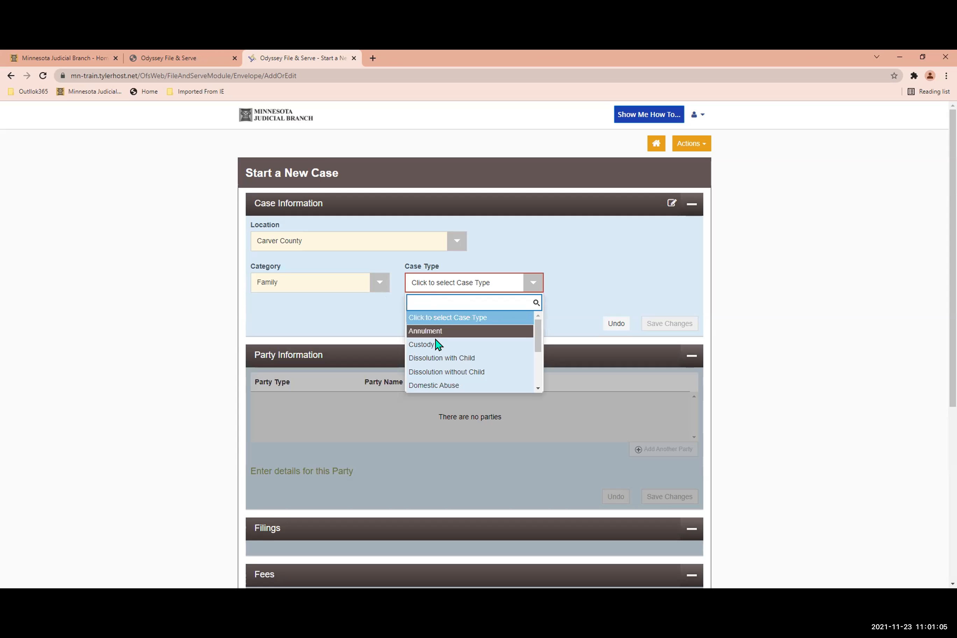
pyautogui.click(452, 372)
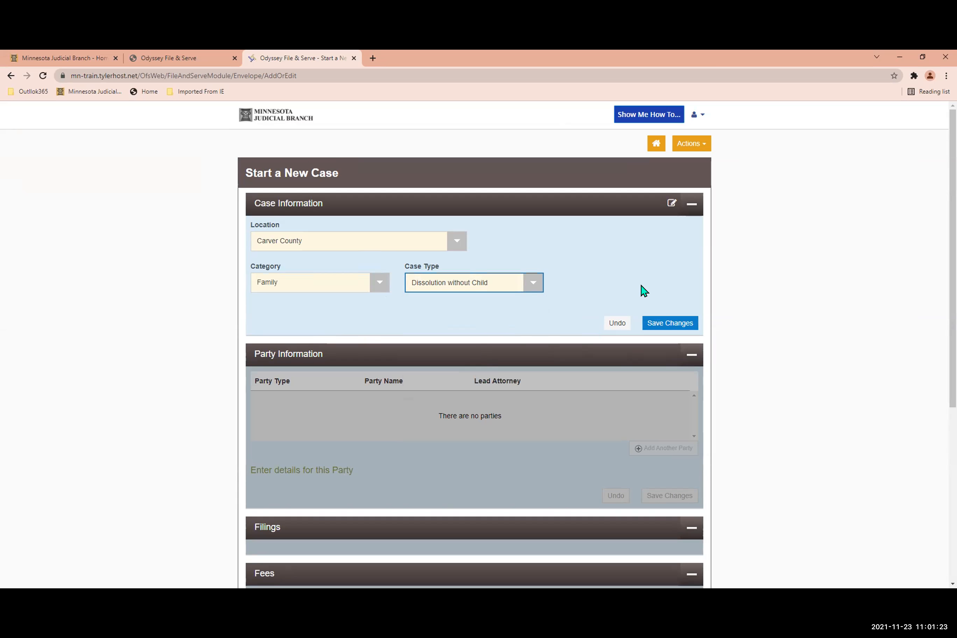
pyautogui.click(656, 324)
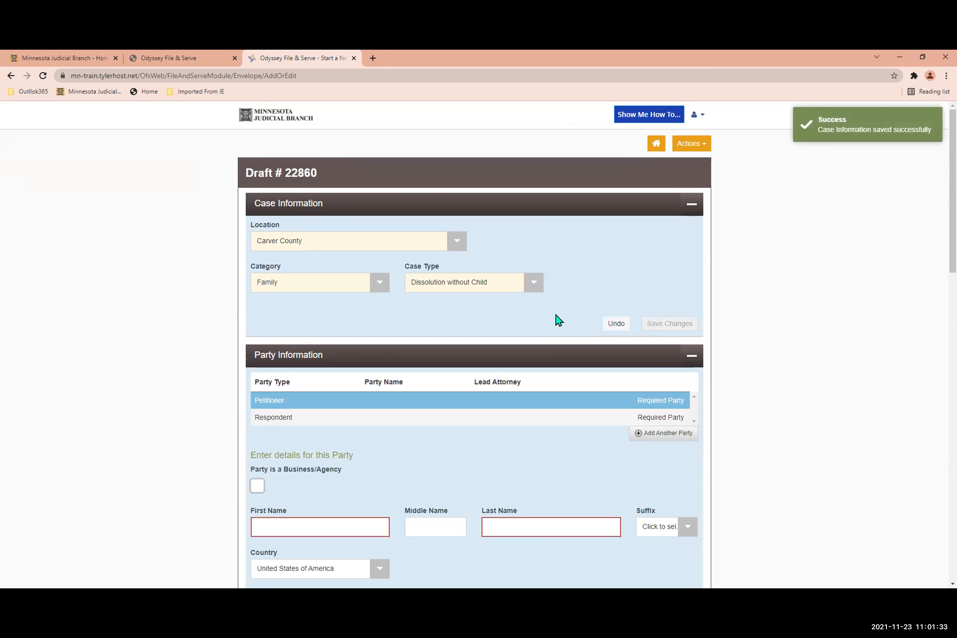
# Enter the petitioner's first and last name in the party information and save the party.
pyautogui.scroll(-1, 550, 322)
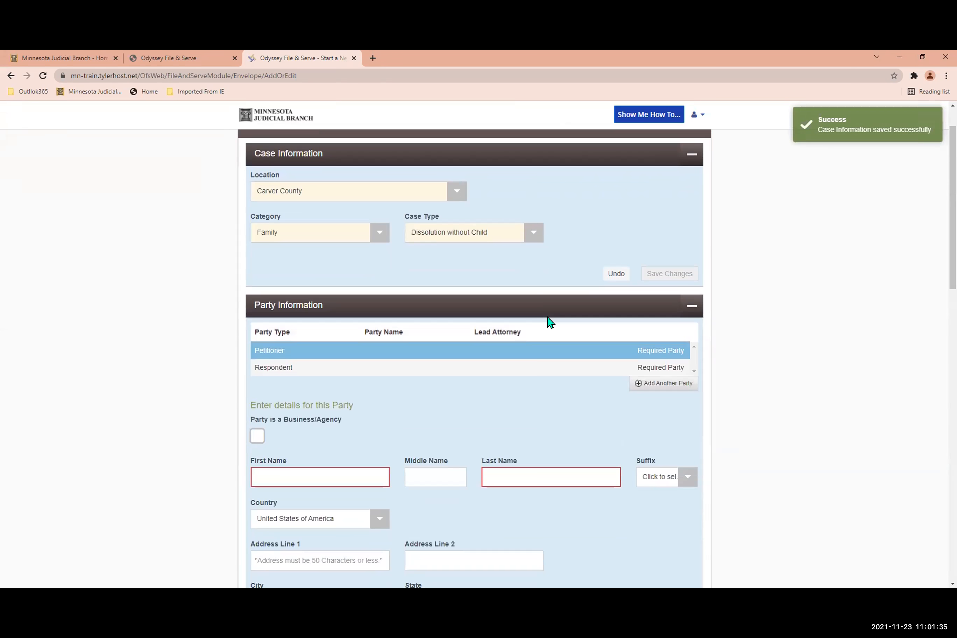
pyautogui.scroll(-1, 551, 322)
pyautogui.scroll(-1, 541, 322)
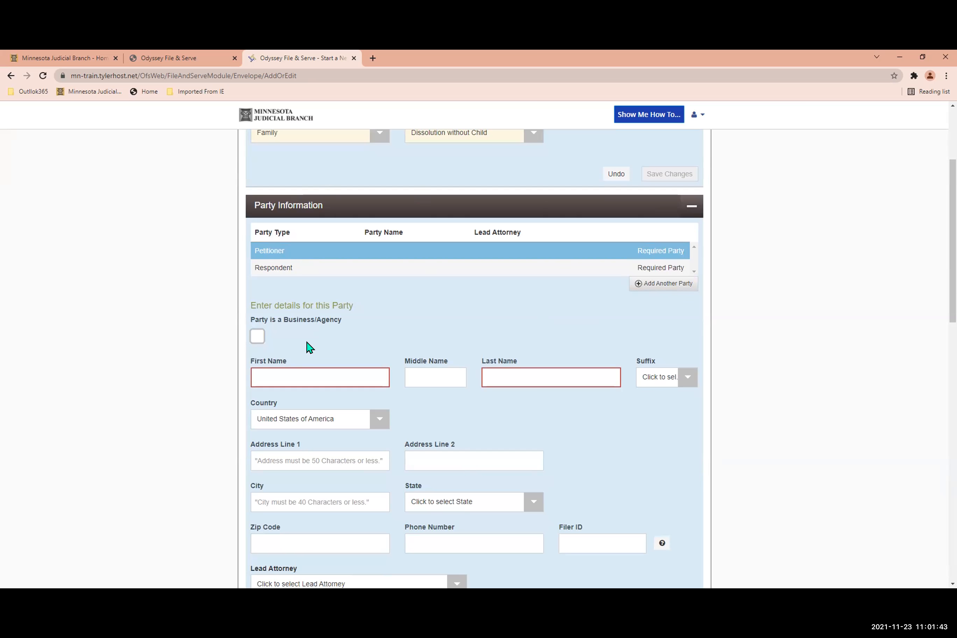
pyautogui.scroll(-1, 306, 348)
pyautogui.click(293, 326)
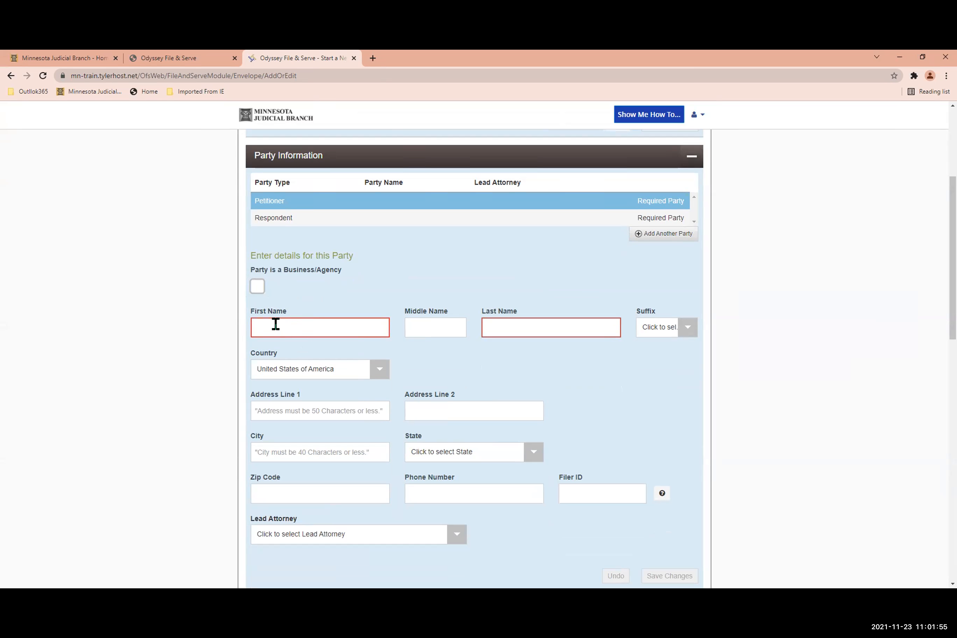
pyautogui.write('Jamie')
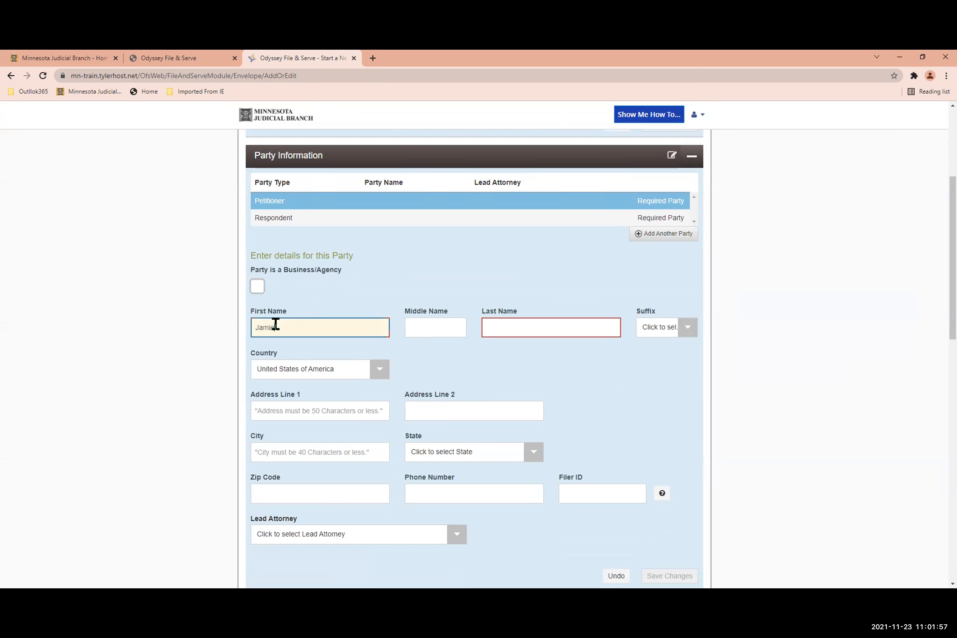
pyautogui.write('Fake')
pyautogui.click(499, 325)
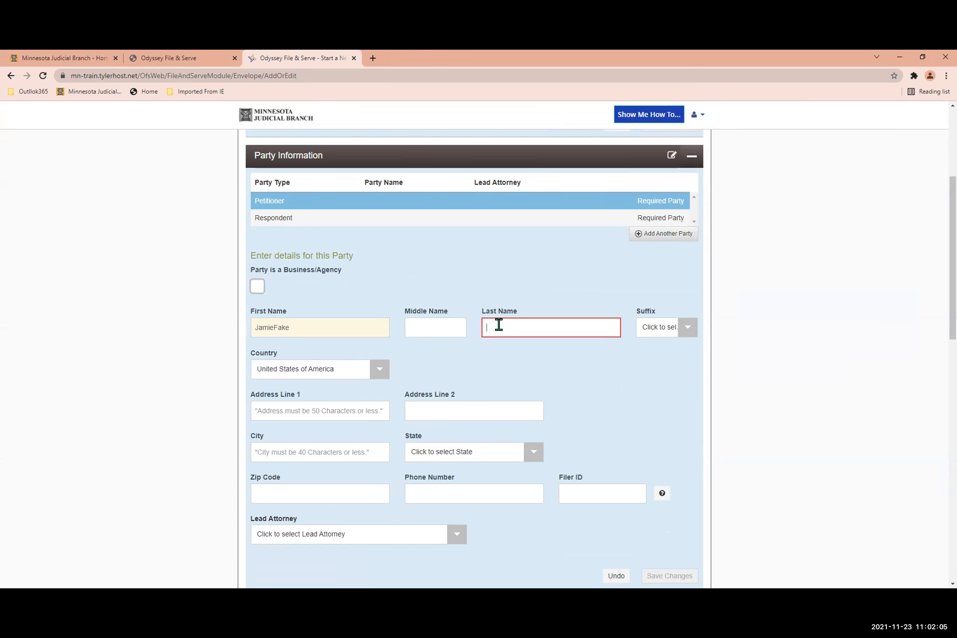
pyautogui.write('JohnsonFake')
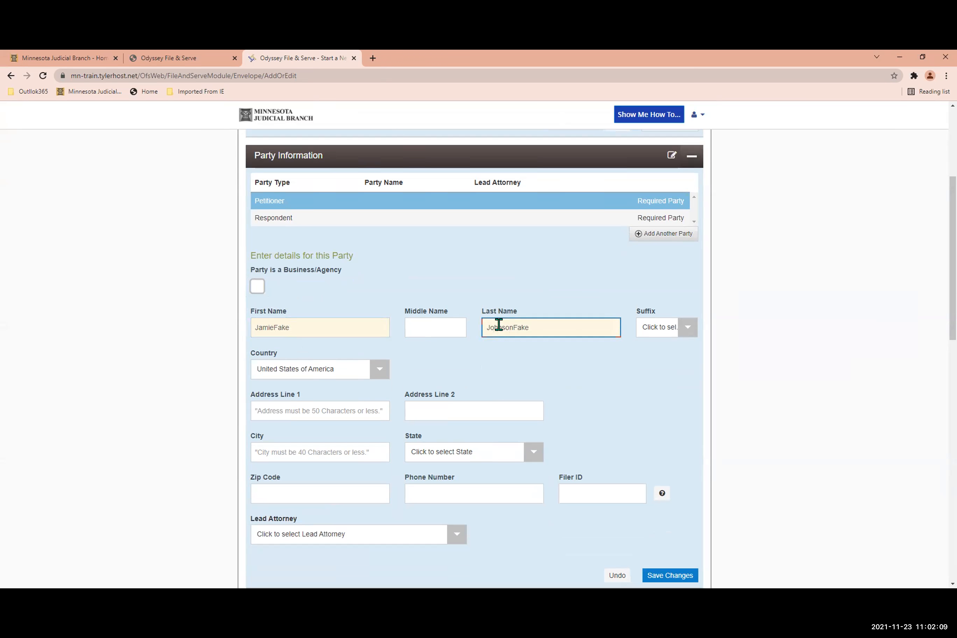
pyautogui.scroll(-1, 395, 350)
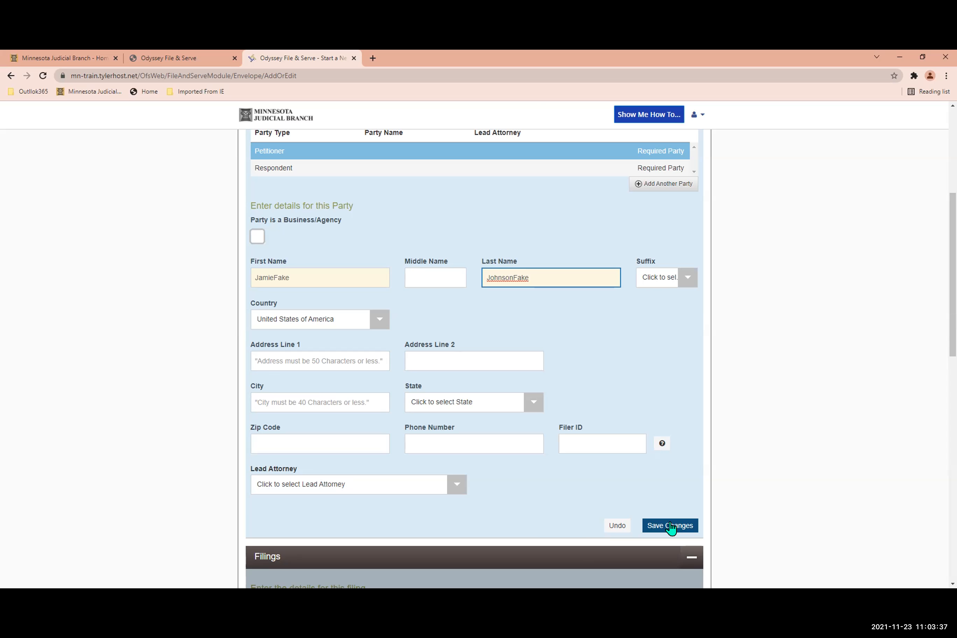
pyautogui.click(670, 524)
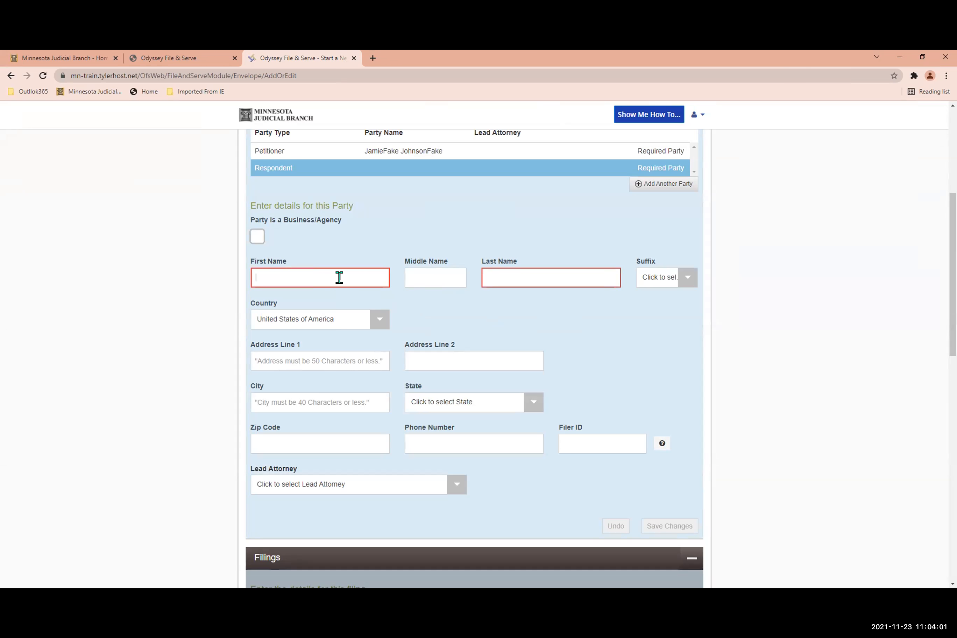
# Enter the respondent's first and last name, save the party and check the party list.
pyautogui.write('Jessica')
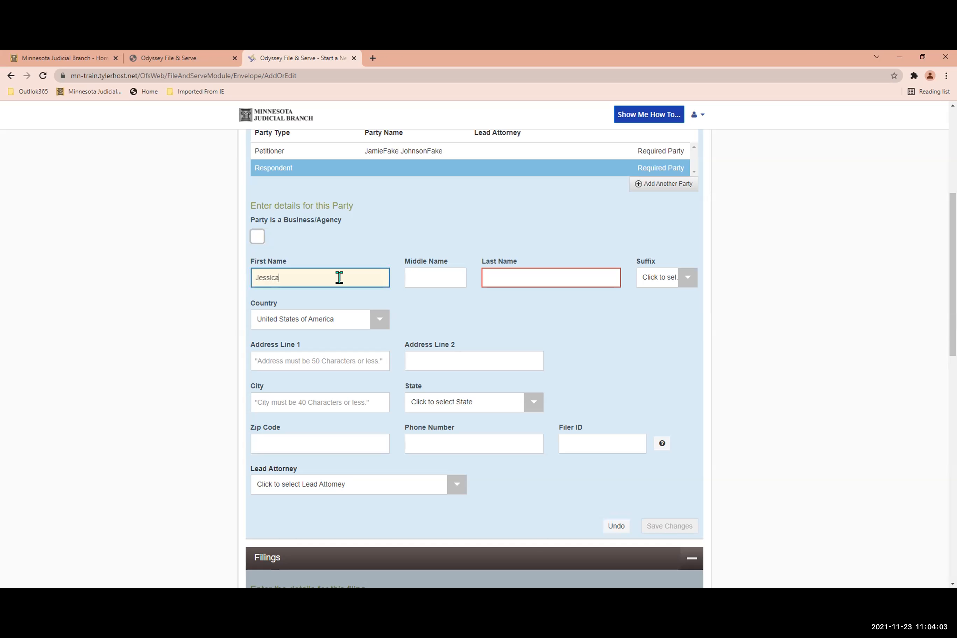
pyautogui.write('Fake')
pyautogui.press('Tab')
pyautogui.press('Tab')
pyautogui.write('J')
pyautogui.write('nsonfake')
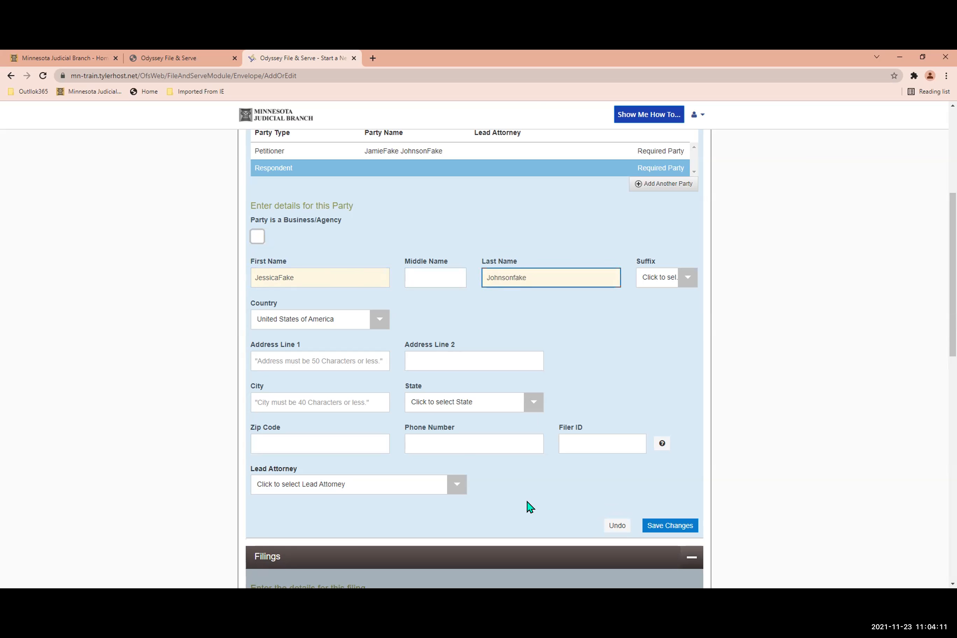
pyautogui.click(654, 526)
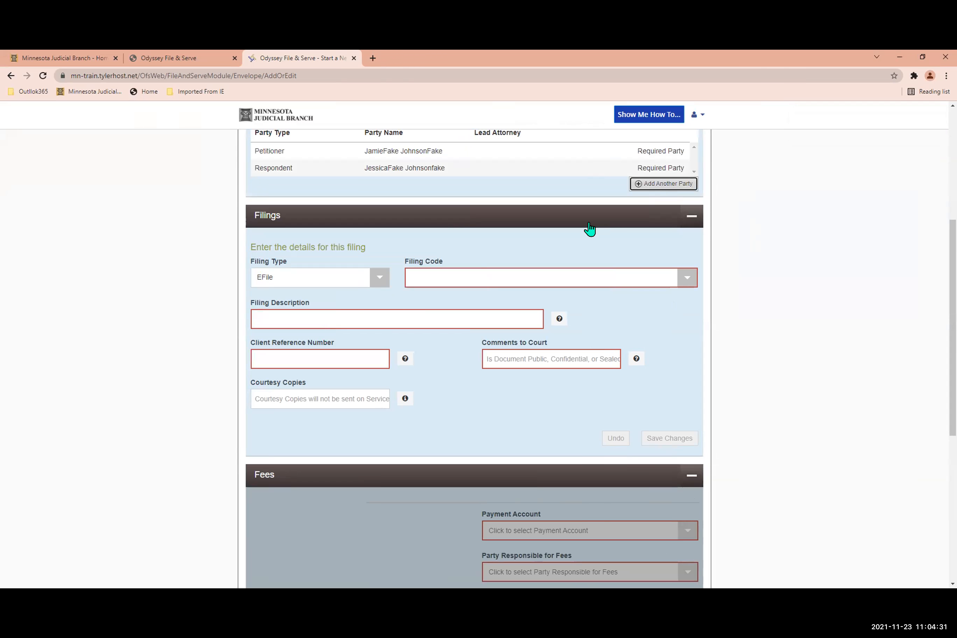
pyautogui.scroll(4, 439, 218)
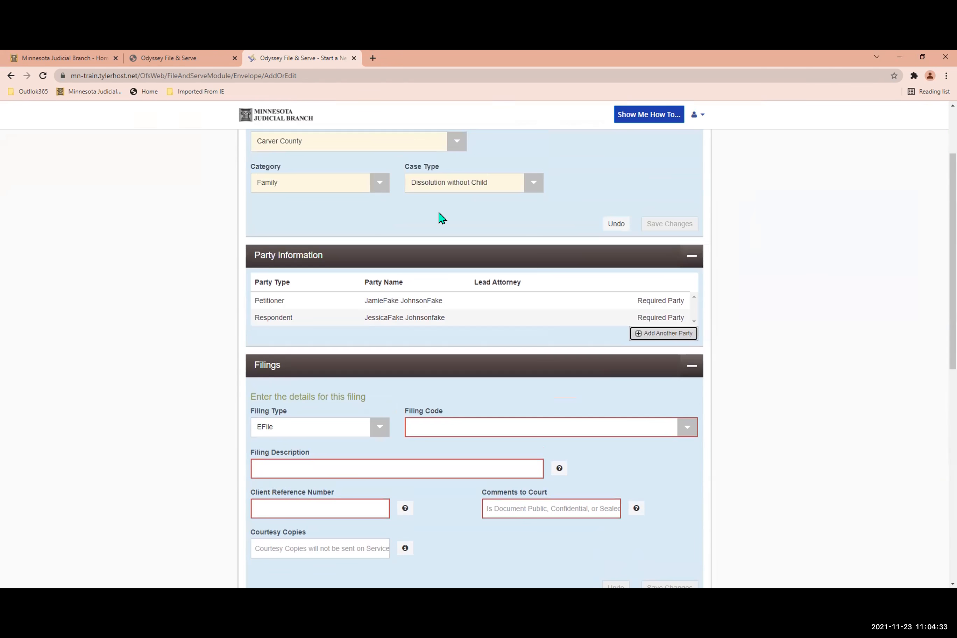
# Keep the filing type as EFile and set the filing code to Joint Petition-Dissolution.
pyautogui.scroll(-1, 410, 218)
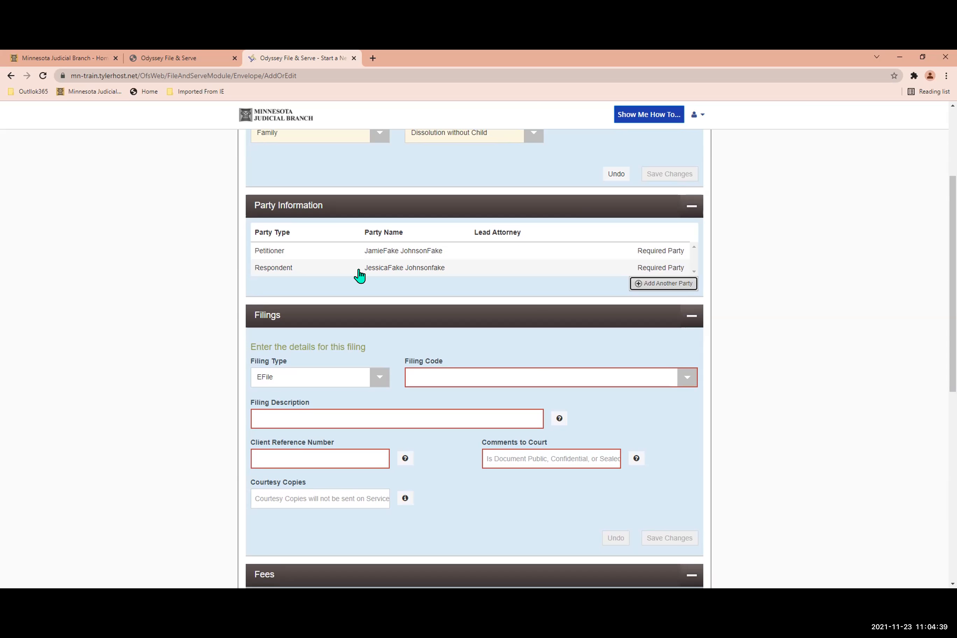
pyautogui.scroll(-2, 323, 269)
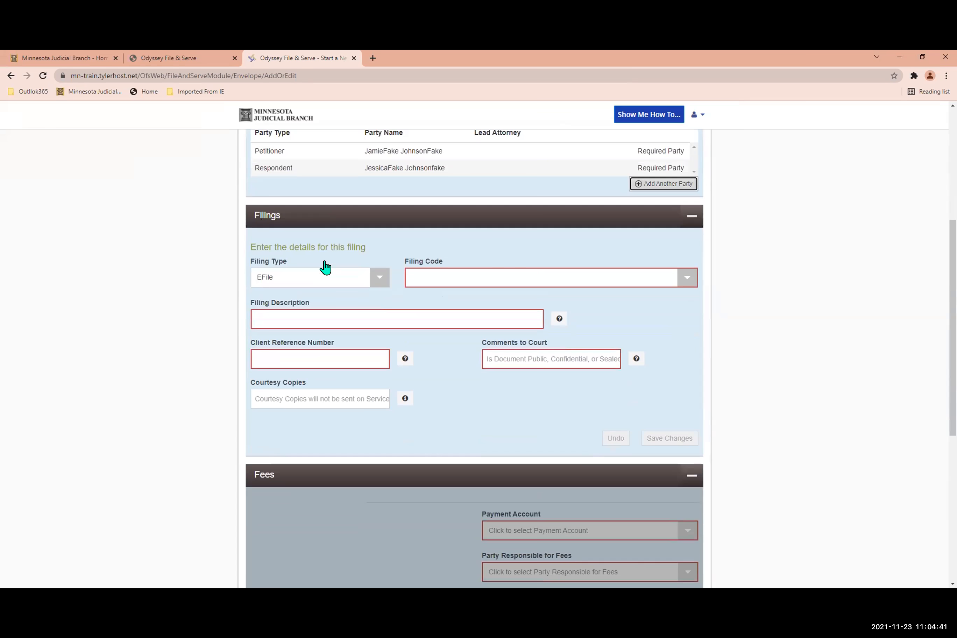
pyautogui.click(382, 282)
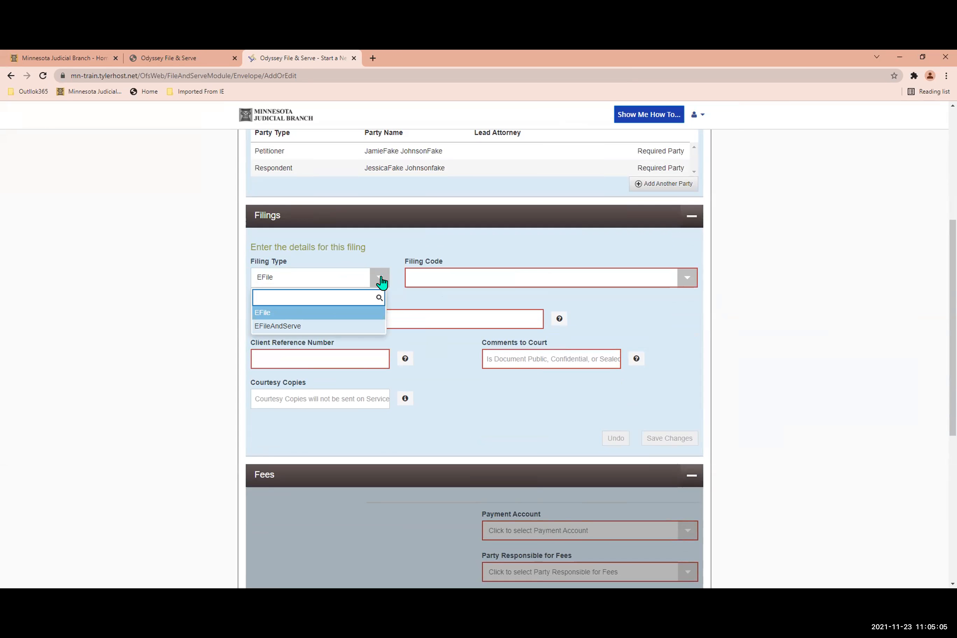
pyautogui.click(357, 314)
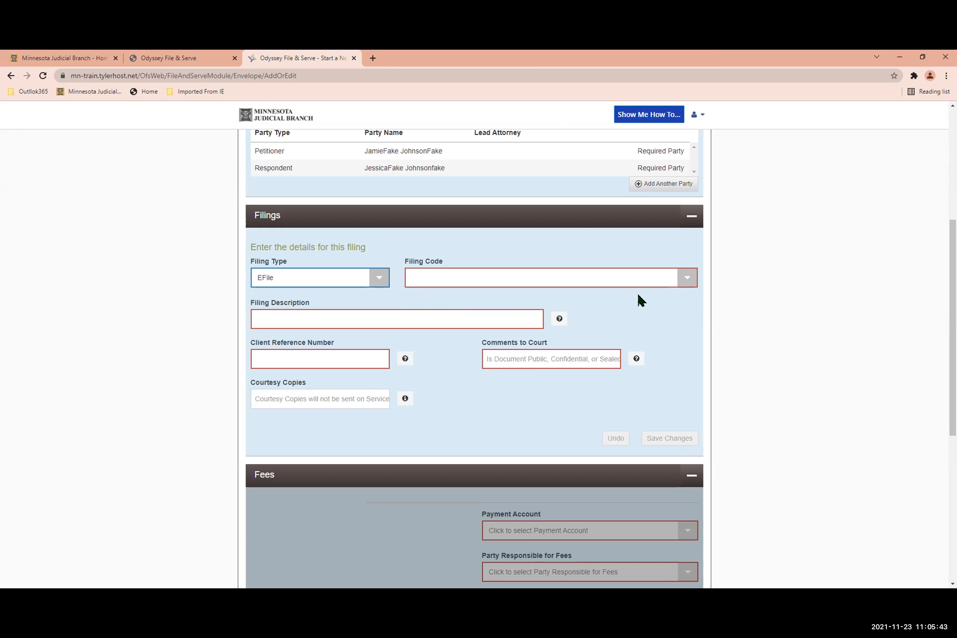
pyautogui.click(681, 280)
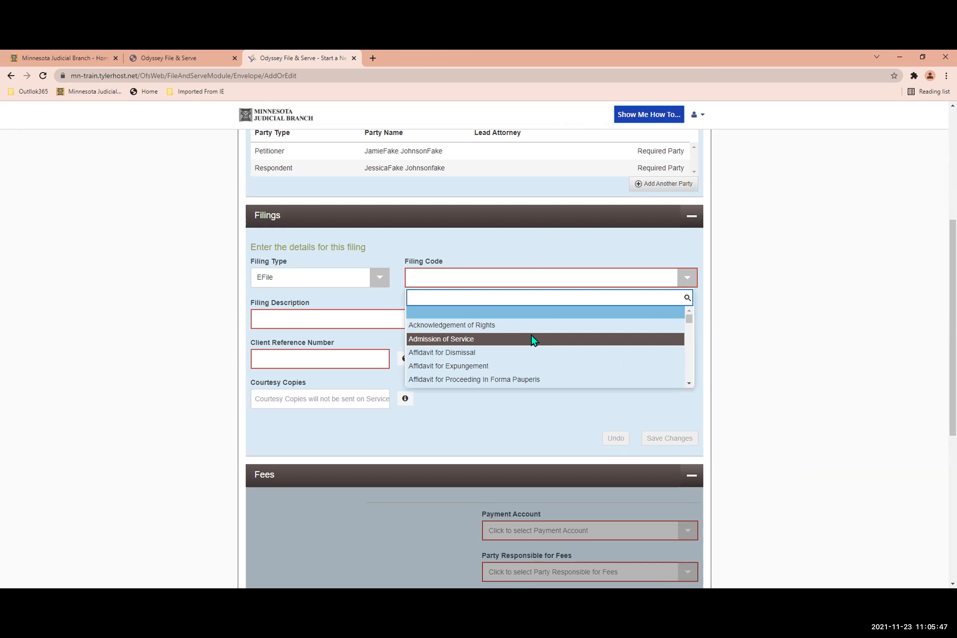
pyautogui.write('joint')
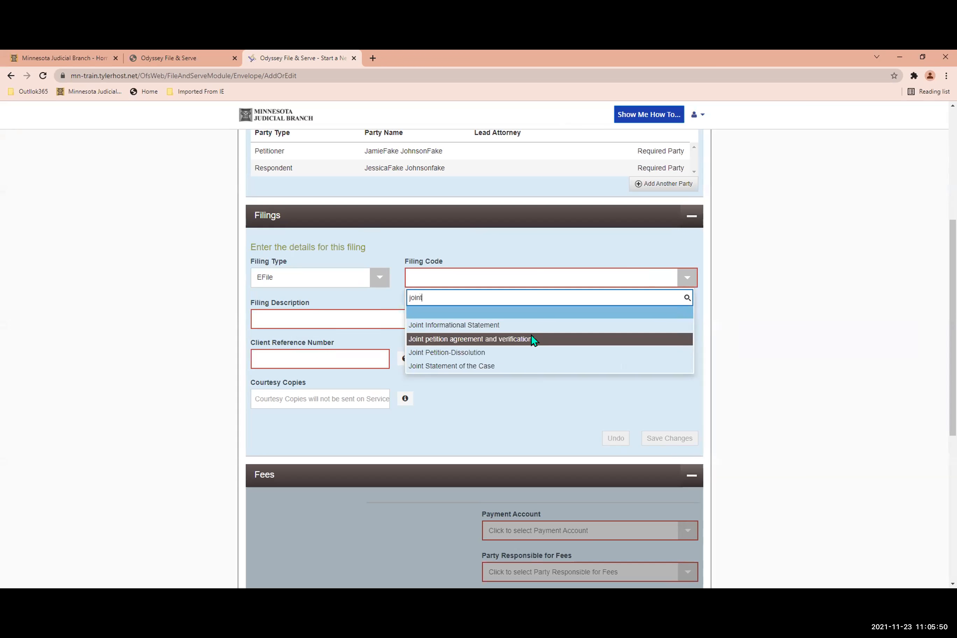
pyautogui.click(499, 353)
# Enter "." as the filing description and client reference number, and "Public" as the comment to the court.
pyautogui.click(338, 311)
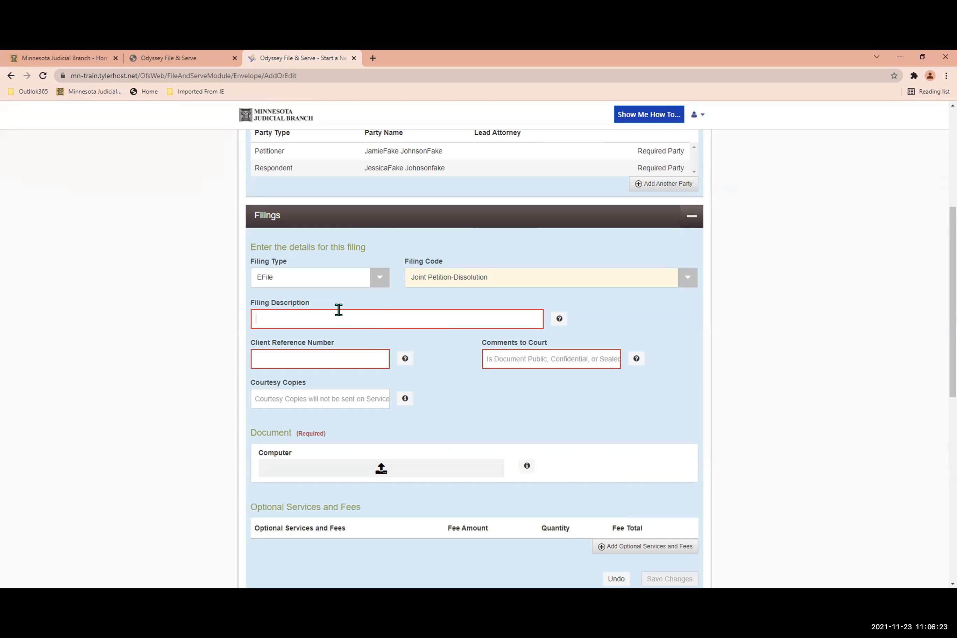
pyautogui.write('.')
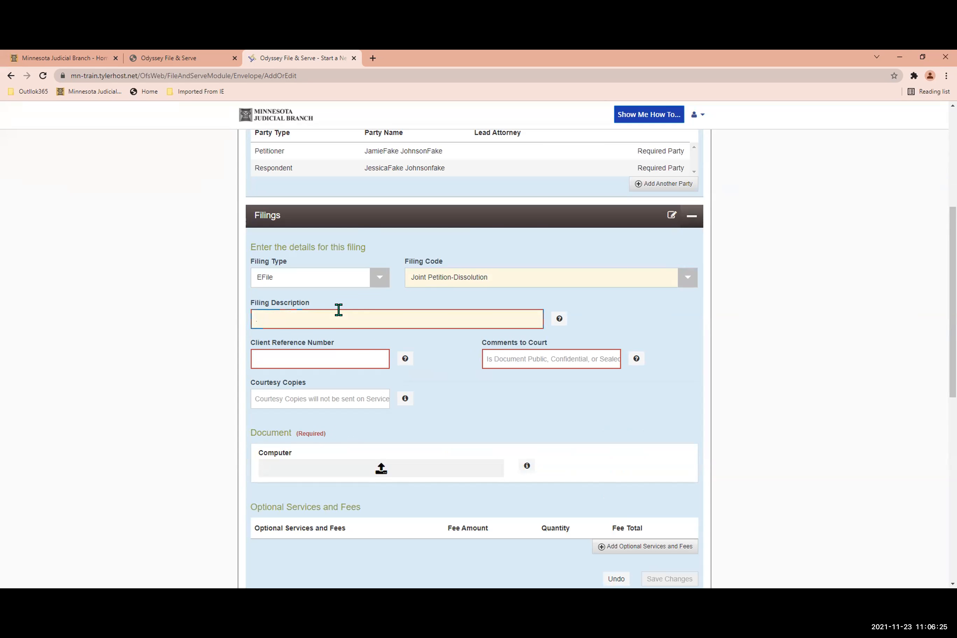
pyautogui.click(316, 349)
pyautogui.write('.')
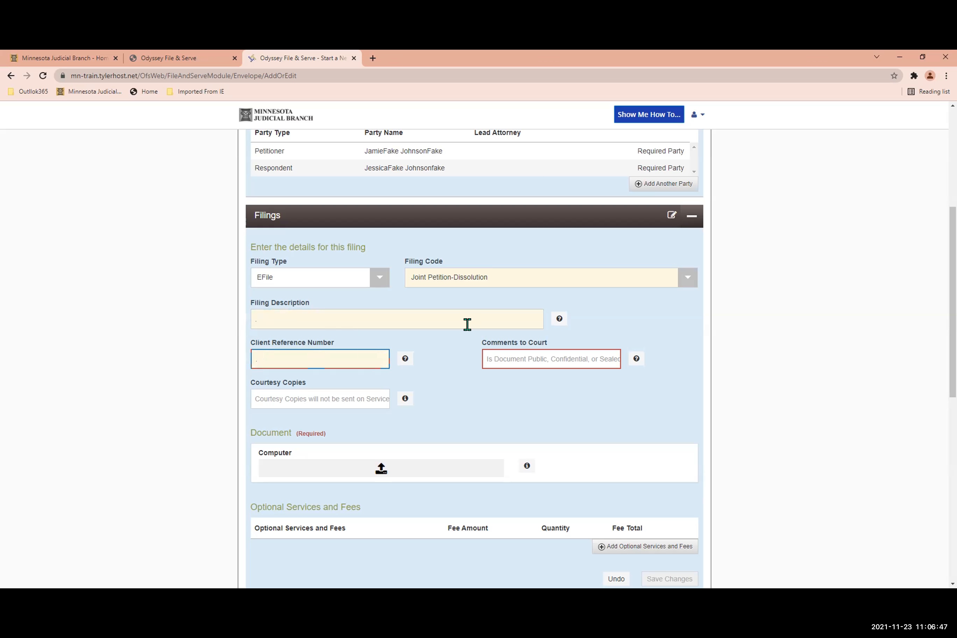
pyautogui.click(507, 356)
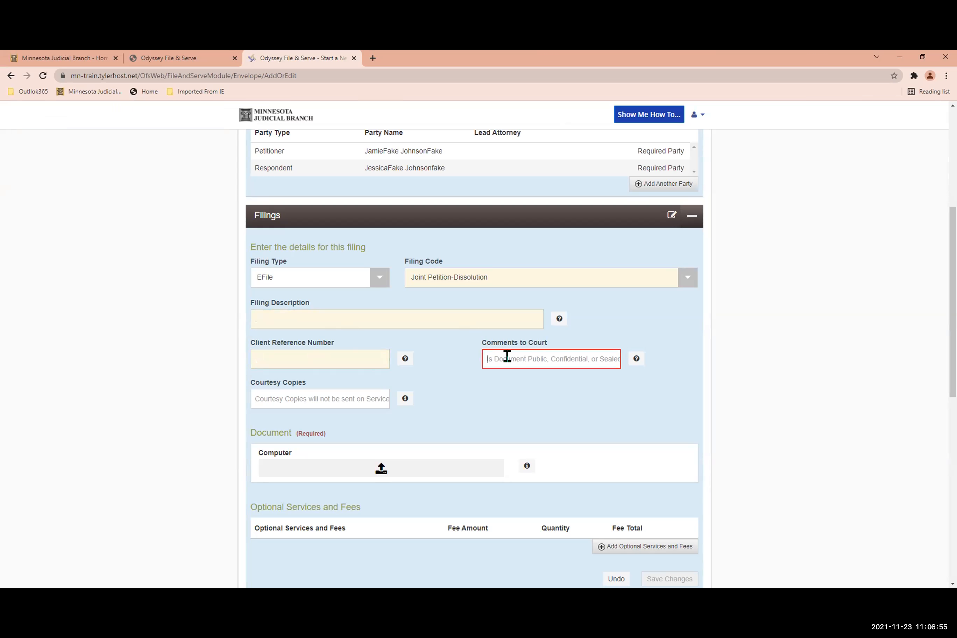
pyautogui.write('Public')
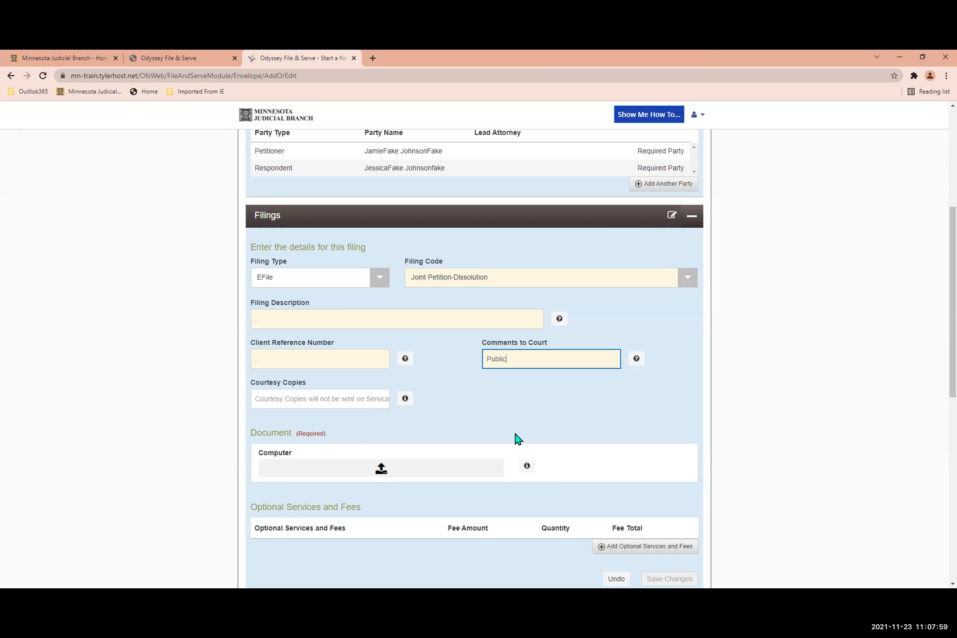
# Attach Fake DIV302_Current.pdf from the eFS2021 folder, inside eFS > 2021 on the user network drive, as the filing's document.
pyautogui.scroll(-1, 419, 449)
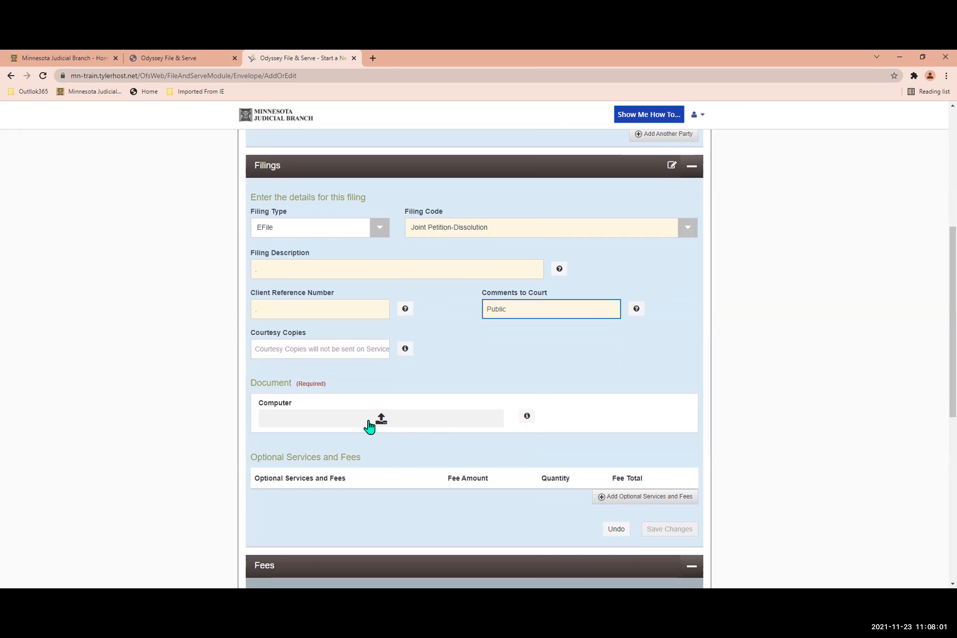
pyautogui.click(377, 426)
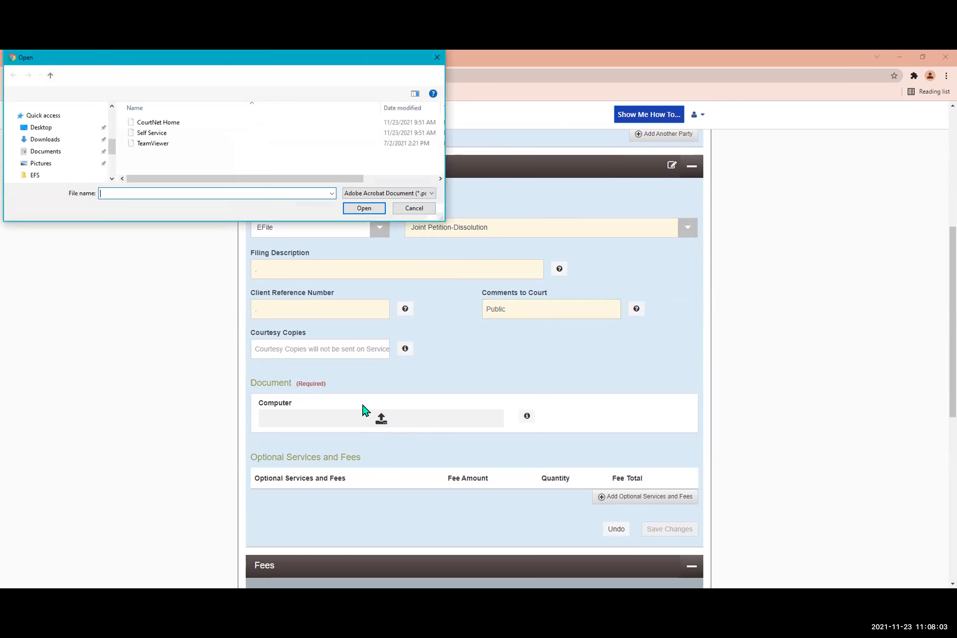
pyautogui.scroll(-4, 82, 160)
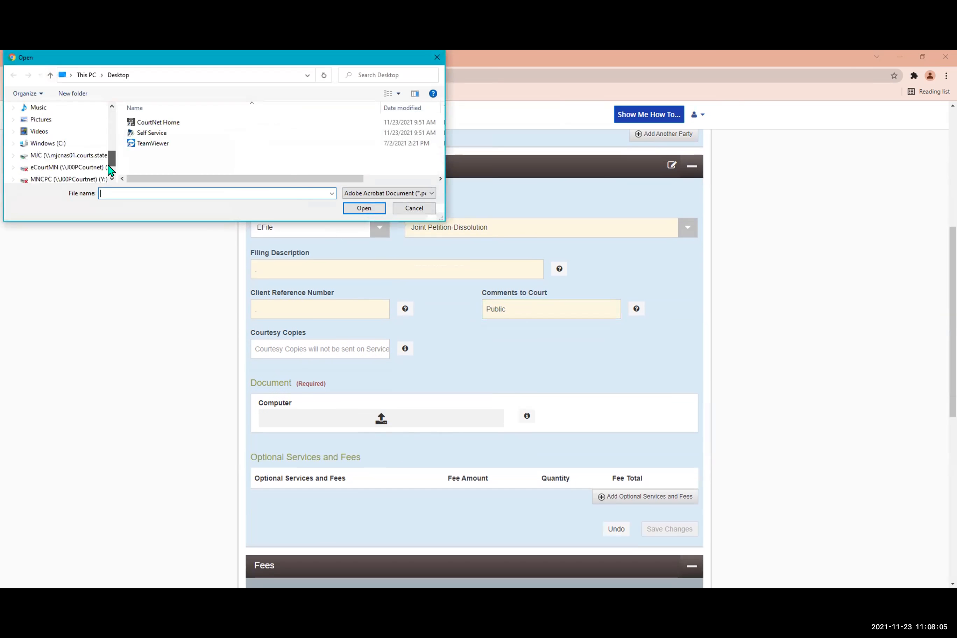
pyautogui.click(80, 157)
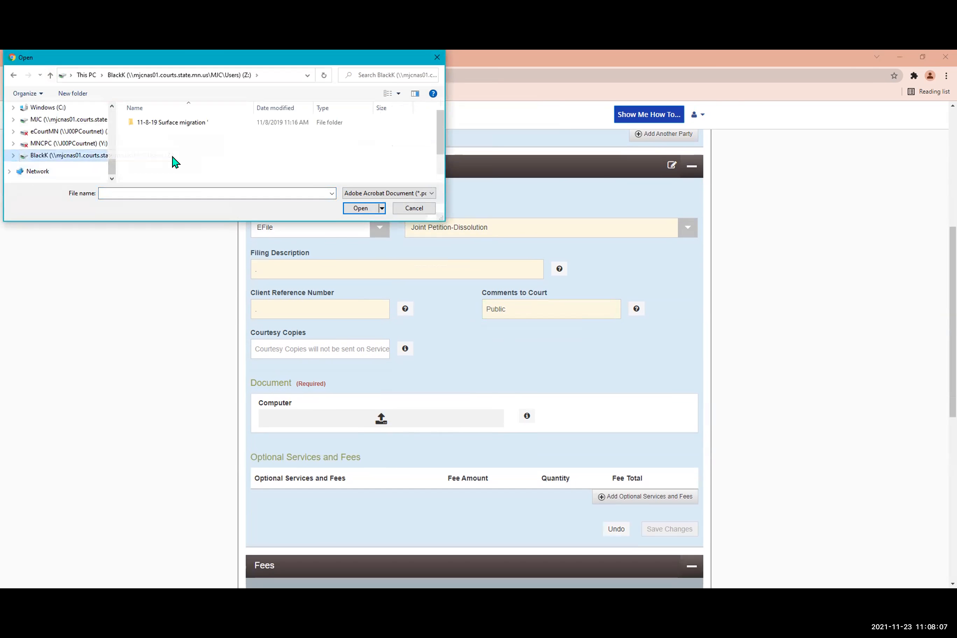
pyautogui.scroll(-3, 175, 160)
pyautogui.scroll(-4, 173, 161)
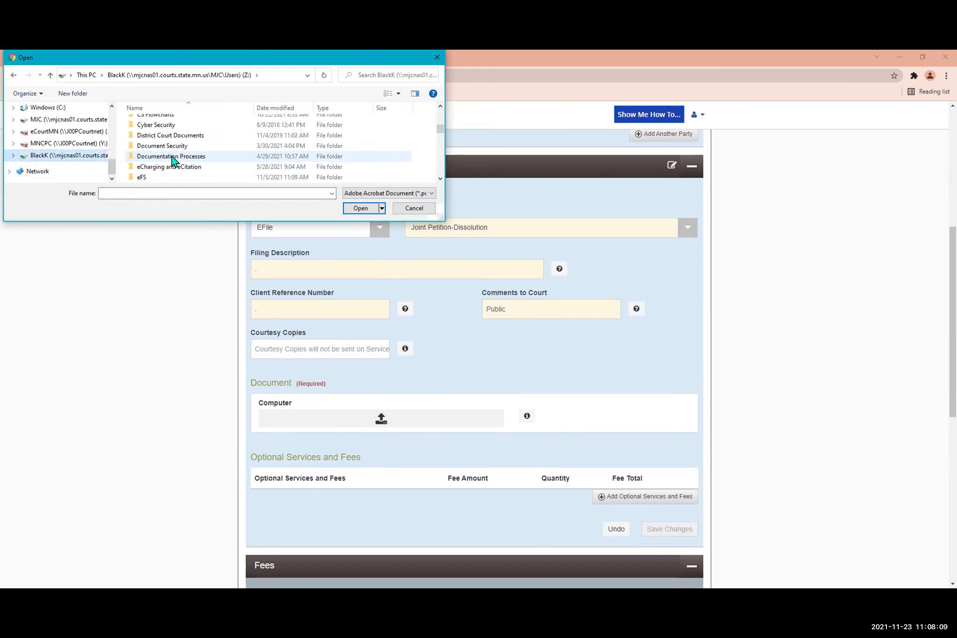
pyautogui.doubleClick(171, 146)
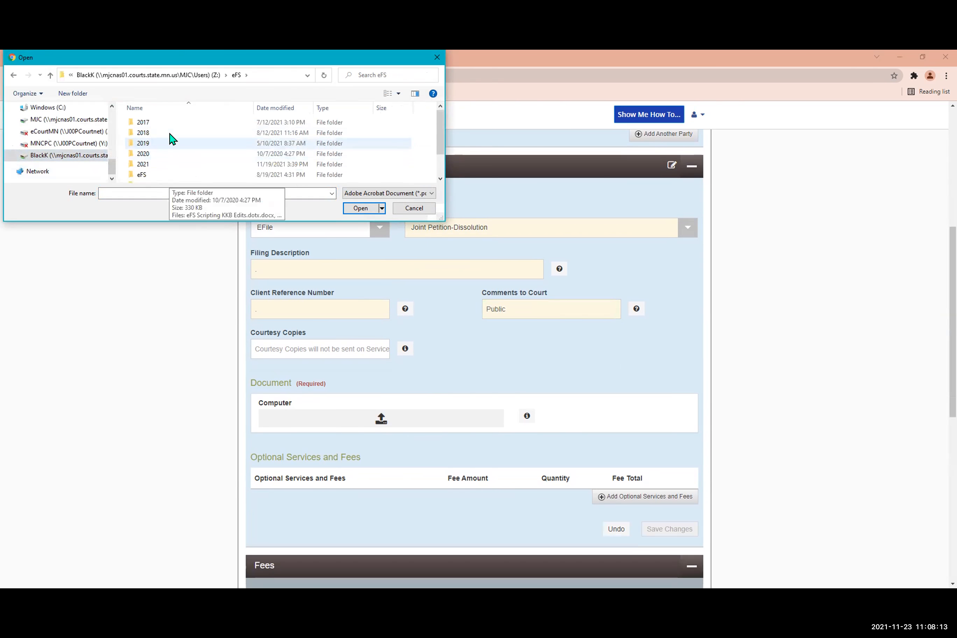
pyautogui.doubleClick(163, 165)
pyautogui.doubleClick(162, 149)
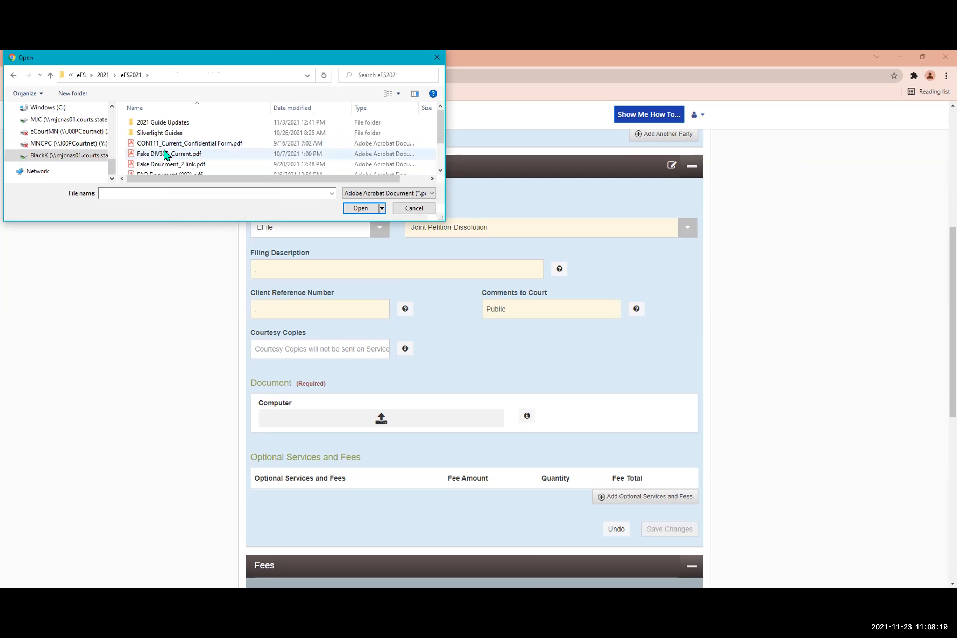
pyautogui.click(164, 153)
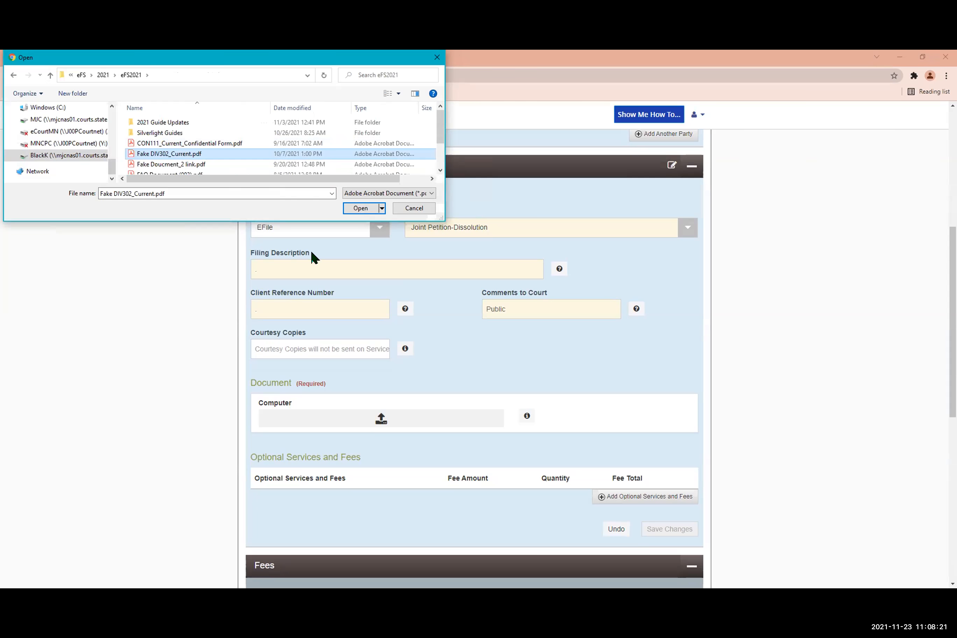
pyautogui.press('Return')
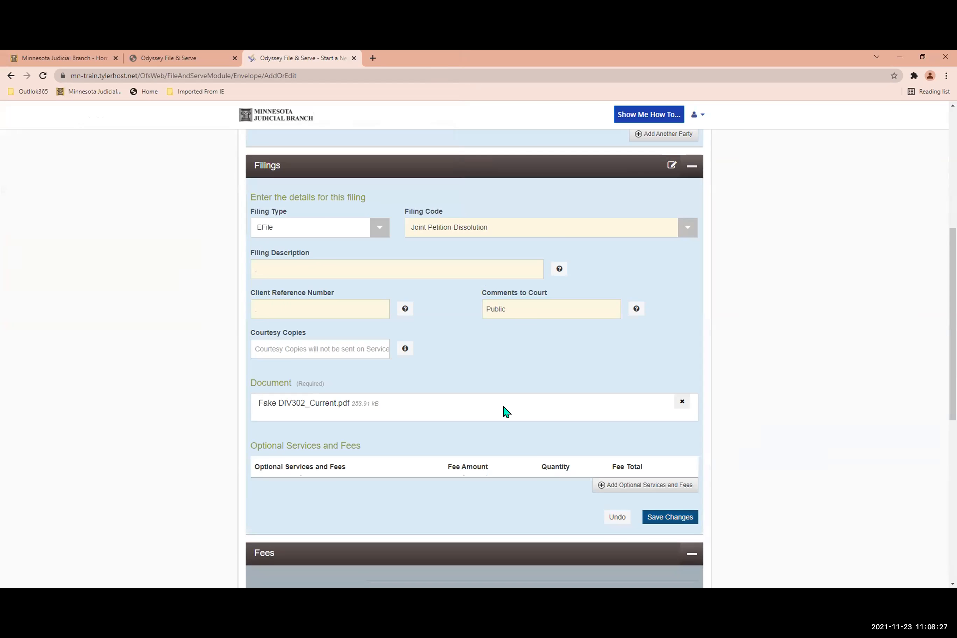
# Add the Annulment/Legal Separation/Child Support Fee as an optional service and save the joint petition filing.
pyautogui.scroll(-1, 575, 482)
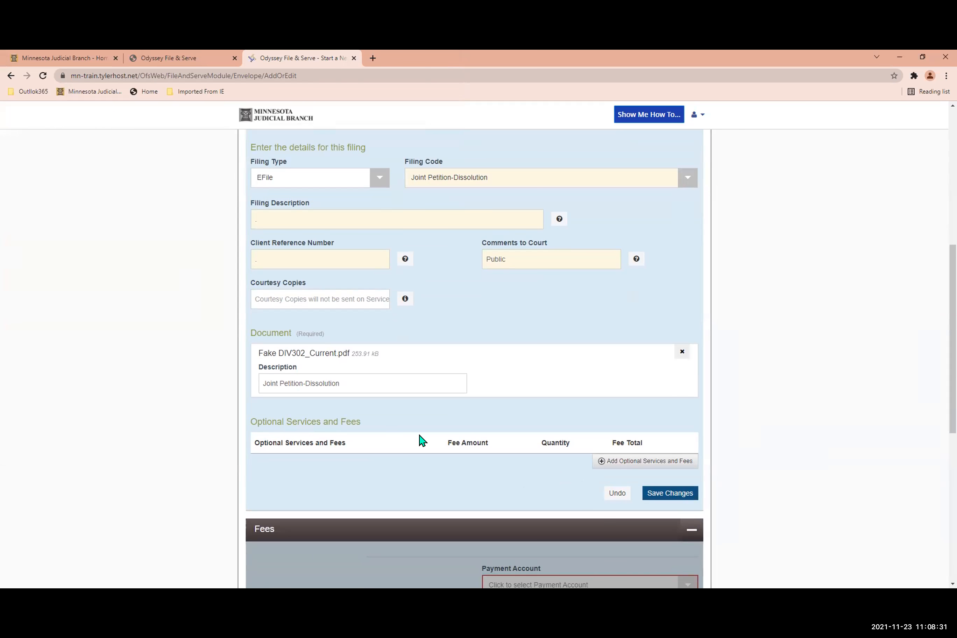
pyautogui.click(600, 461)
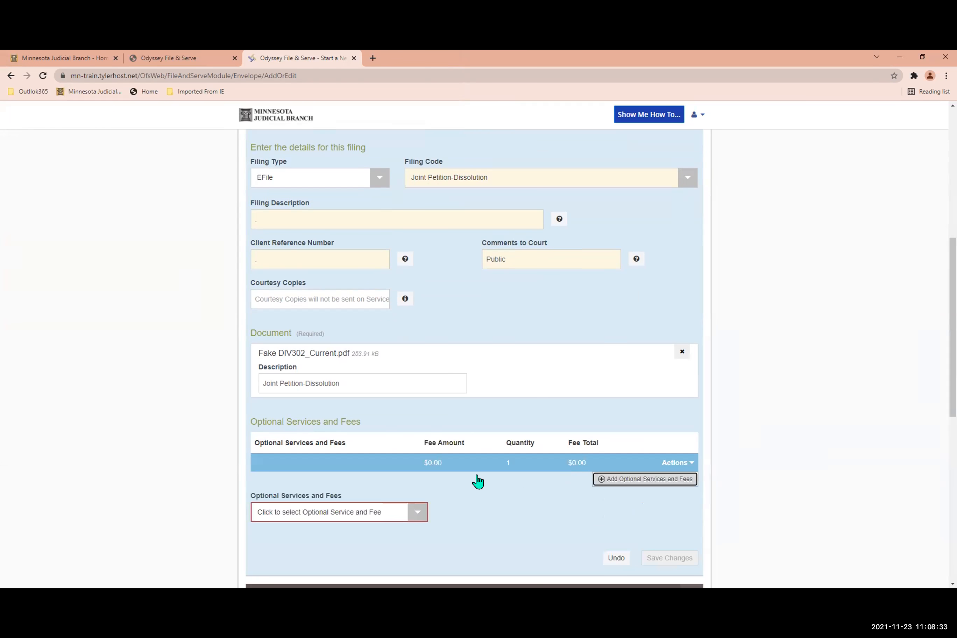
pyautogui.scroll(-1, 395, 510)
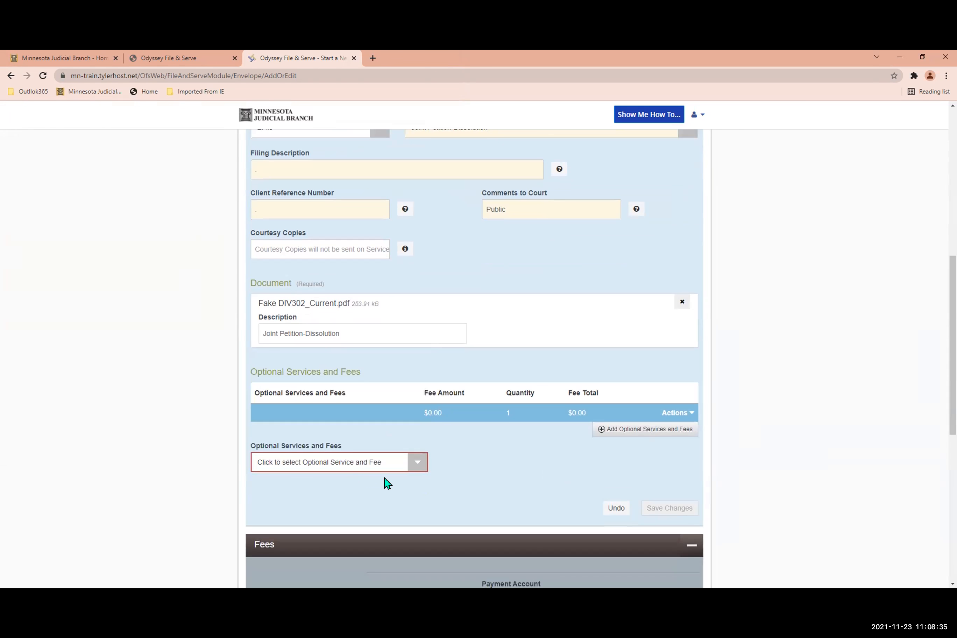
pyautogui.click(418, 463)
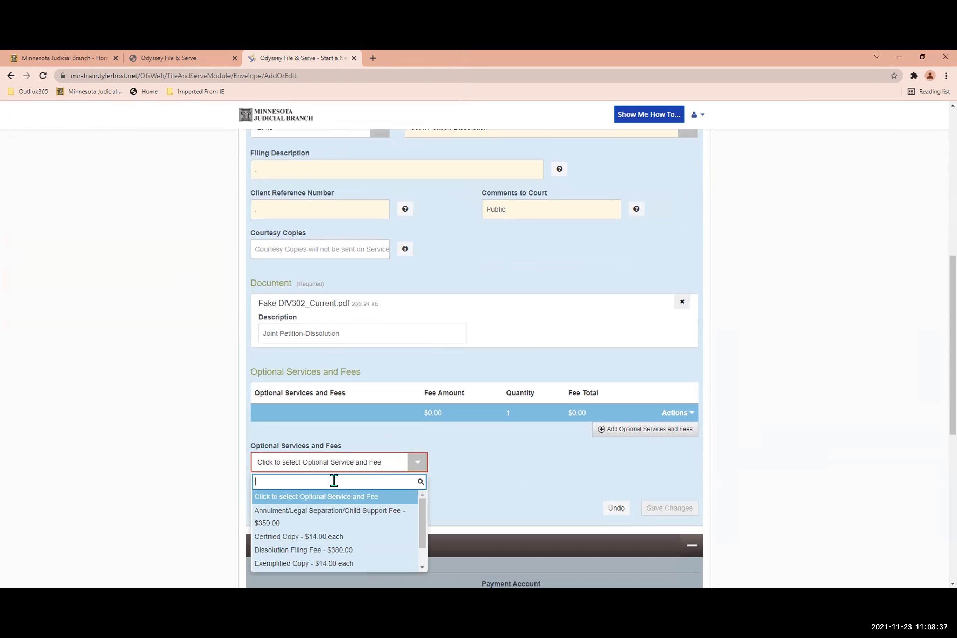
pyautogui.click(331, 521)
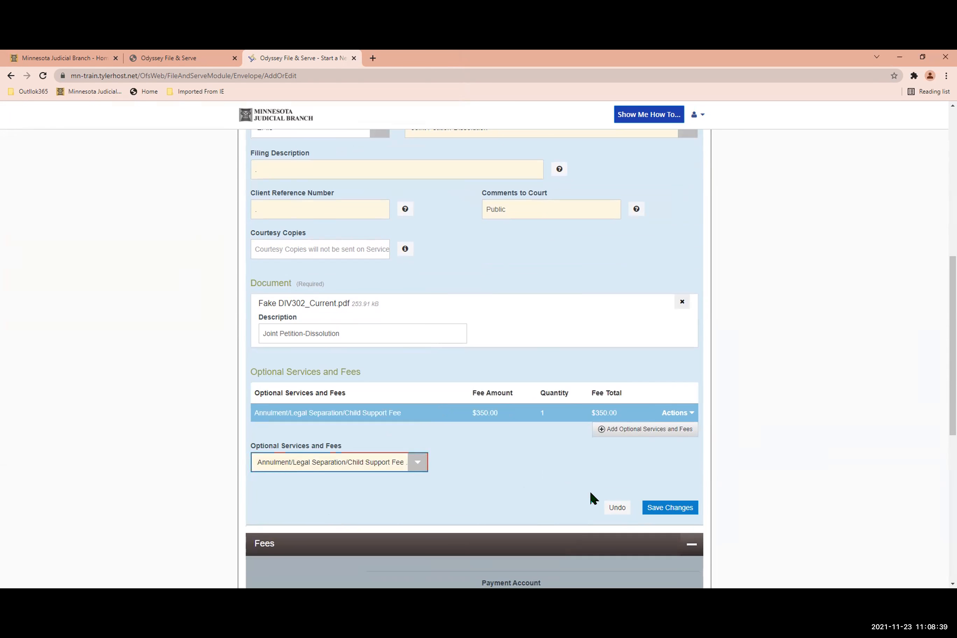
pyautogui.click(663, 514)
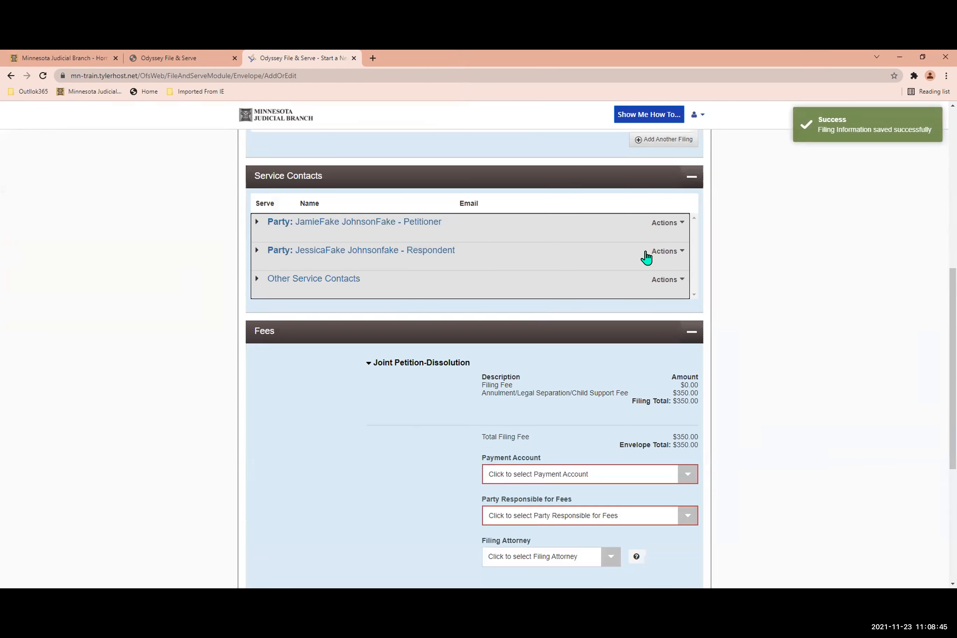
# Add another filing with the filing code Confidential Information Form 11.1 personal information.
pyautogui.scroll(2, 647, 259)
pyautogui.scroll(3, 647, 259)
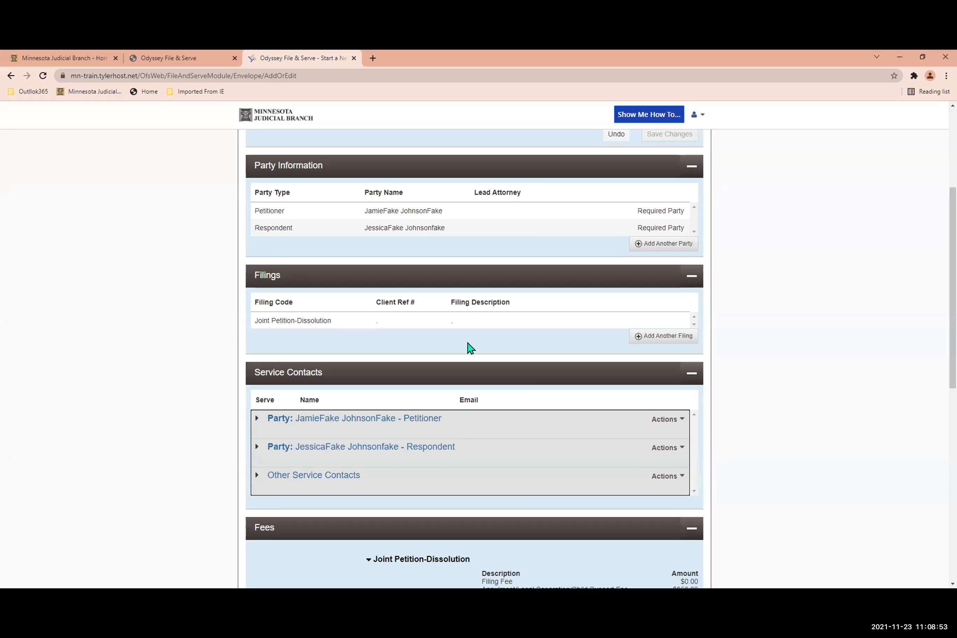
pyautogui.click(648, 337)
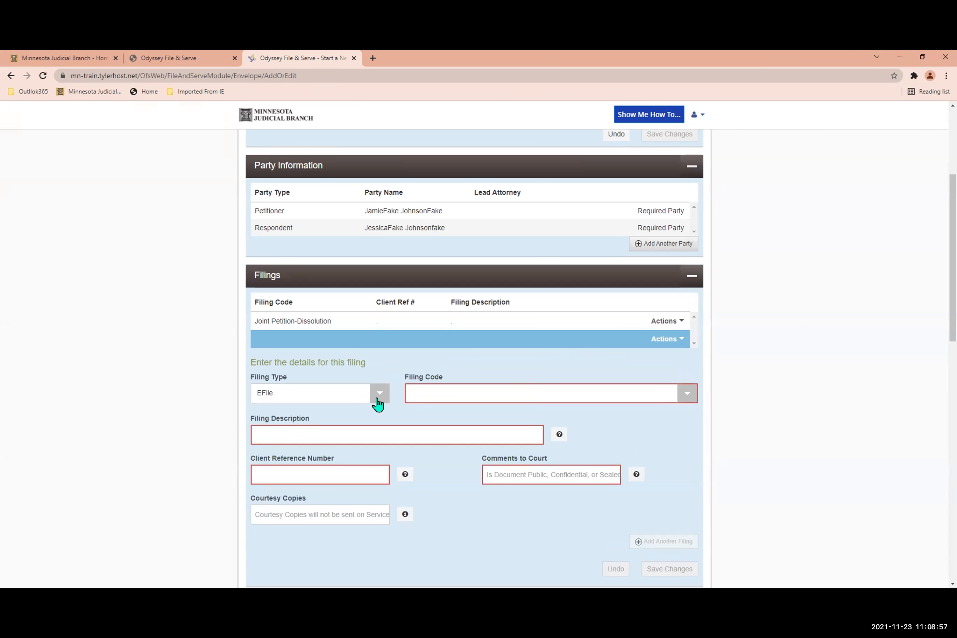
pyautogui.click(527, 398)
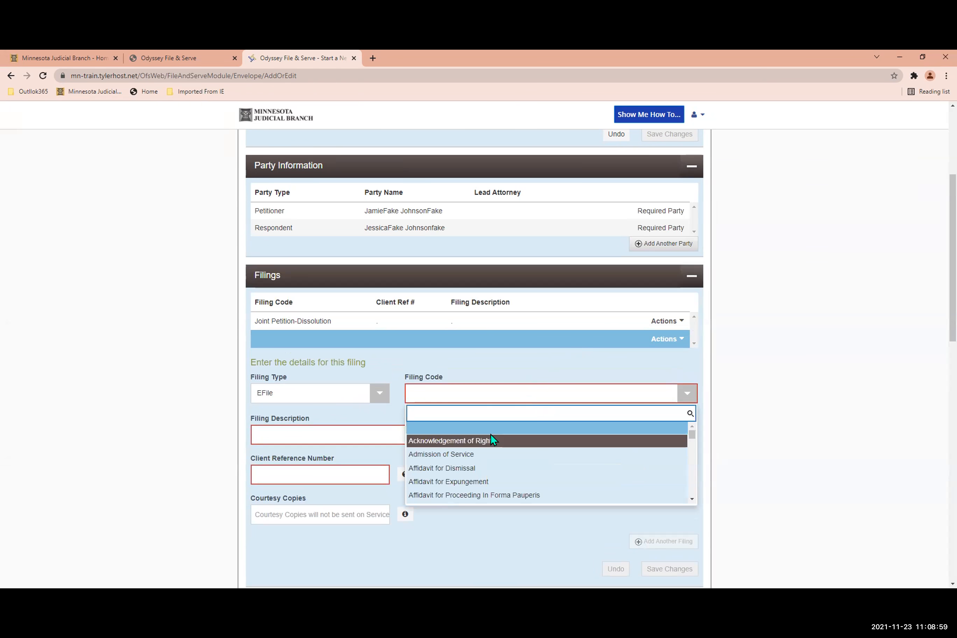
pyautogui.write('conf')
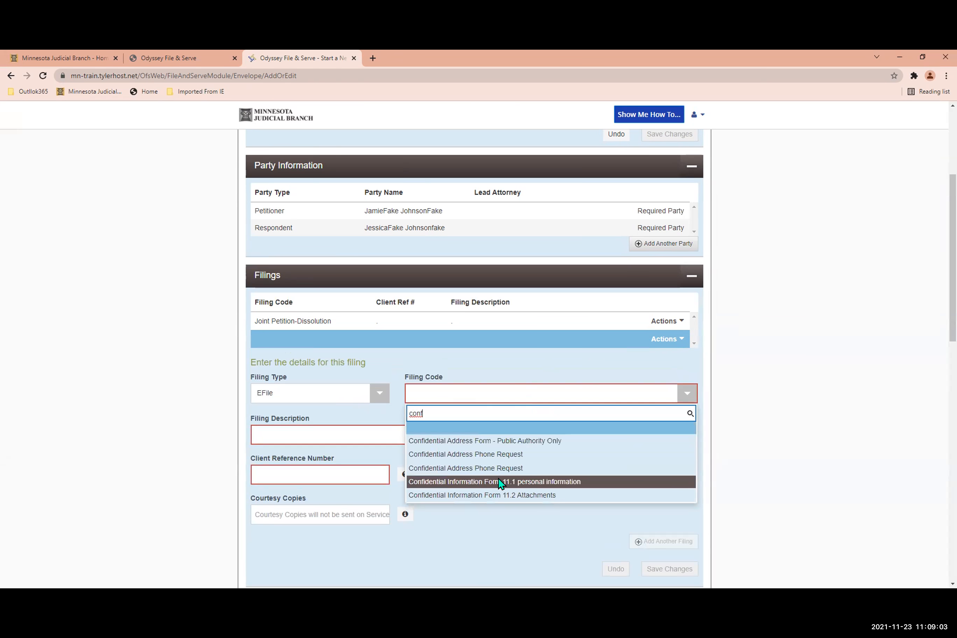
pyautogui.click(500, 482)
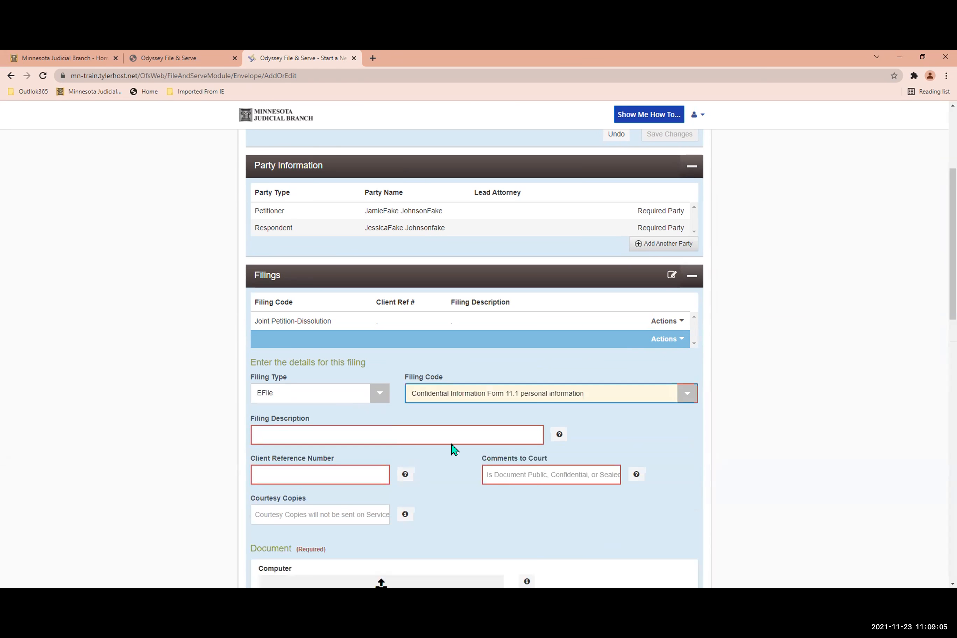
# Enter "." as the second filing's description and client reference number, and "Confidential - Confidential Form 11.2" as its comment to the court.
pyautogui.click(343, 433)
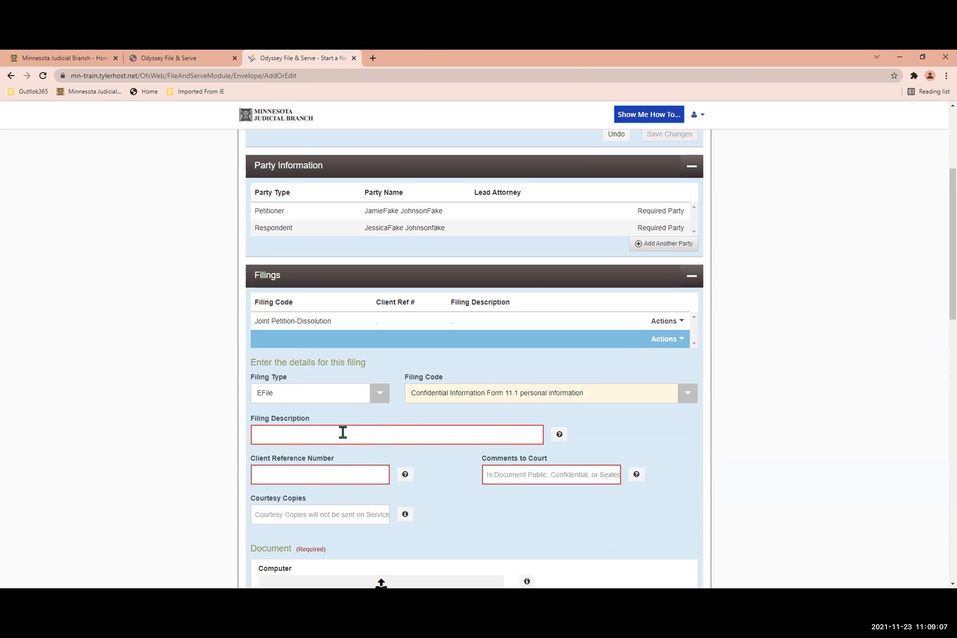
pyautogui.write('.')
pyautogui.click(291, 463)
pyautogui.write('.')
pyautogui.click(565, 471)
pyautogui.write('Confidential - C')
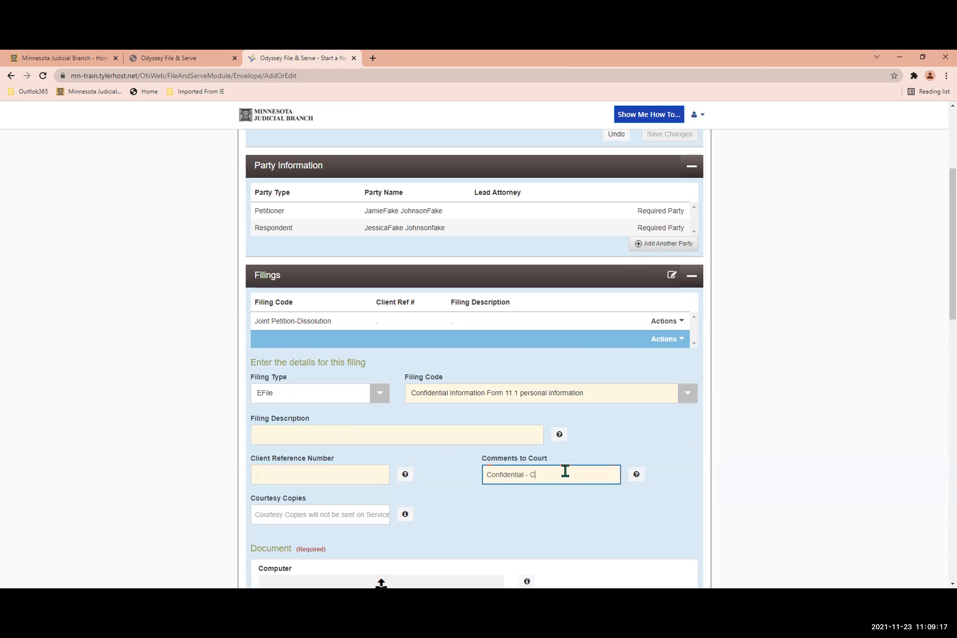
pyautogui.write('onfidential Form 11.2')
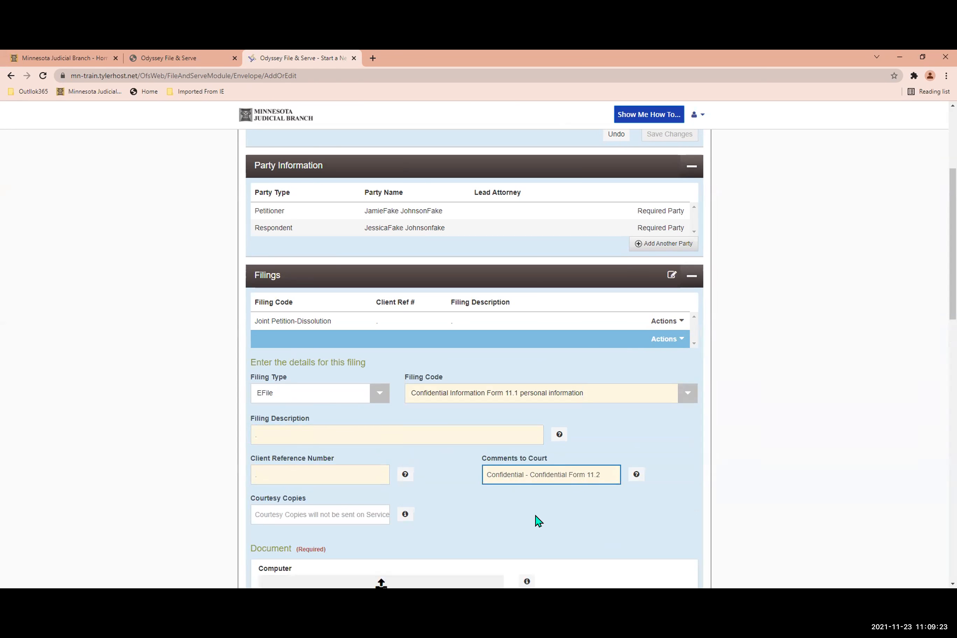
pyautogui.scroll(-1, 515, 516)
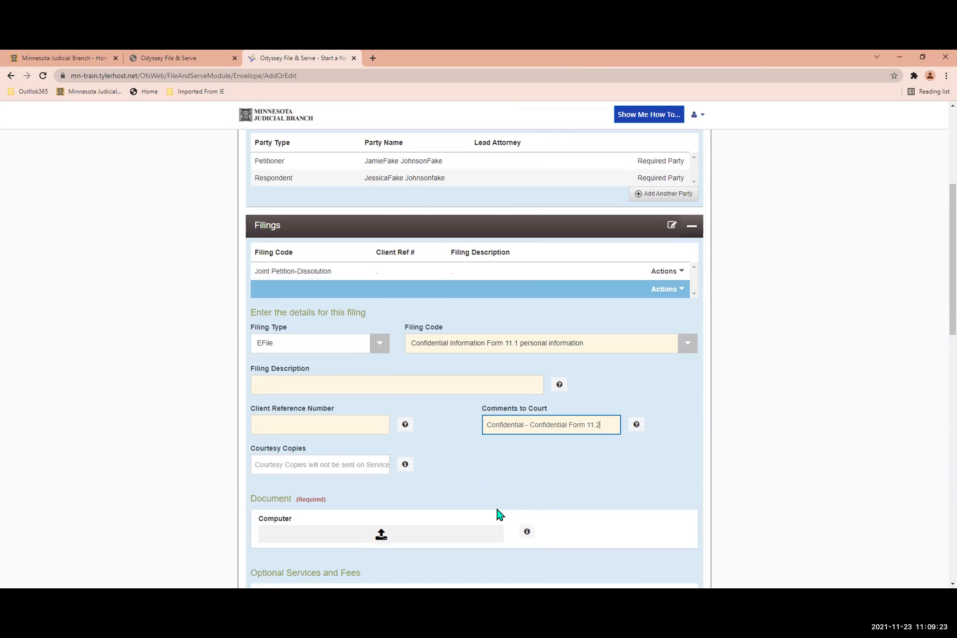
# Attach CON111_Current_Confidential Form.pdf from the eFS2021 folder as the second filing's document and save the filing.
pyautogui.scroll(-1, 453, 512)
pyautogui.click(386, 489)
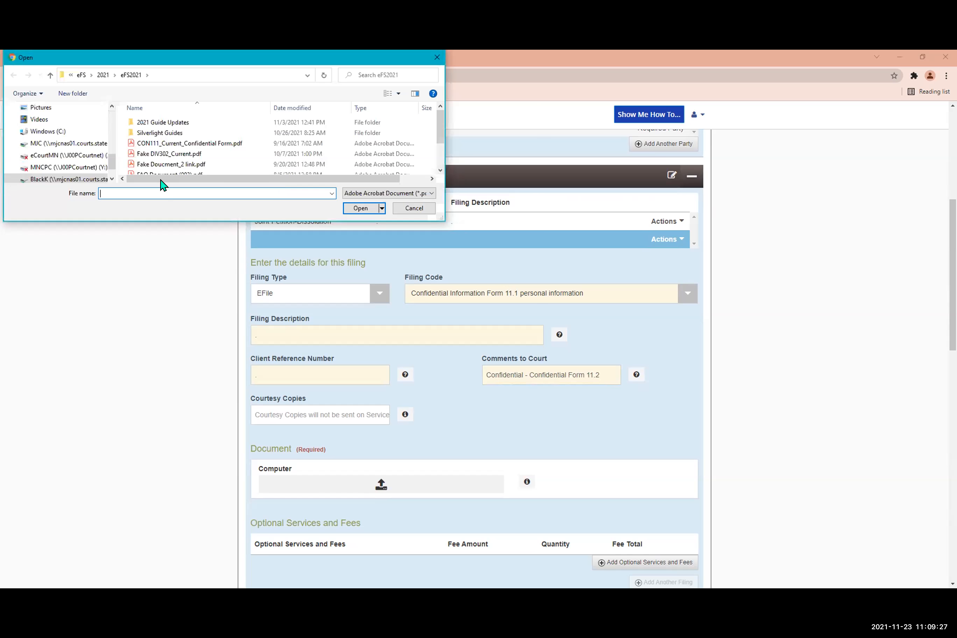
pyautogui.click(181, 144)
pyautogui.press('Return')
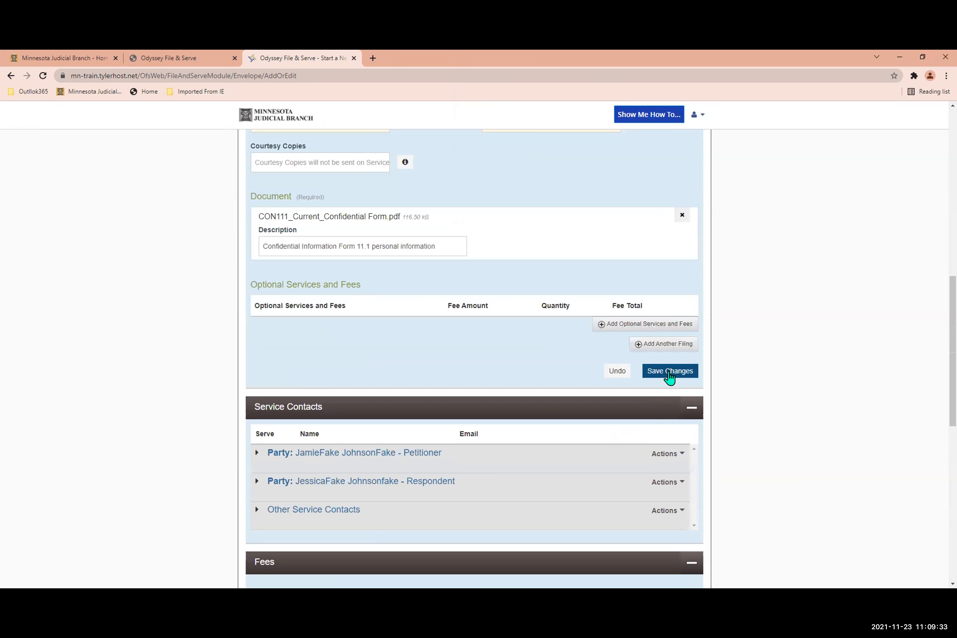
pyautogui.click(670, 373)
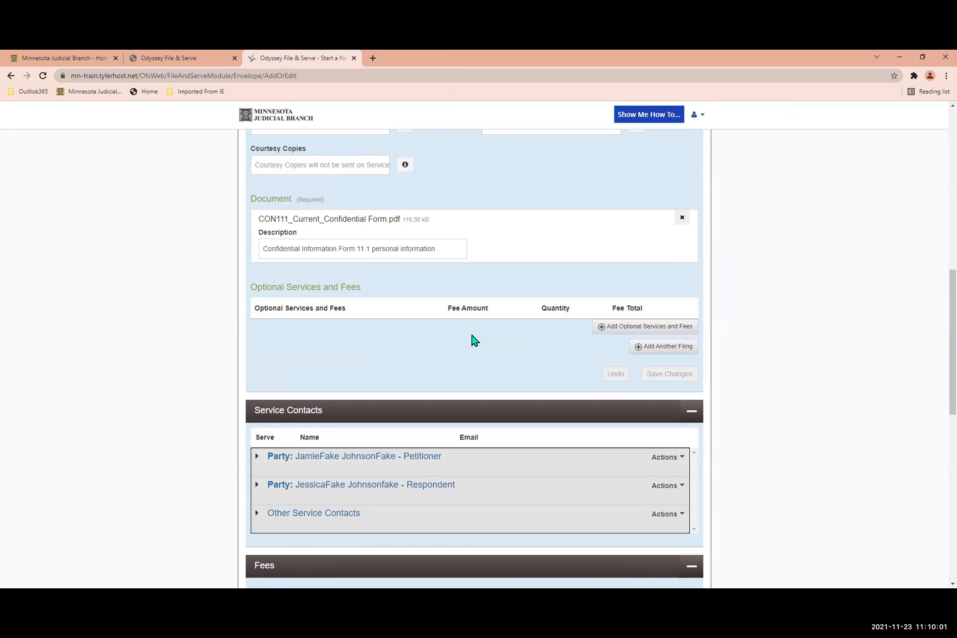
# Add the second listed contact from the firm service contacts as a service contact for the petitioner.
pyautogui.scroll(-1, 470, 340)
pyautogui.scroll(1, 470, 340)
pyautogui.scroll(-1, 420, 330)
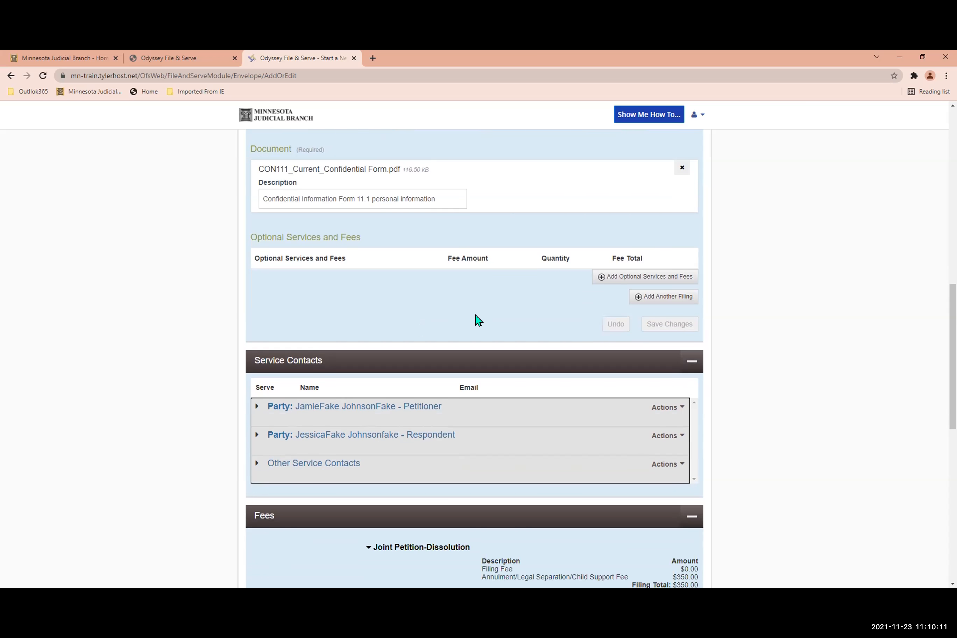
pyautogui.scroll(-2, 474, 319)
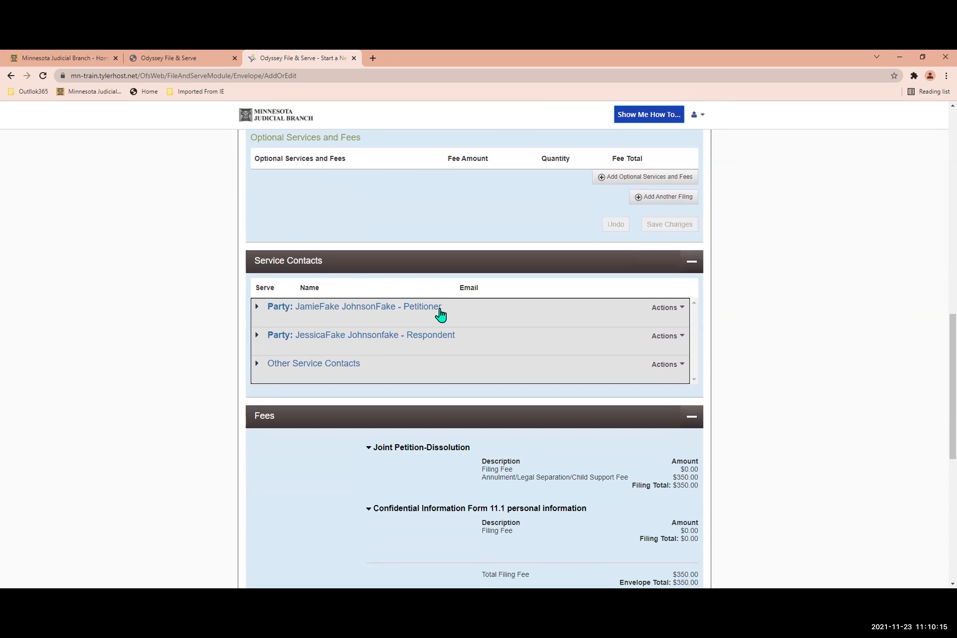
pyautogui.click(440, 312)
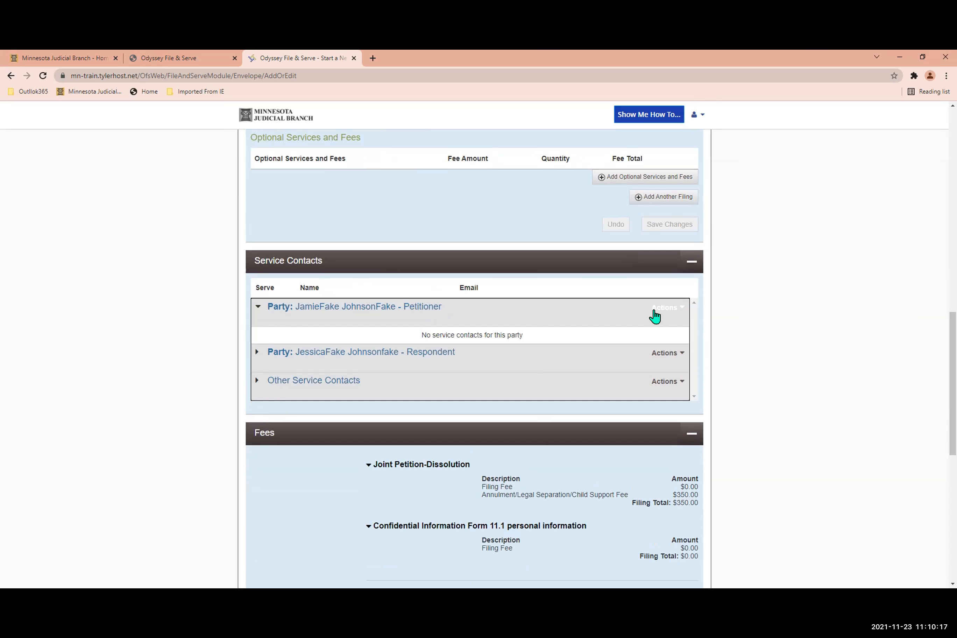
pyautogui.click(656, 312)
pyautogui.click(670, 337)
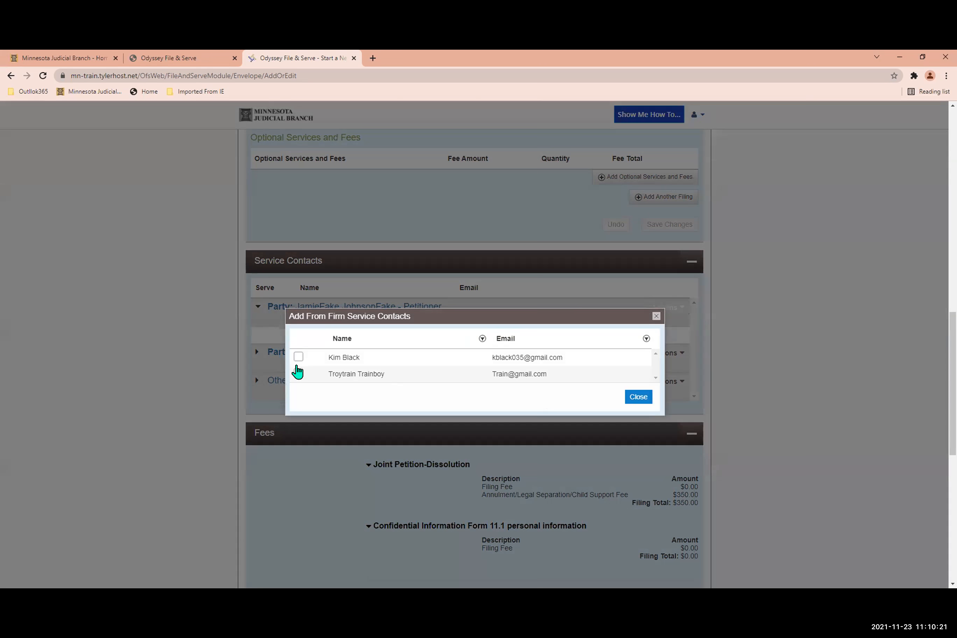
pyautogui.click(298, 374)
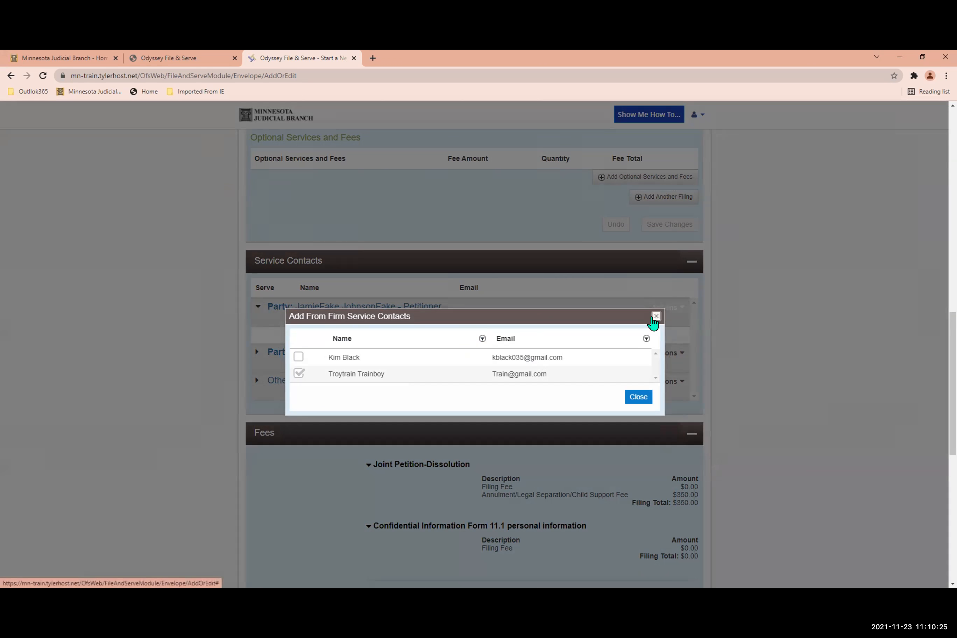
pyautogui.click(656, 316)
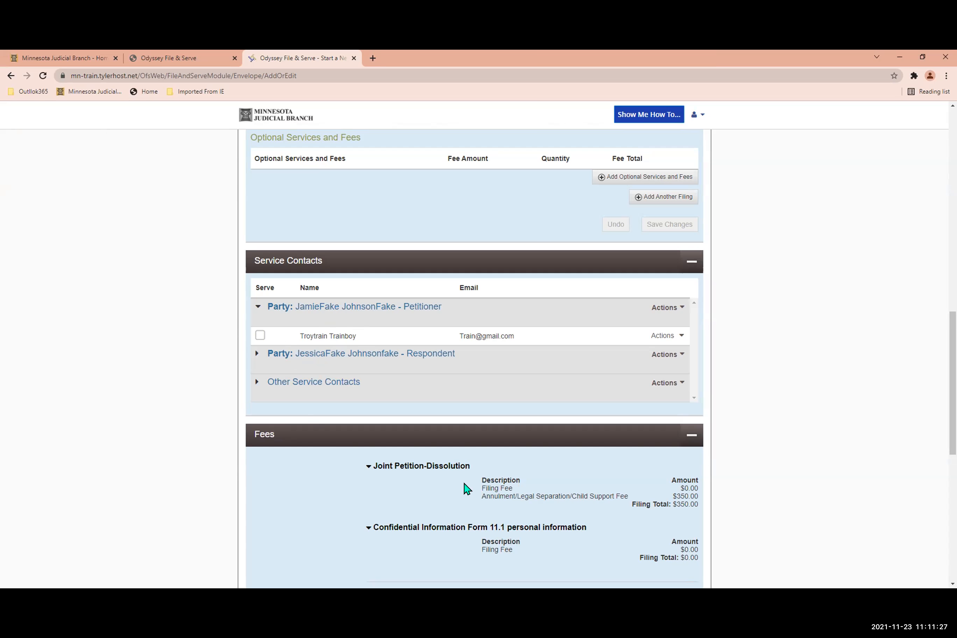
# Set the envelope's payment account to Waiver Test and save the fee changes.
pyautogui.scroll(-6, 466, 487)
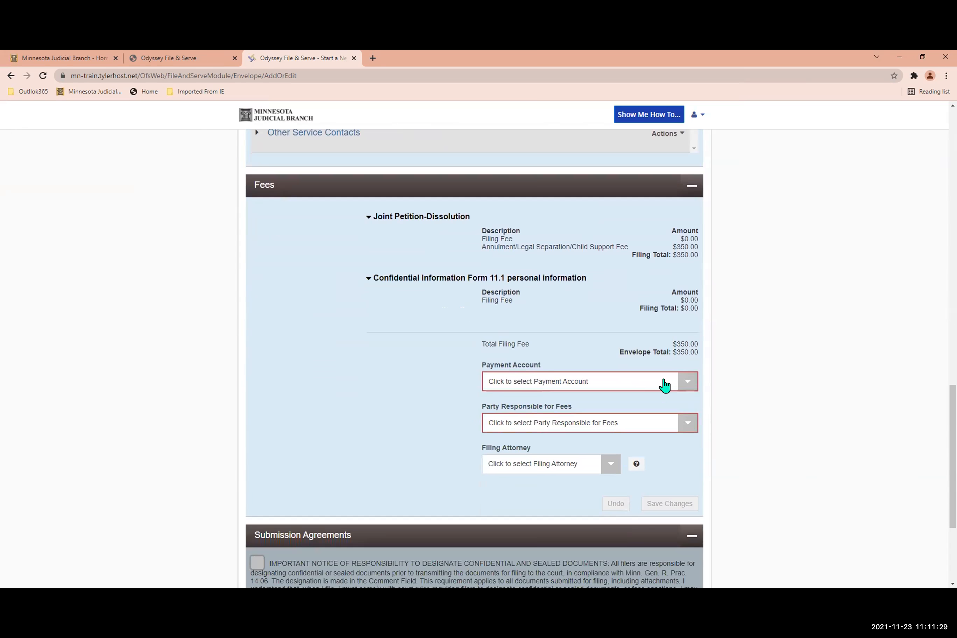
pyautogui.click(687, 386)
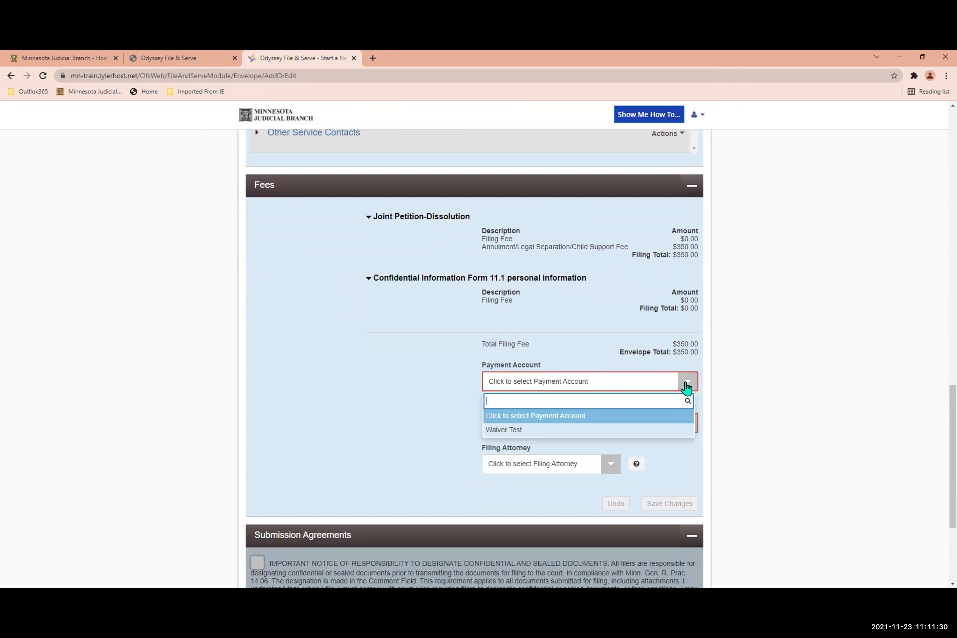
pyautogui.click(590, 428)
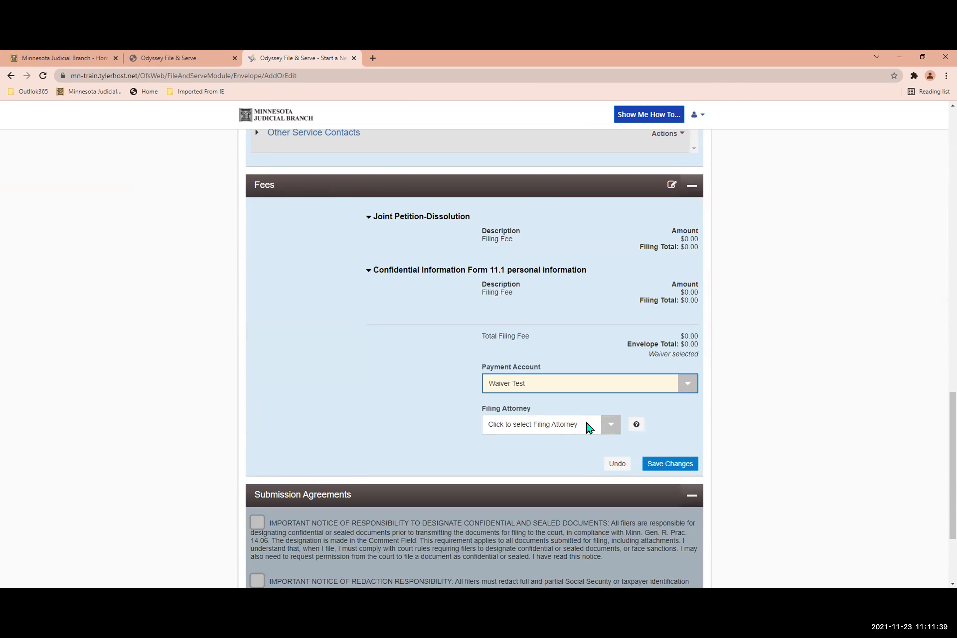
pyautogui.click(659, 463)
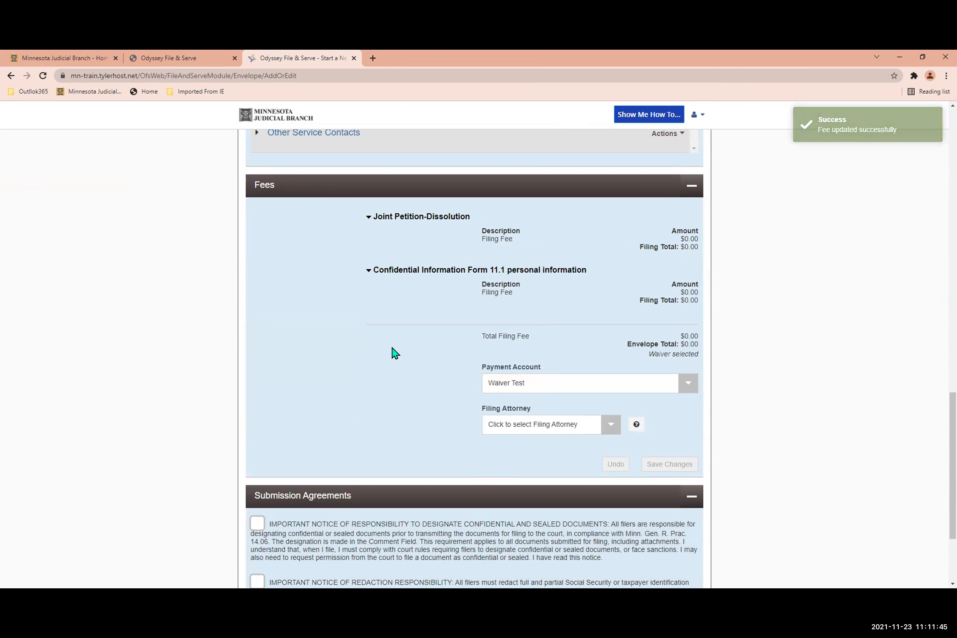
# Accept the confidential-document and redaction responsibility notices and open the envelope summary.
pyautogui.scroll(-3, 379, 354)
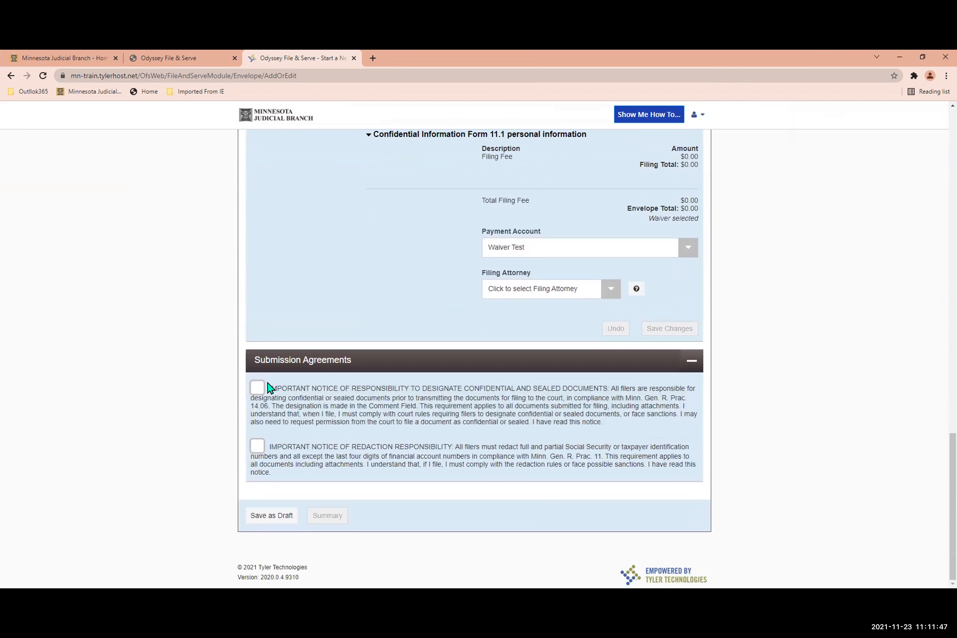
pyautogui.click(254, 391)
pyautogui.click(253, 451)
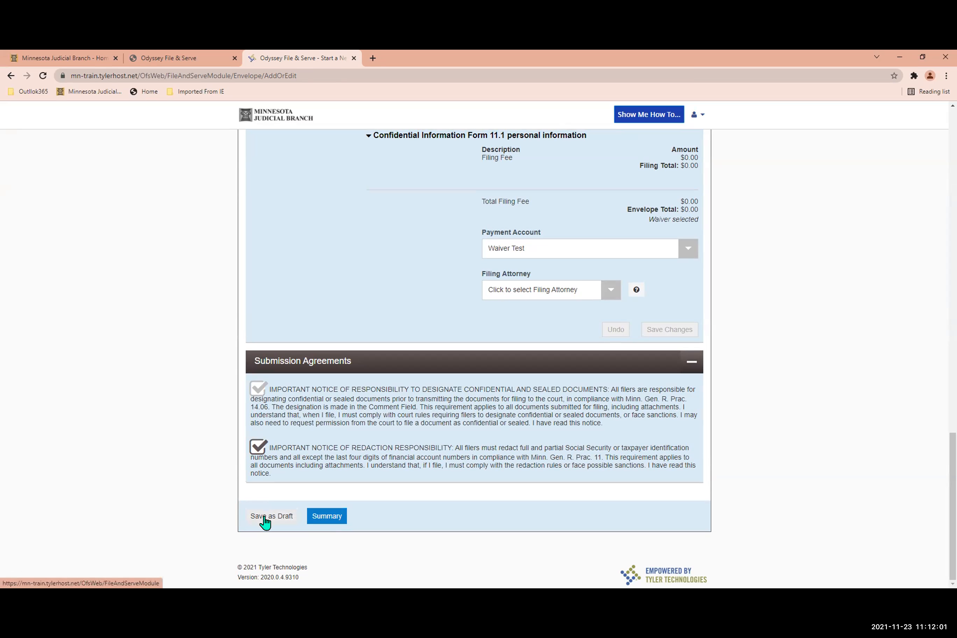
pyautogui.click(327, 517)
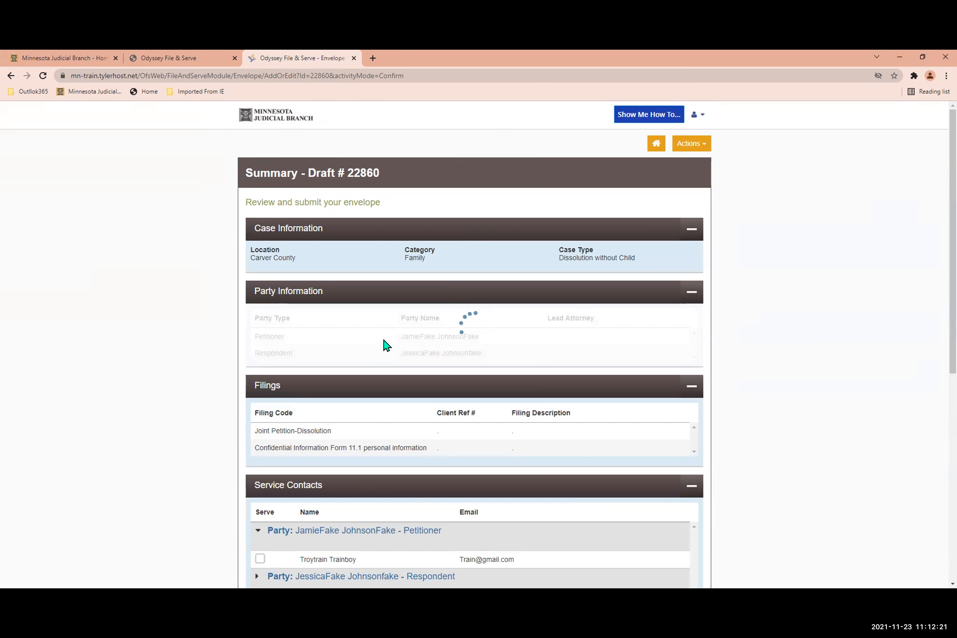
# Review the case, party, filing and service contact sections of the draft summary and collapse the party information.
pyautogui.scroll(-1, 385, 345)
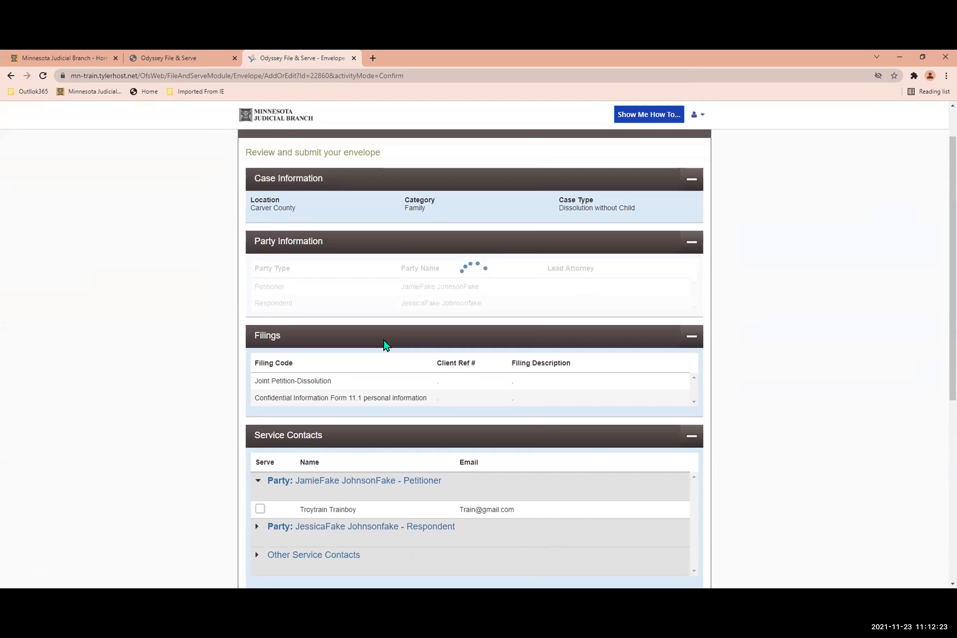
pyautogui.scroll(-1, 383, 346)
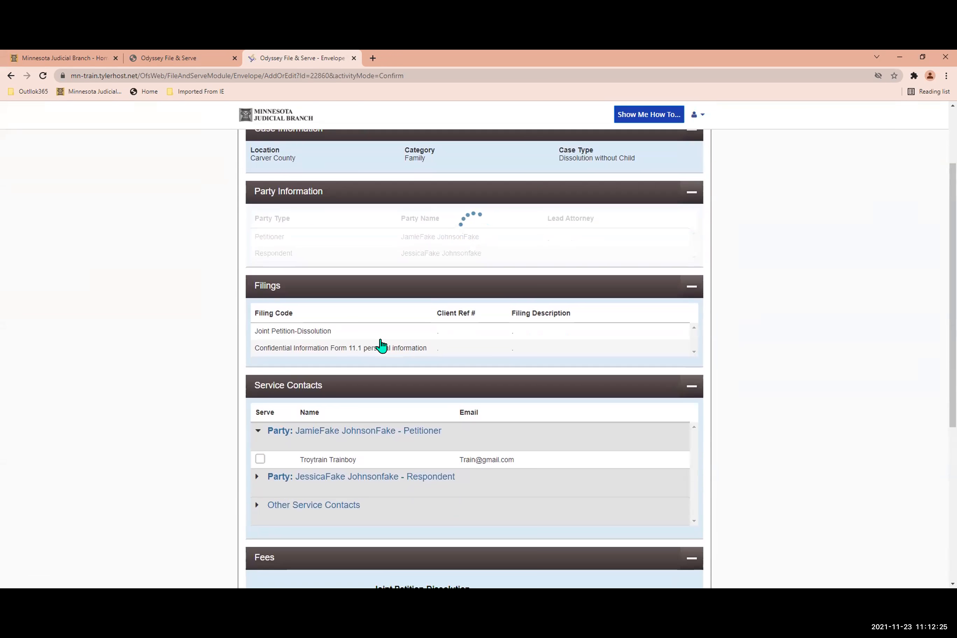
pyautogui.scroll(-1, 381, 346)
pyautogui.scroll(-3, 382, 346)
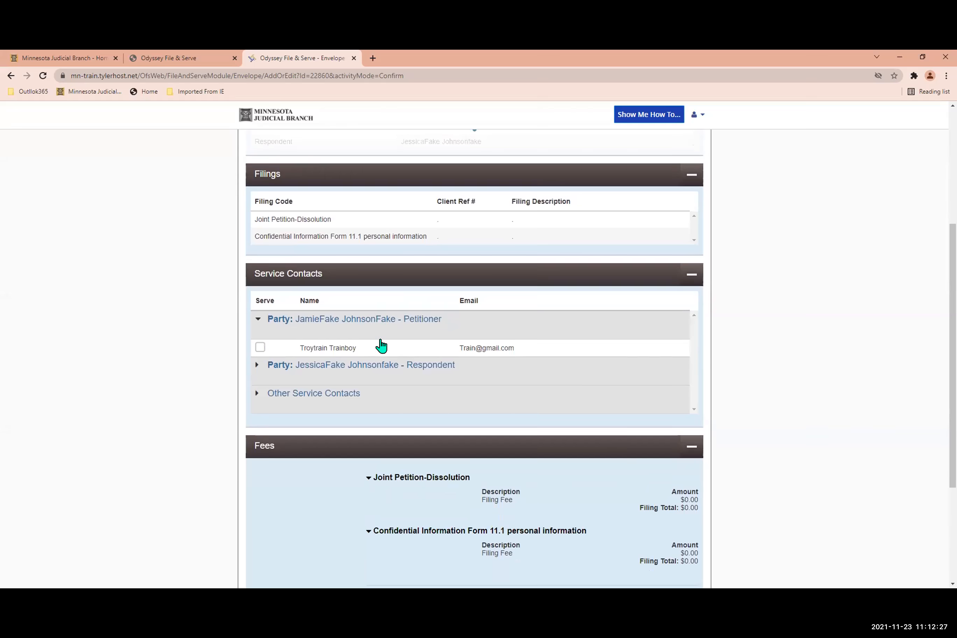
pyautogui.scroll(3, 384, 344)
pyautogui.scroll(2, 385, 345)
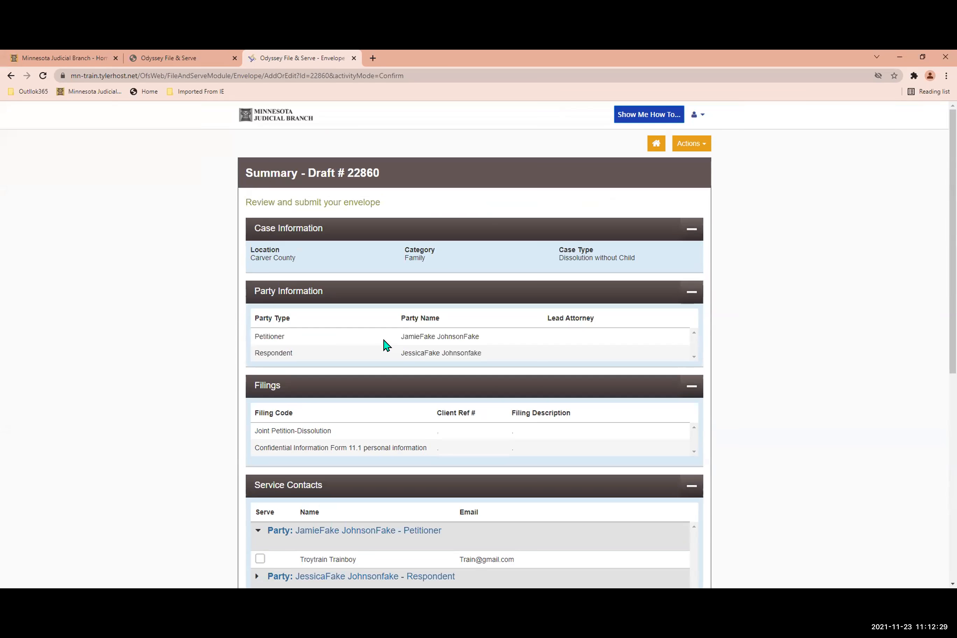
pyautogui.scroll(-1, 386, 345)
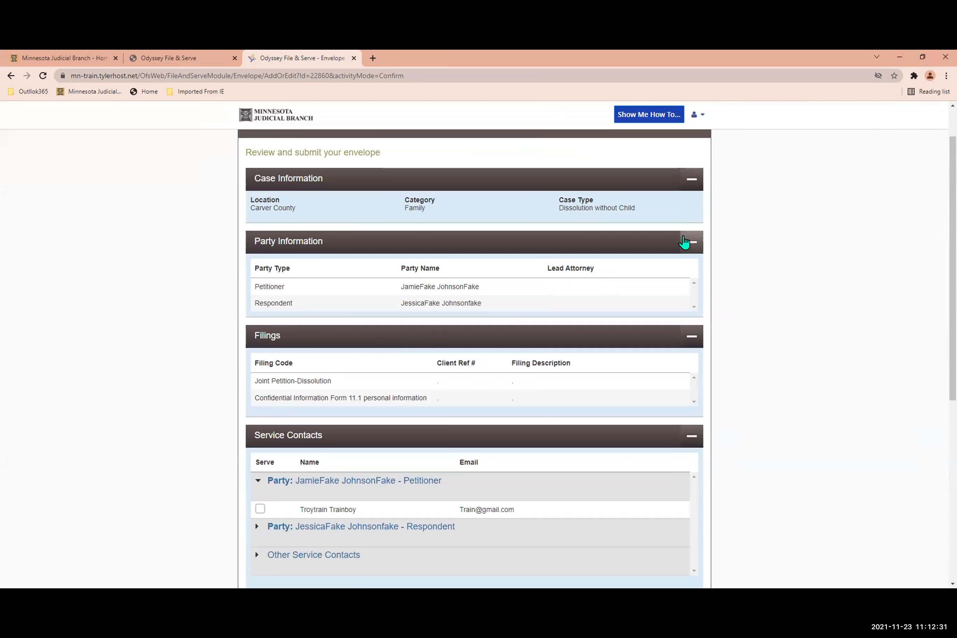
pyautogui.click(686, 244)
pyautogui.click(686, 246)
pyautogui.click(686, 248)
pyautogui.click(685, 248)
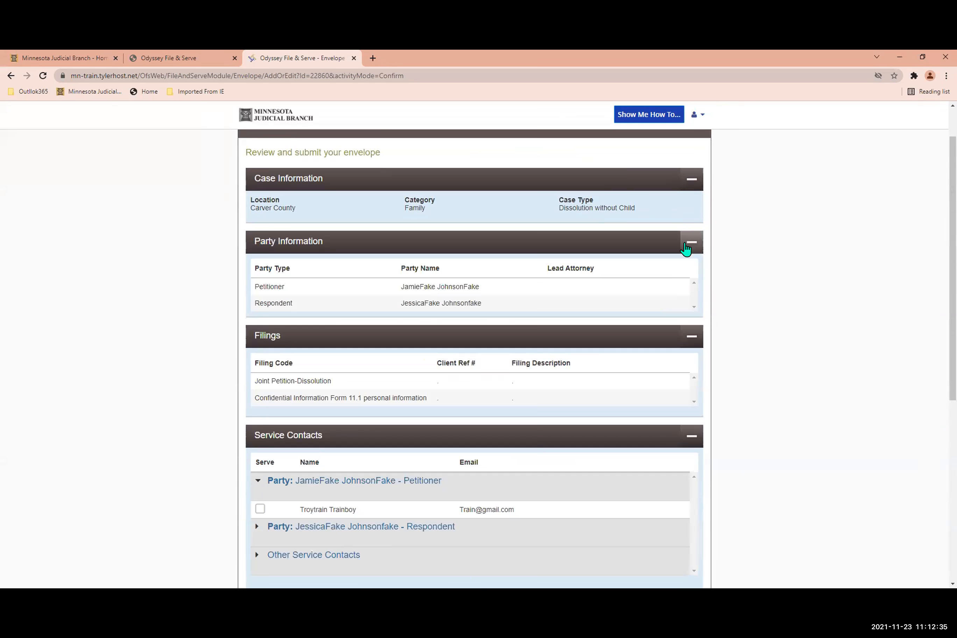
pyautogui.click(686, 249)
pyautogui.click(686, 249)
pyautogui.click(685, 250)
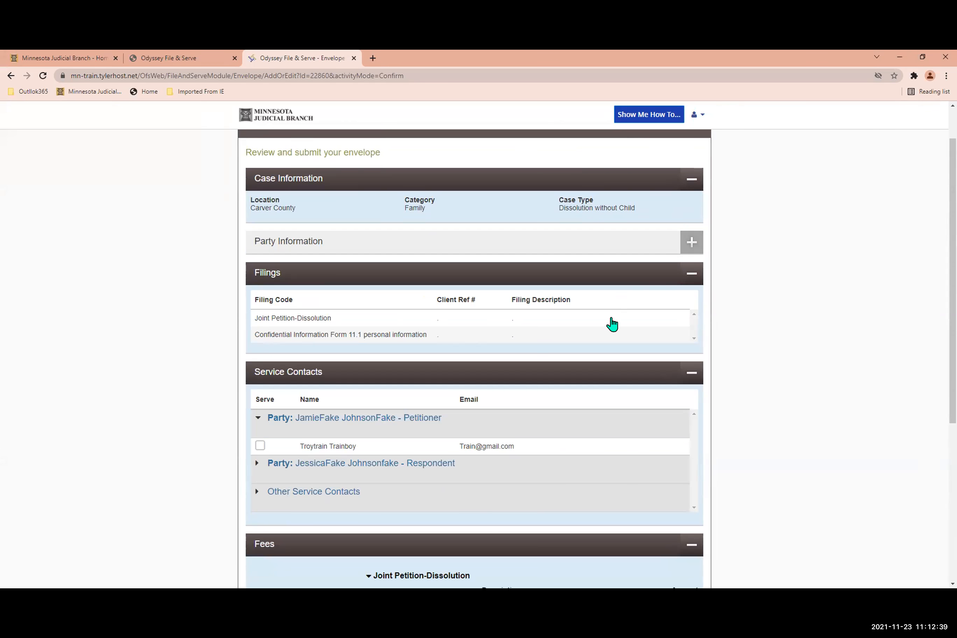
# Examine the Joint Petition-Dissolution filing's details, document and optional fees, plus the envelope's fees, in the summary.
pyautogui.click(614, 319)
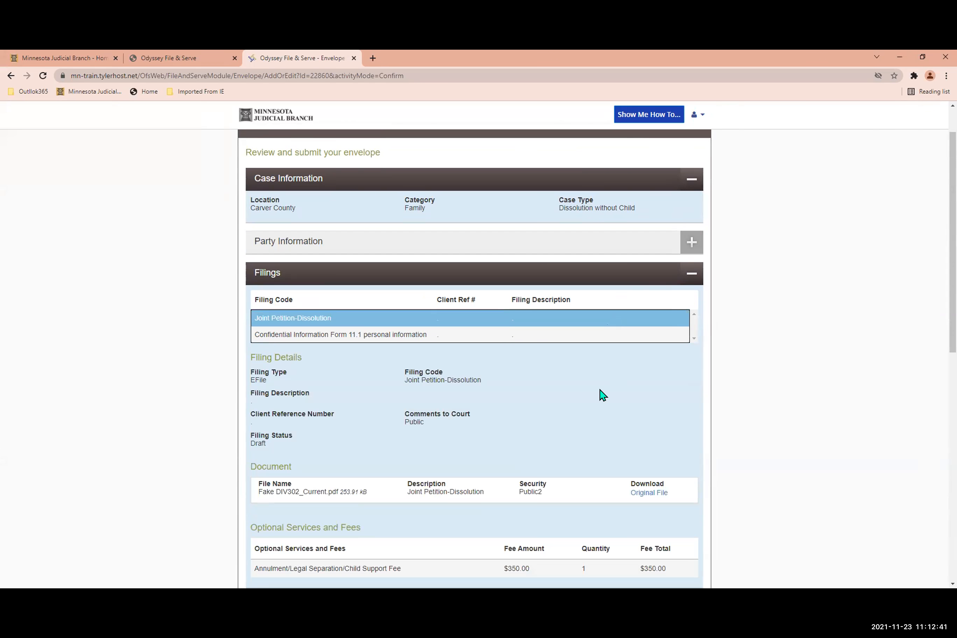
pyautogui.scroll(-2, 601, 394)
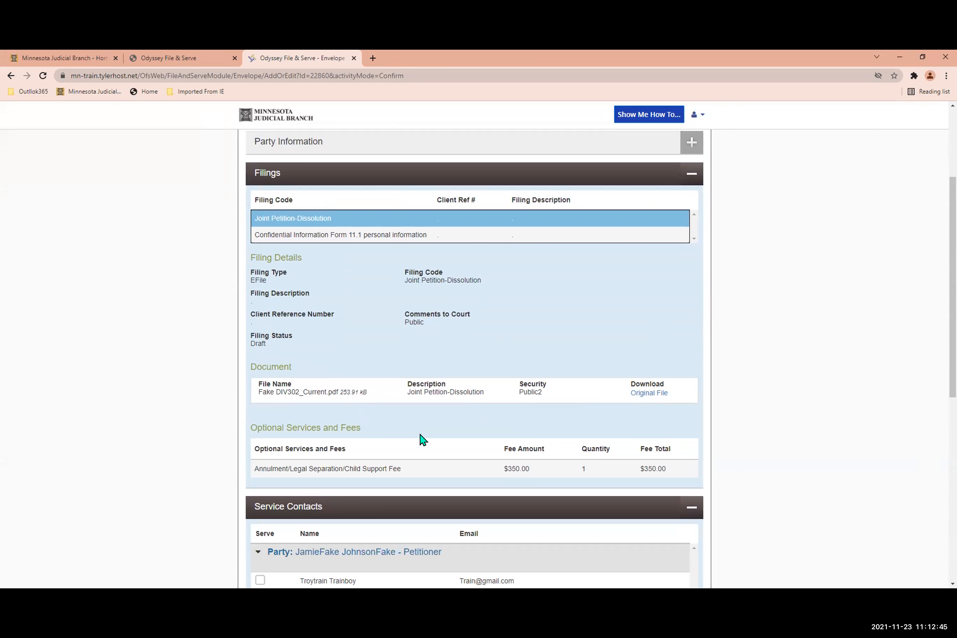
pyautogui.scroll(-3, 422, 440)
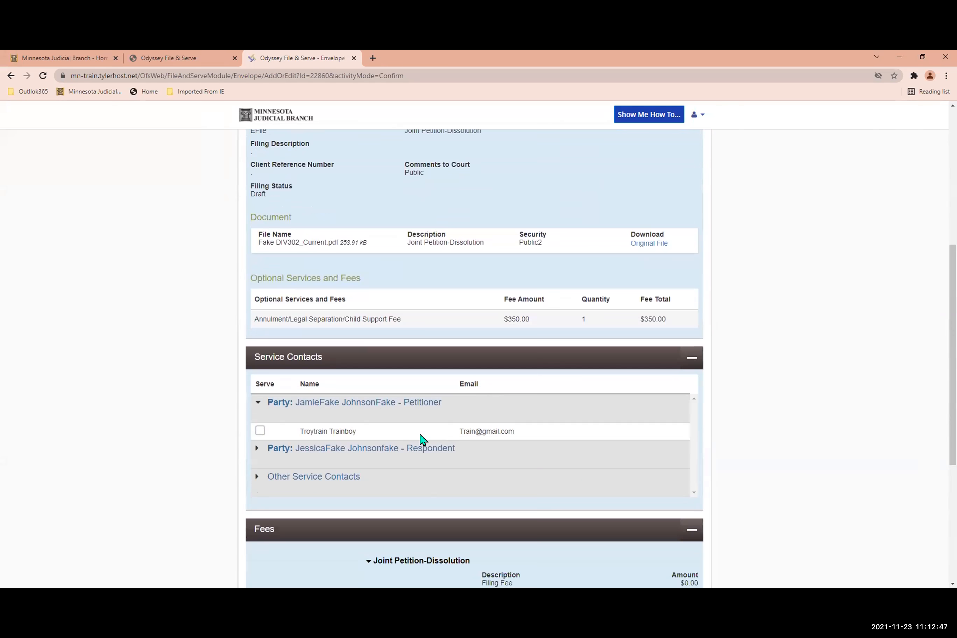
pyautogui.scroll(-5, 422, 439)
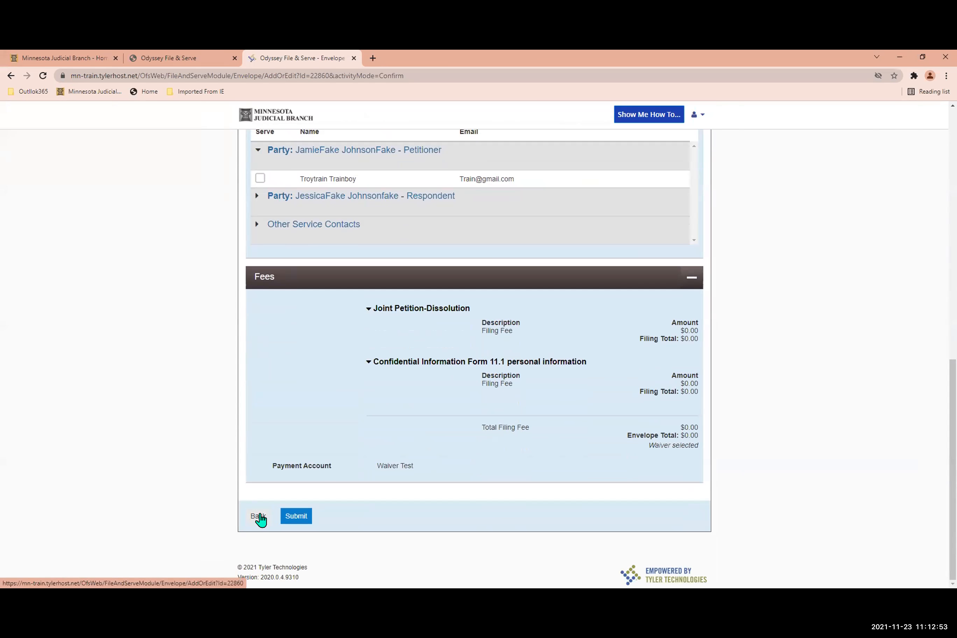
# Return to the editable draft and examine the Joint Petition-Dissolution filing's details, document and optional services.
pyautogui.click(260, 517)
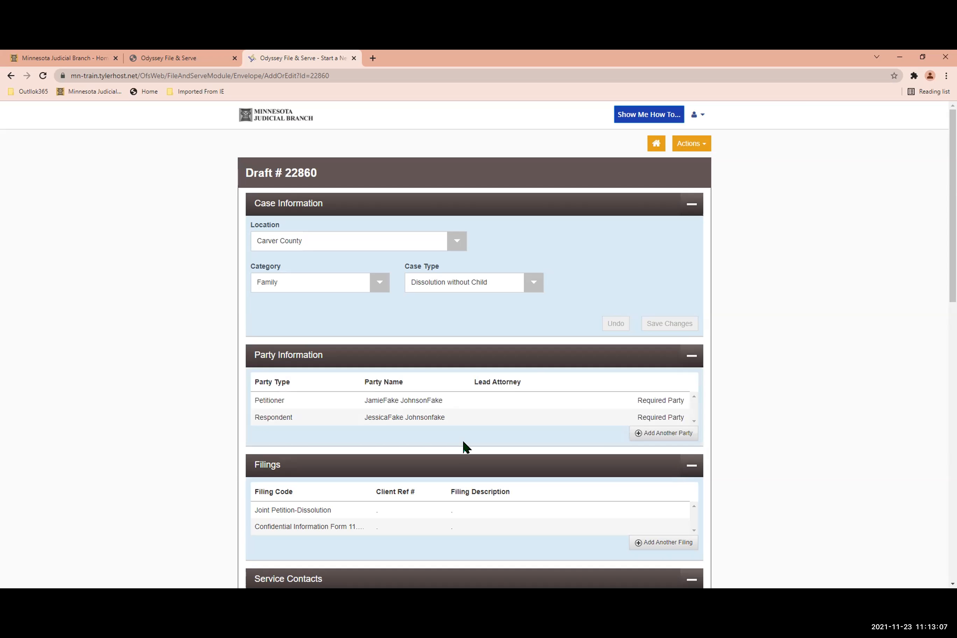
pyautogui.scroll(-6, 464, 447)
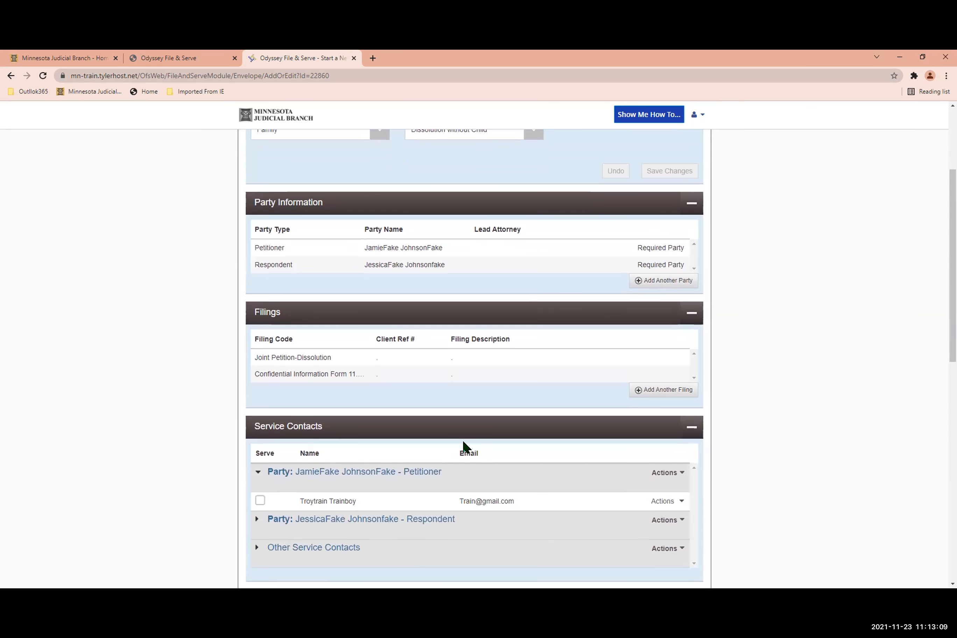
pyautogui.scroll(-1, 465, 447)
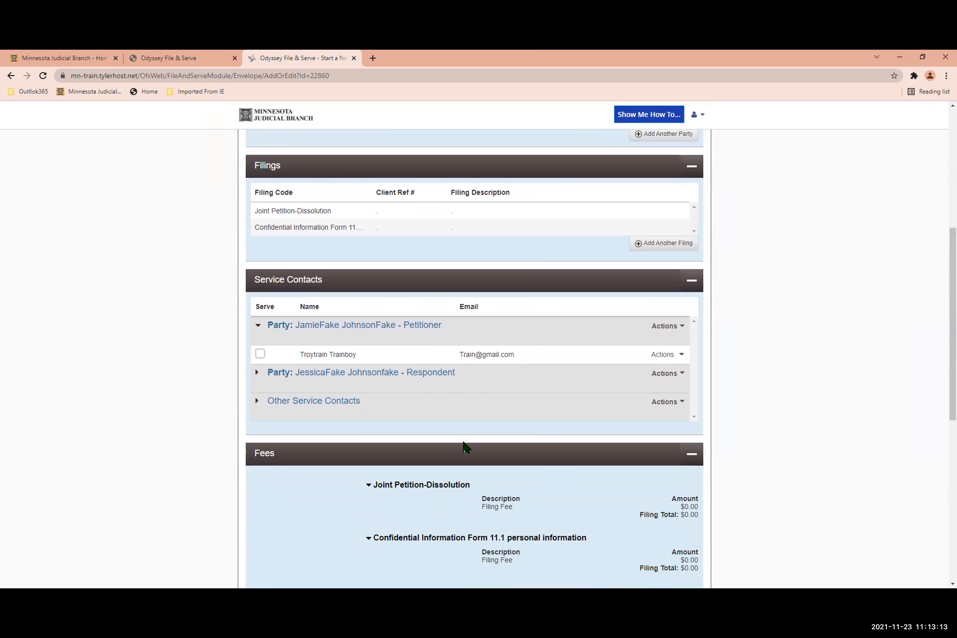
pyautogui.scroll(5, 464, 448)
pyautogui.doubleClick(690, 368)
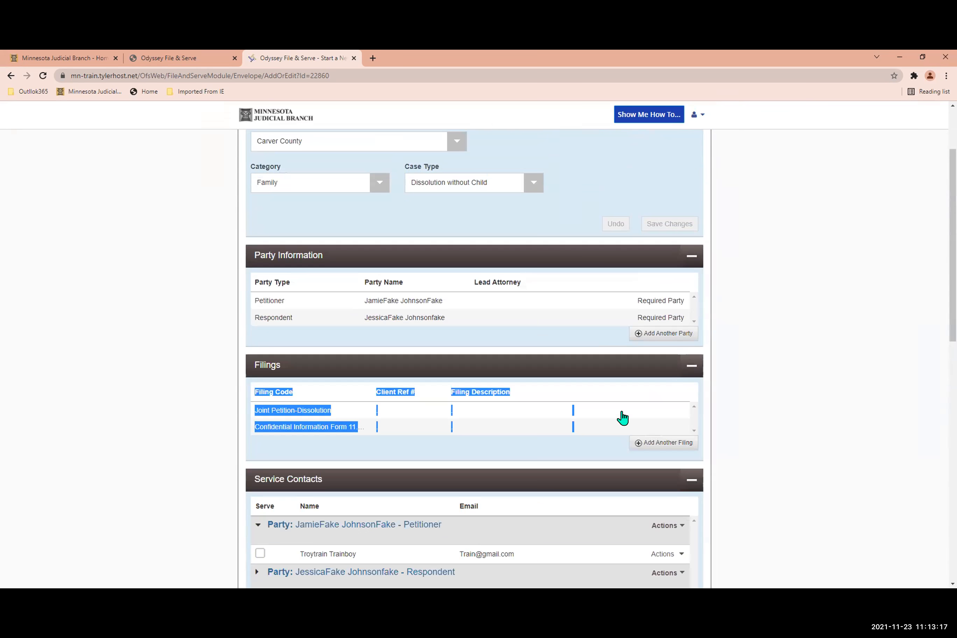
pyautogui.click(619, 411)
pyautogui.scroll(-2, 556, 444)
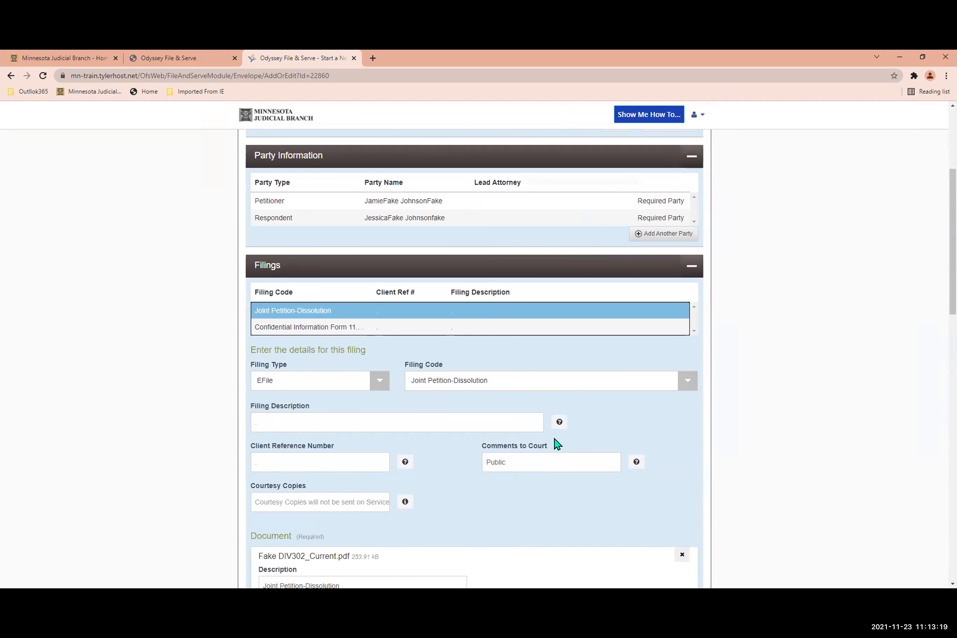
pyautogui.scroll(-4, 549, 449)
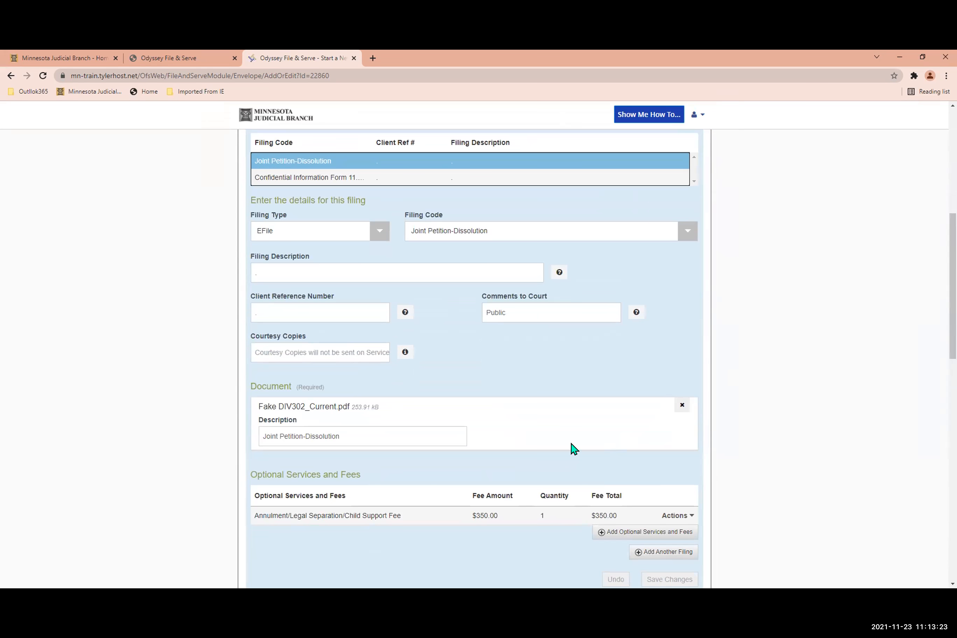
# Accept both submission agreements again on the draft and reopen its summary.
pyautogui.scroll(-5, 571, 448)
pyautogui.scroll(-13, 576, 436)
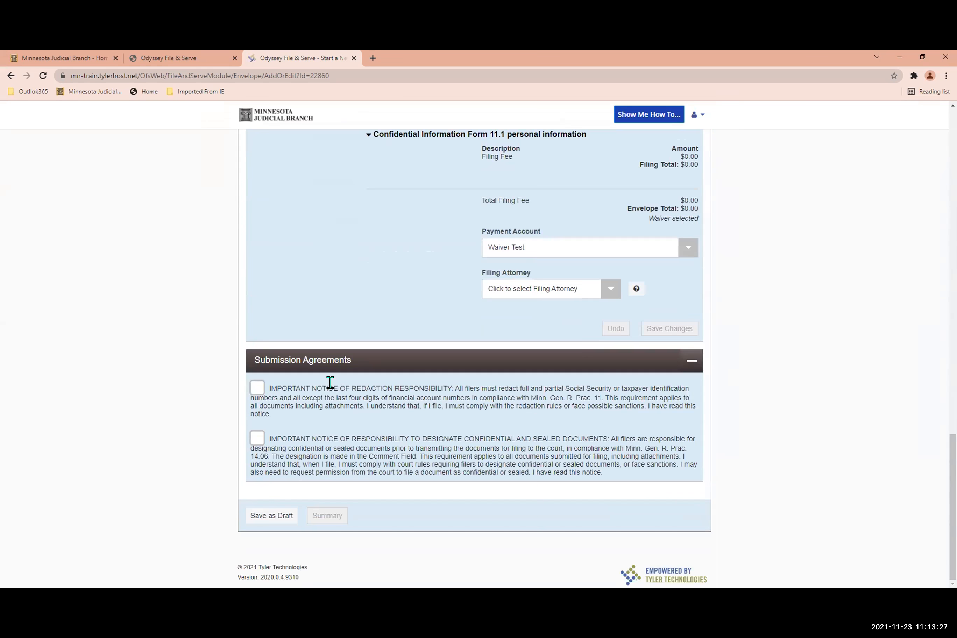
pyautogui.click(258, 396)
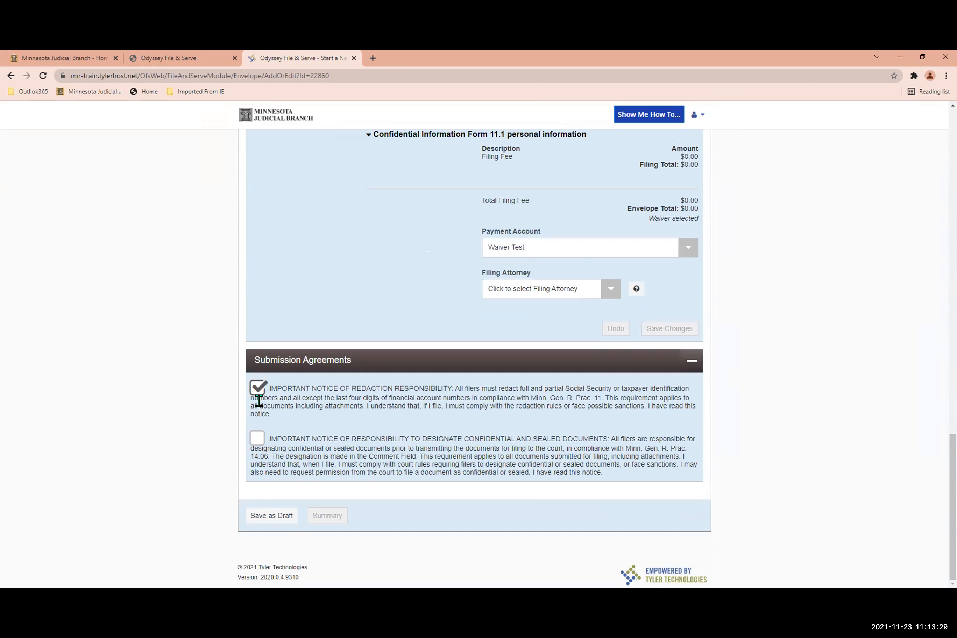
pyautogui.click(258, 438)
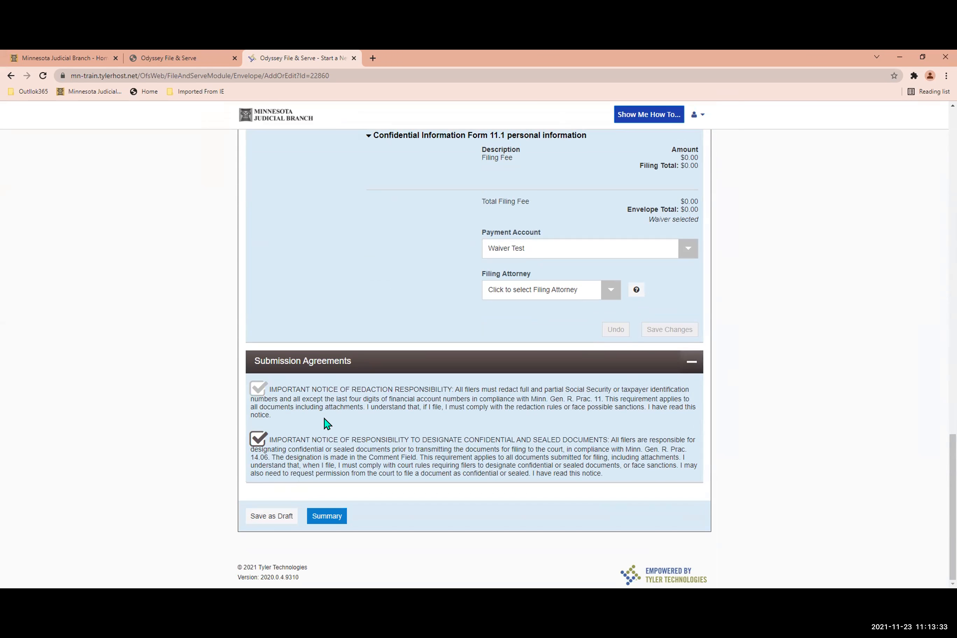
pyautogui.click(328, 517)
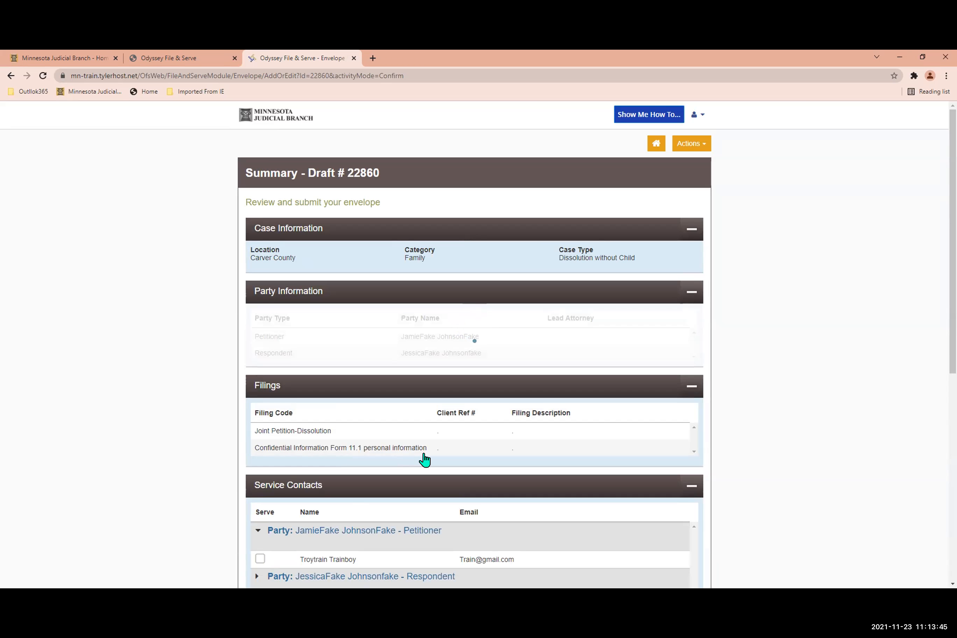
# Check the service contacts and fees in the summary and submit the envelope to the court.
pyautogui.scroll(-7, 424, 459)
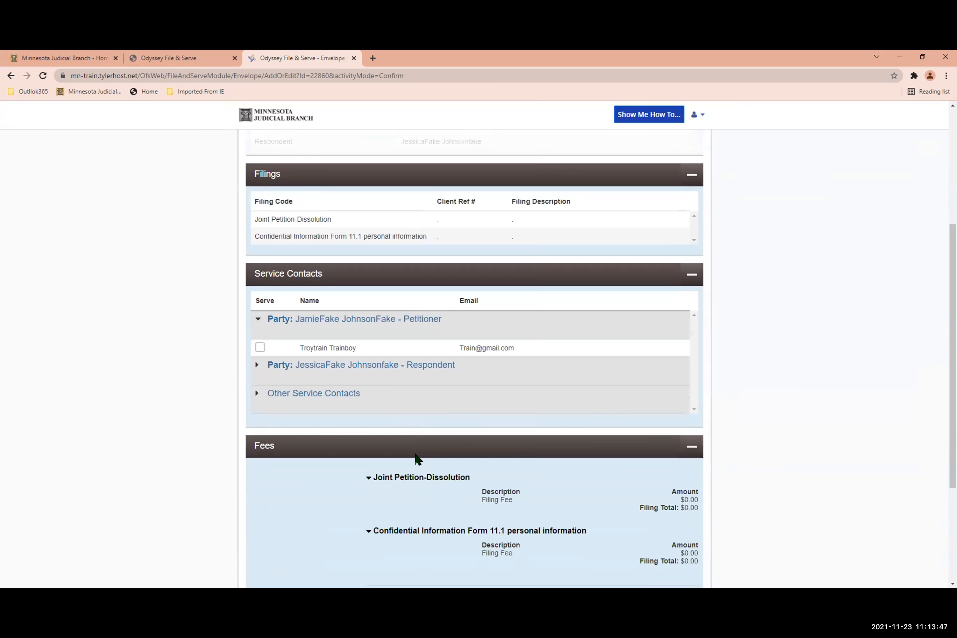
pyautogui.scroll(-1, 412, 460)
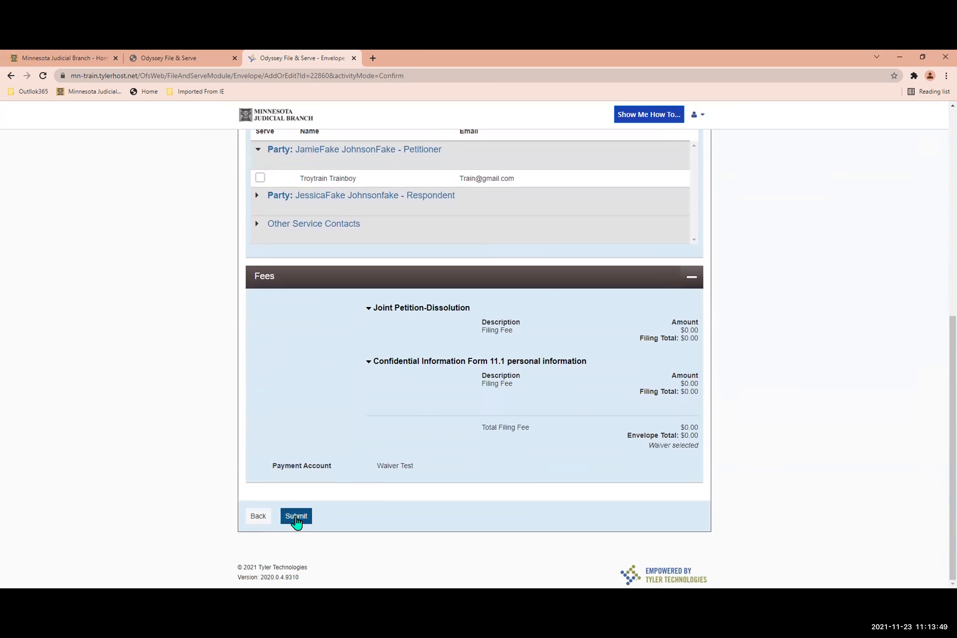
pyautogui.click(295, 518)
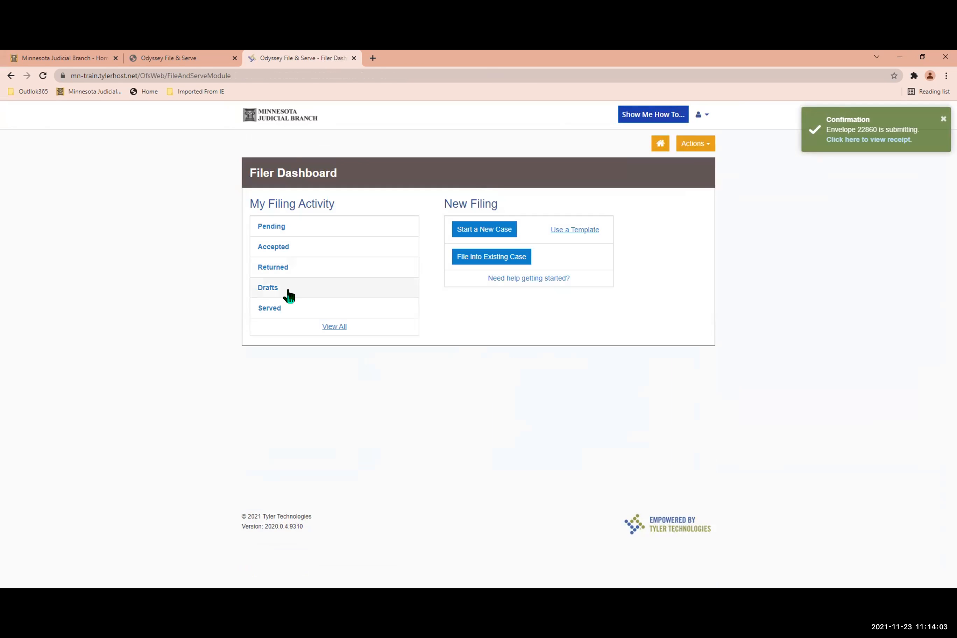
# View the draft filings and the actions available for the first draft, and return to the filer dashboard.
pyautogui.click(268, 287)
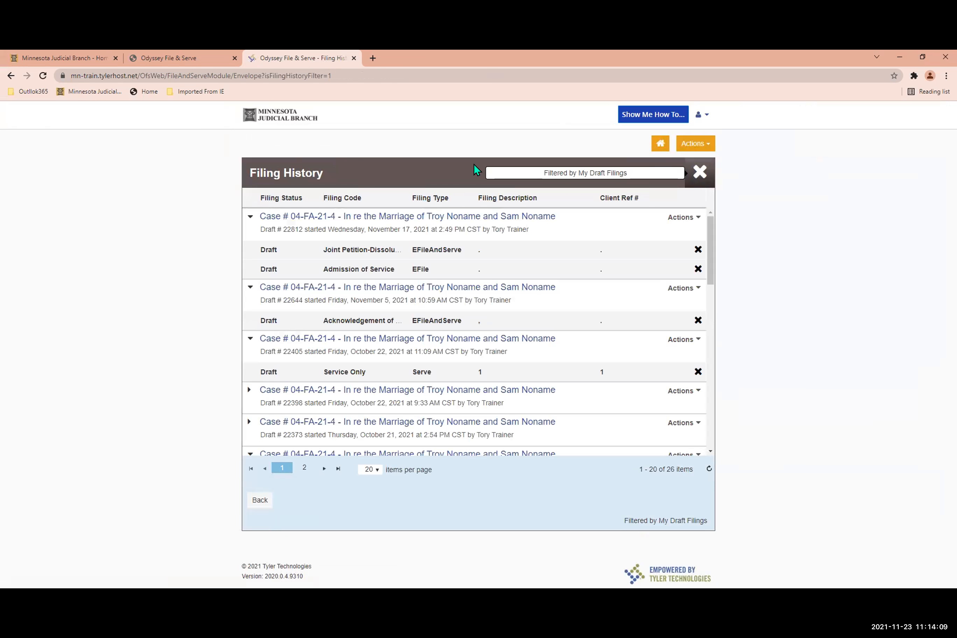
pyautogui.click(695, 218)
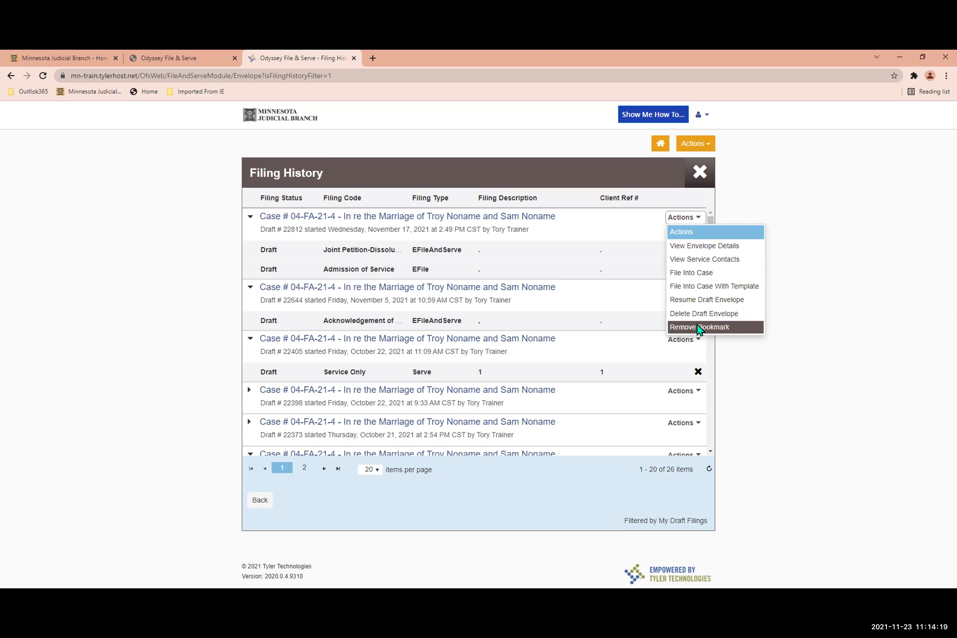
pyautogui.click(557, 244)
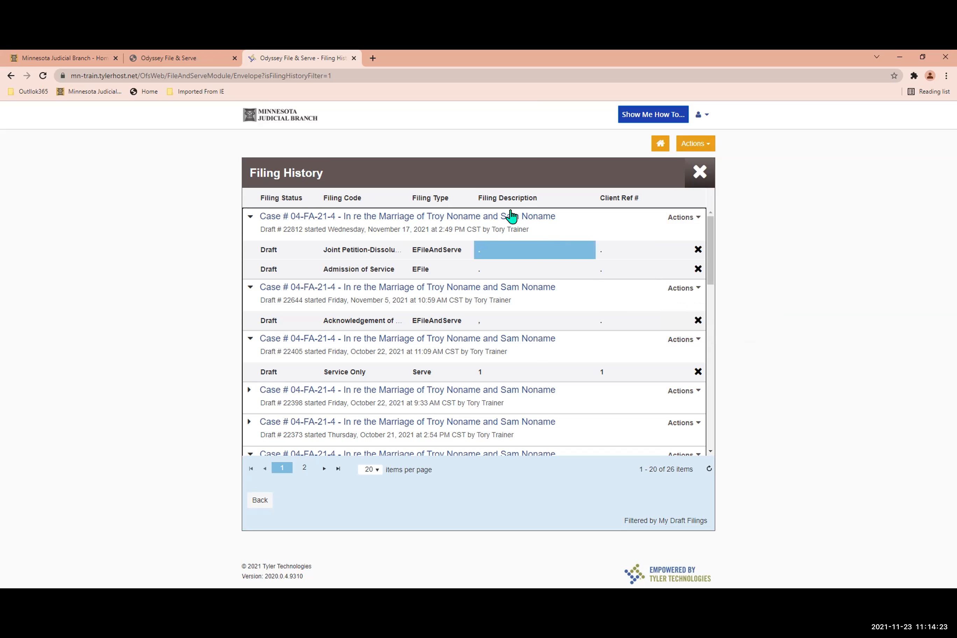
pyautogui.click(657, 148)
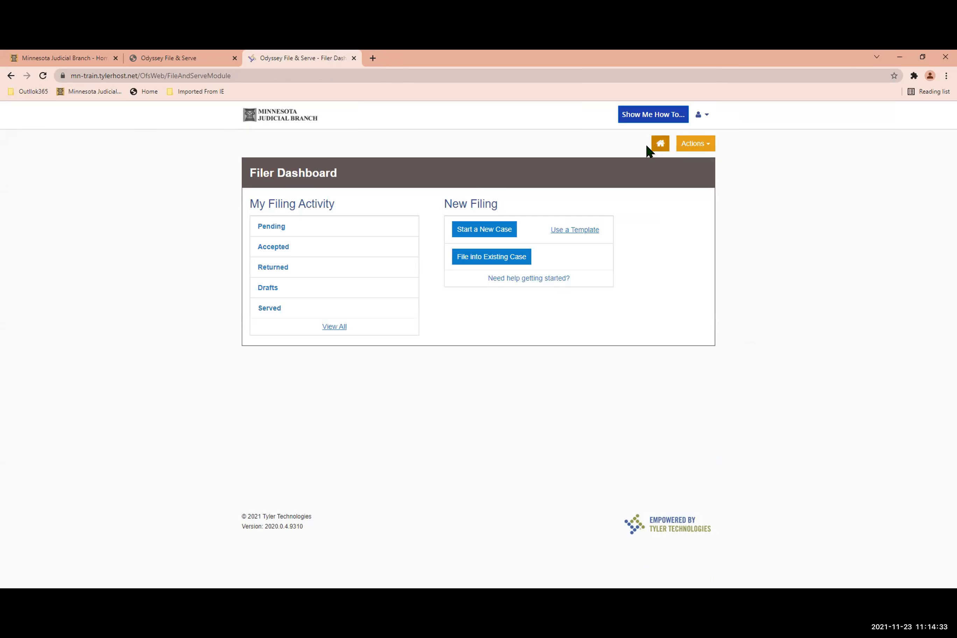
# View the case number search for filing into an existing case and return to the filer dashboard.
pyautogui.click(497, 259)
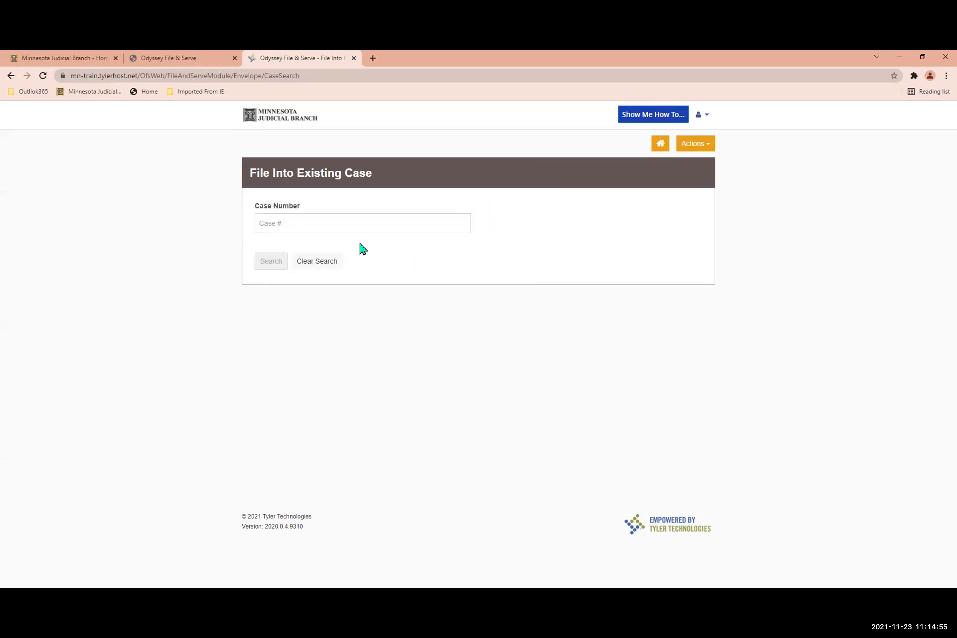
pyautogui.click(661, 144)
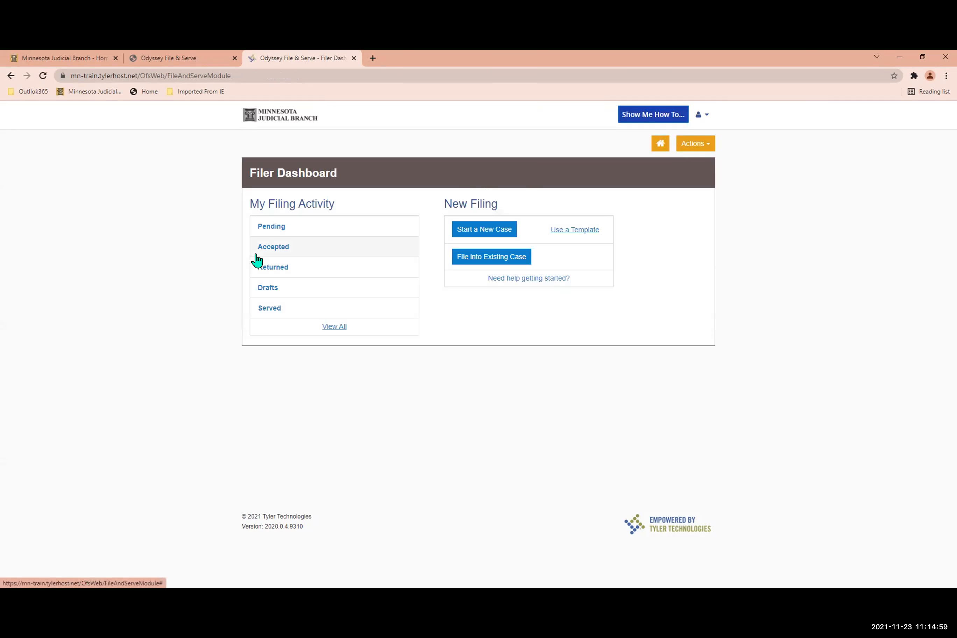
# Find the Petition for Guardianship case with client reference 45 among the accepted filings and start filing into it.
pyautogui.click(261, 248)
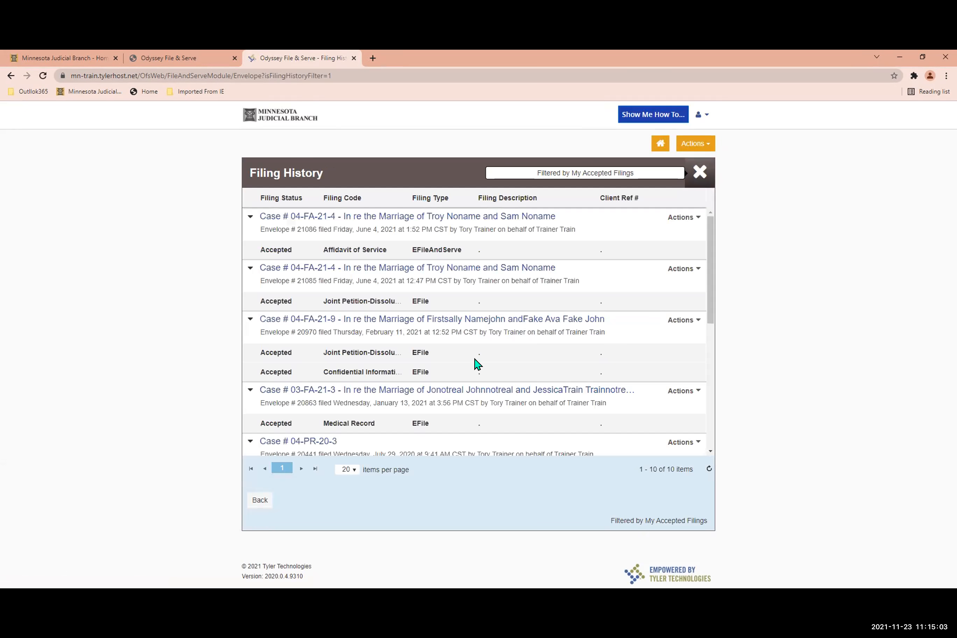
pyautogui.click(694, 324)
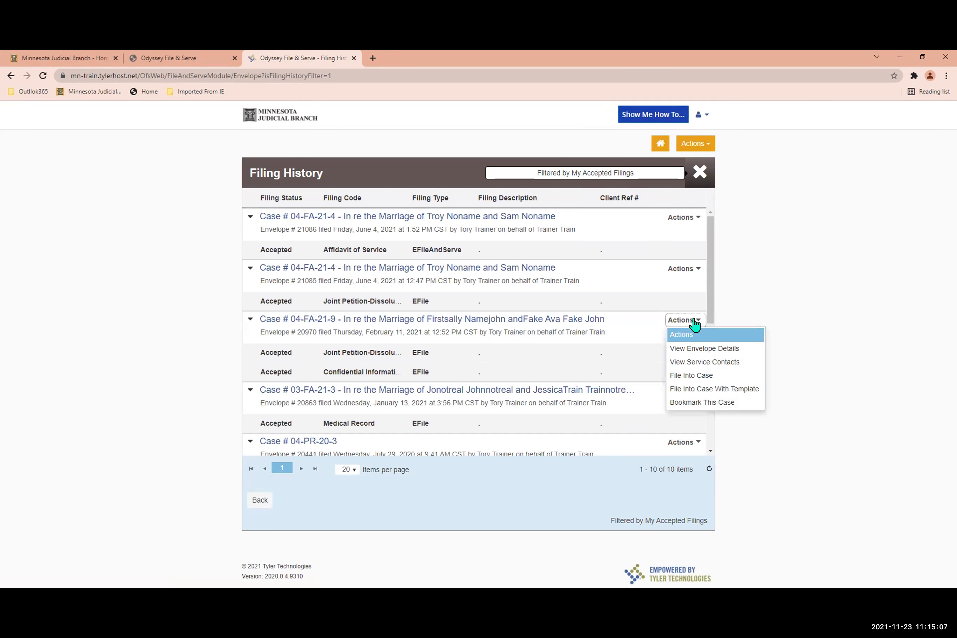
pyautogui.scroll(-3, 609, 384)
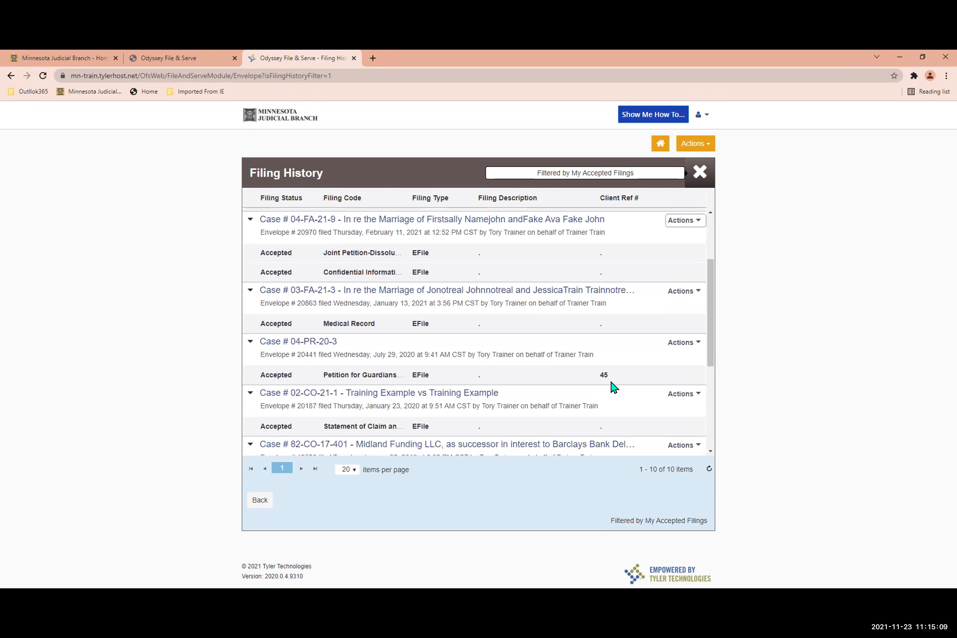
pyautogui.click(679, 344)
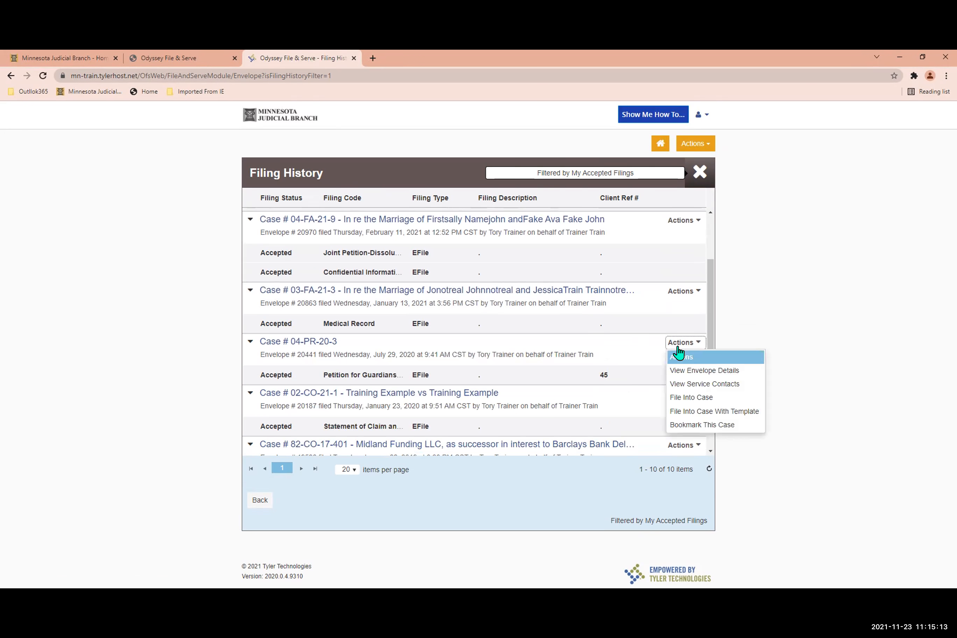
pyautogui.click(684, 398)
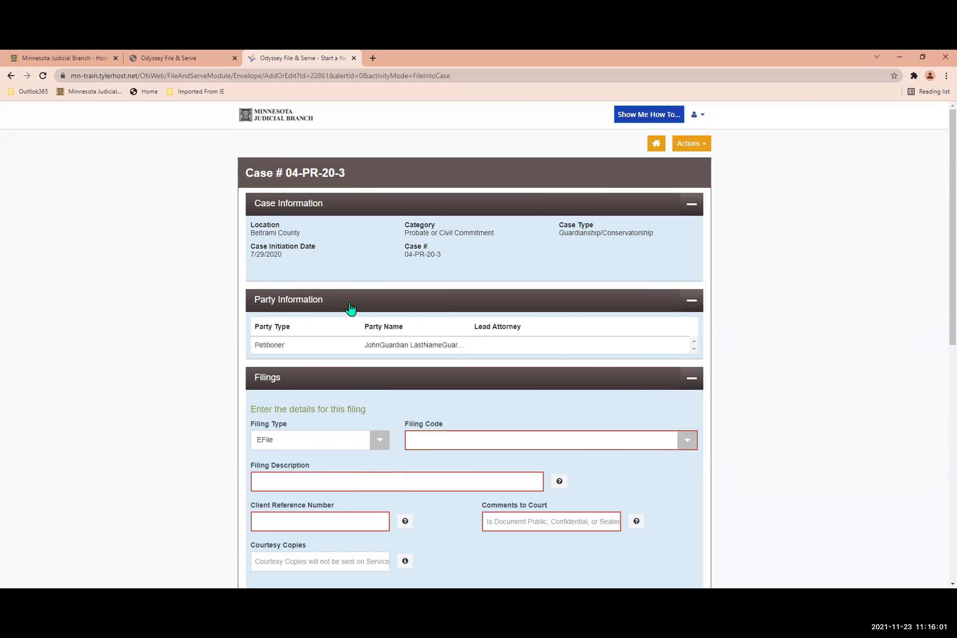
# Enter an EFileAndServe filing with code 6-Month Report, a period as description and client reference, and the court comment "Public".
pyautogui.scroll(-1, 350, 309)
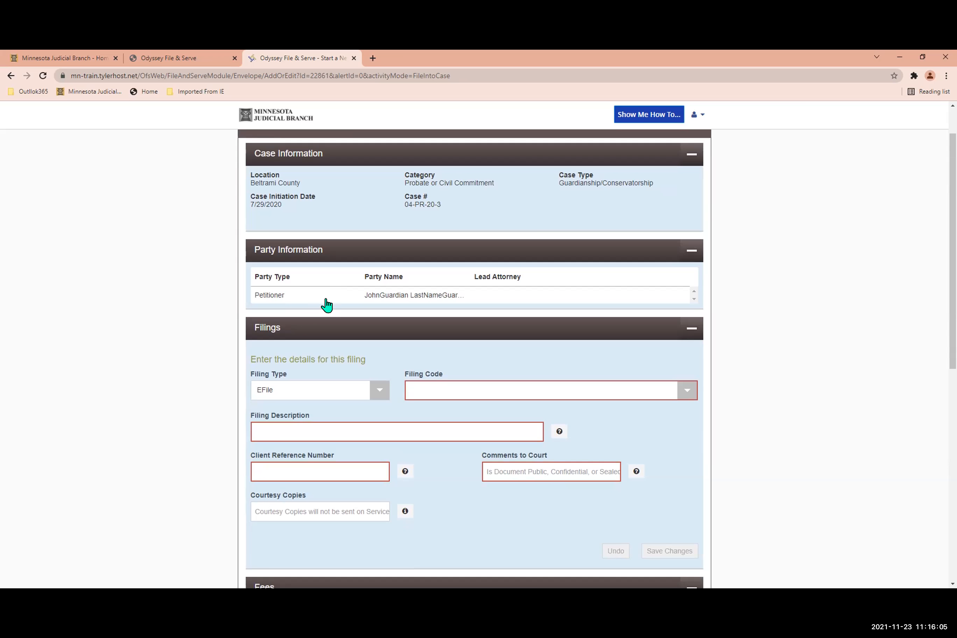
pyautogui.scroll(-1, 327, 305)
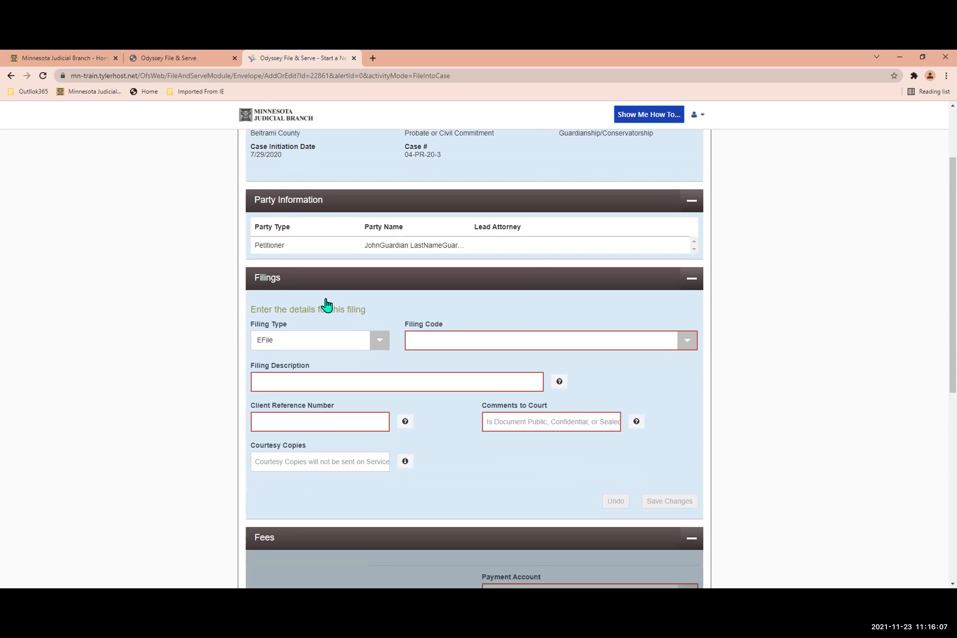
pyautogui.scroll(-1, 328, 305)
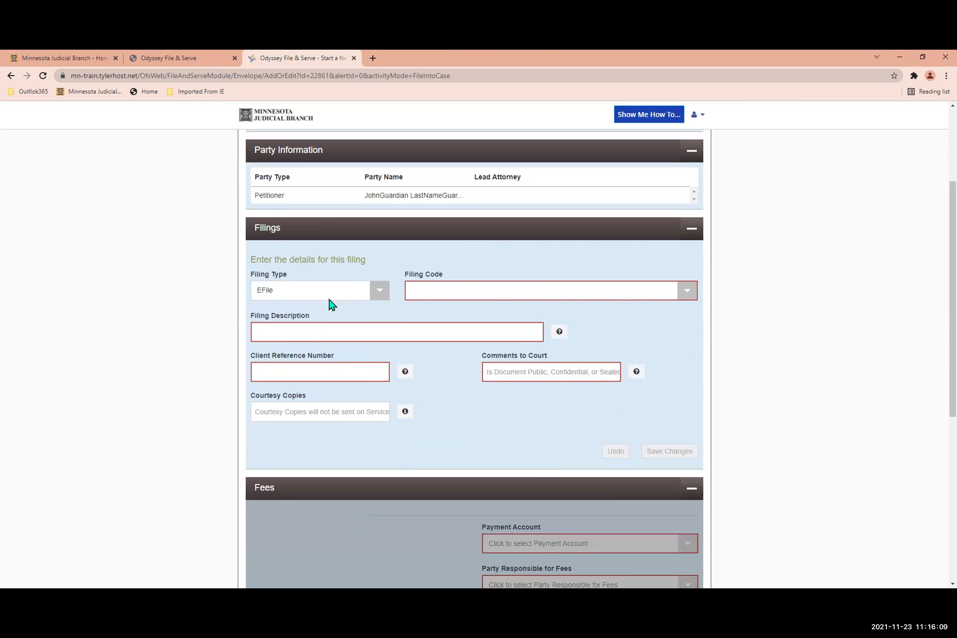
pyautogui.click(373, 298)
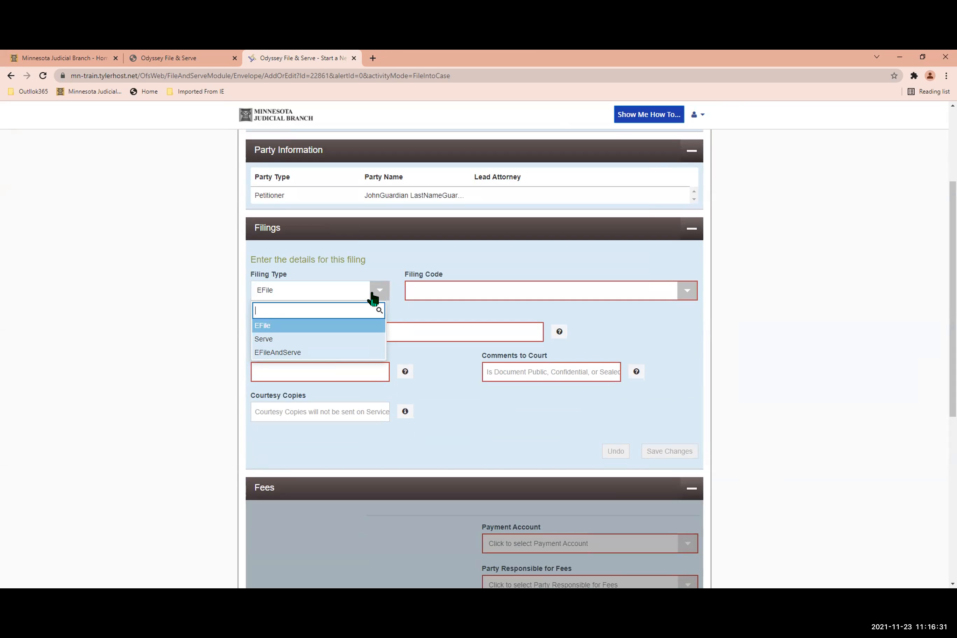
pyautogui.click(307, 354)
pyautogui.click(437, 296)
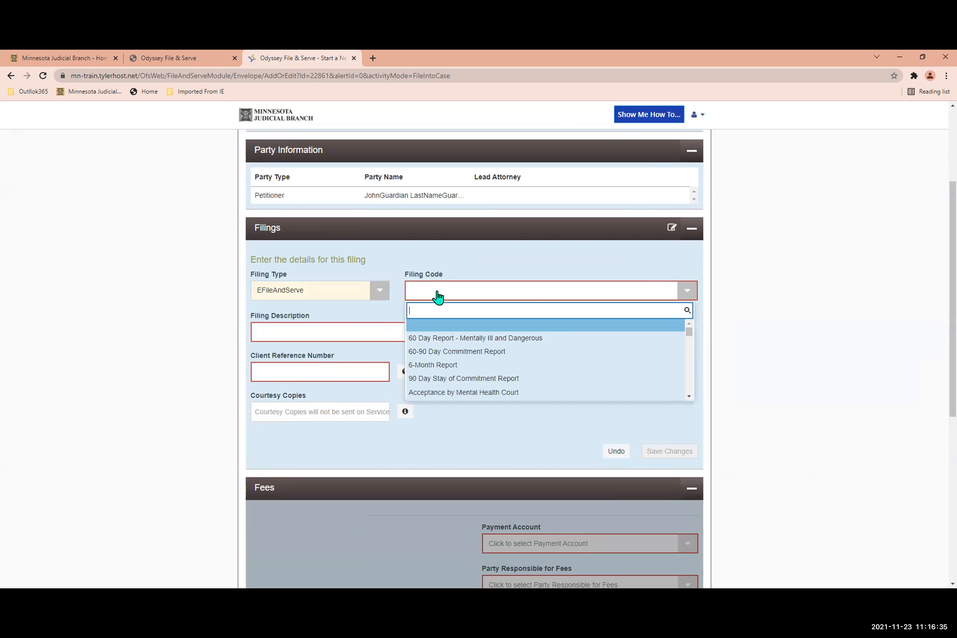
pyautogui.click(444, 365)
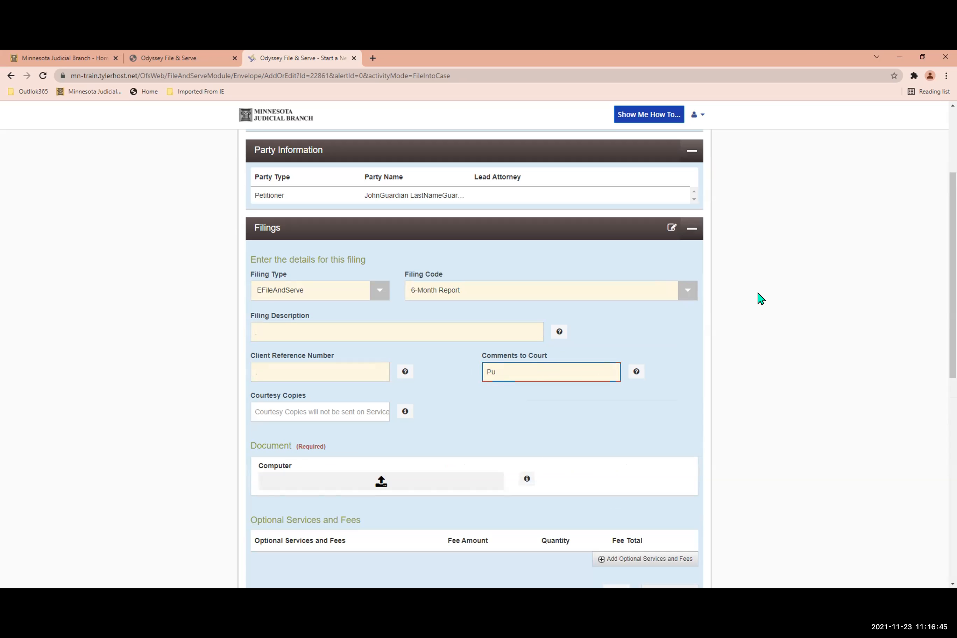
pyautogui.write('blic')
# Attach Fake Doucment_2 link.pdf as the filing's document and save the filing.
pyautogui.click(379, 485)
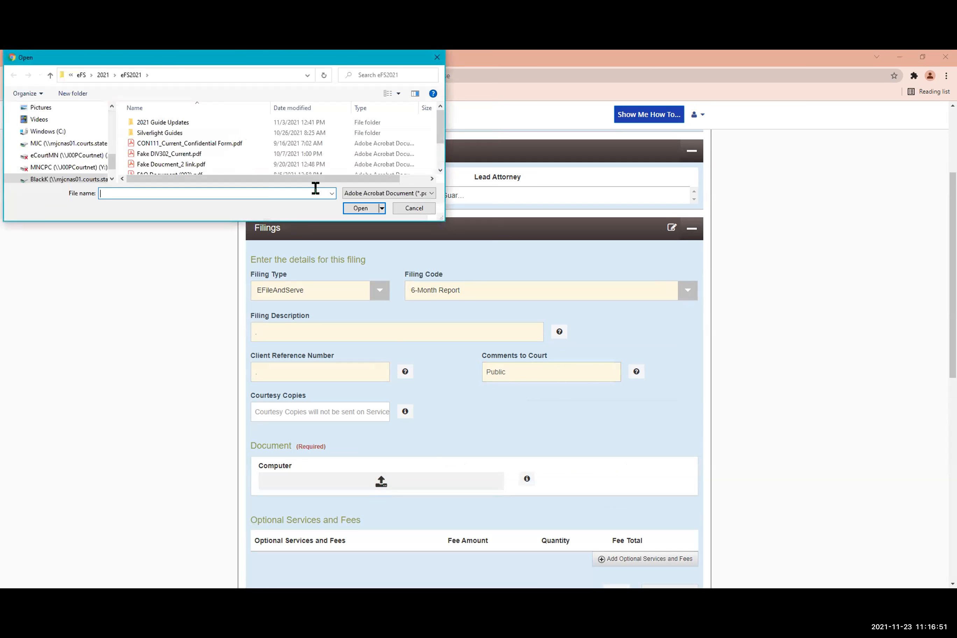
pyautogui.click(196, 166)
pyautogui.click(361, 208)
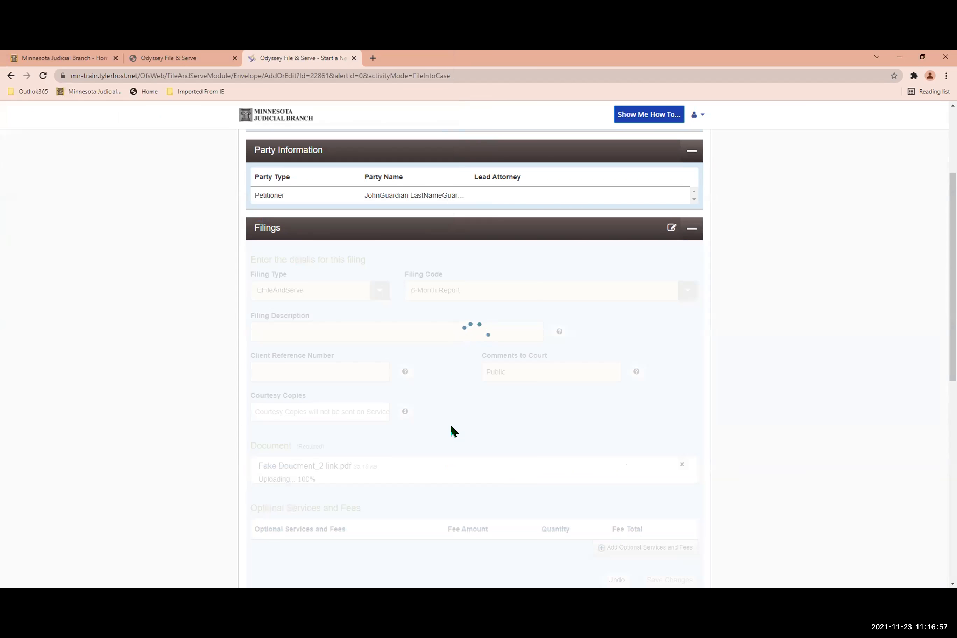
pyautogui.scroll(-5, 466, 455)
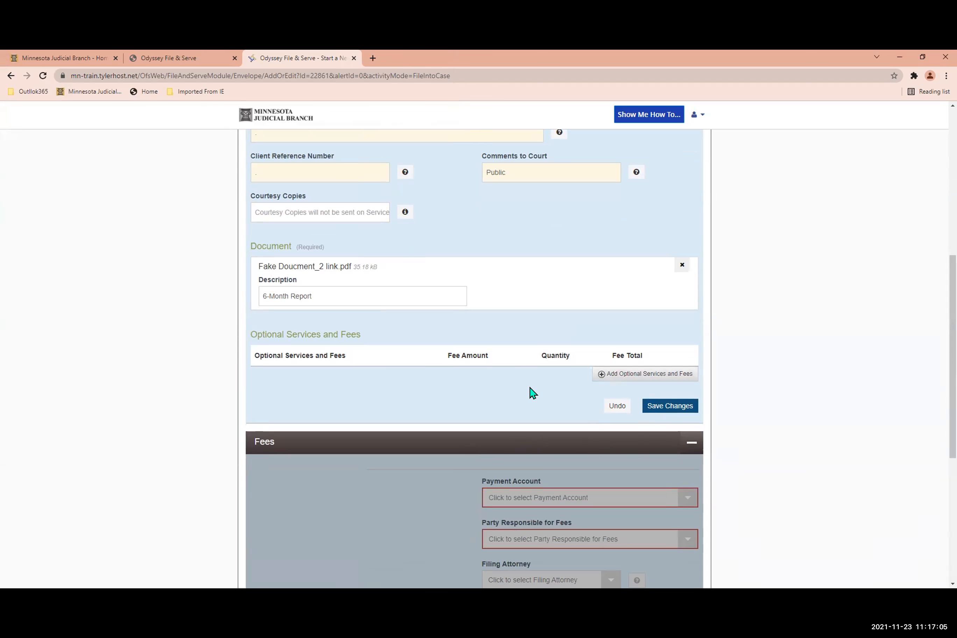
pyautogui.click(672, 407)
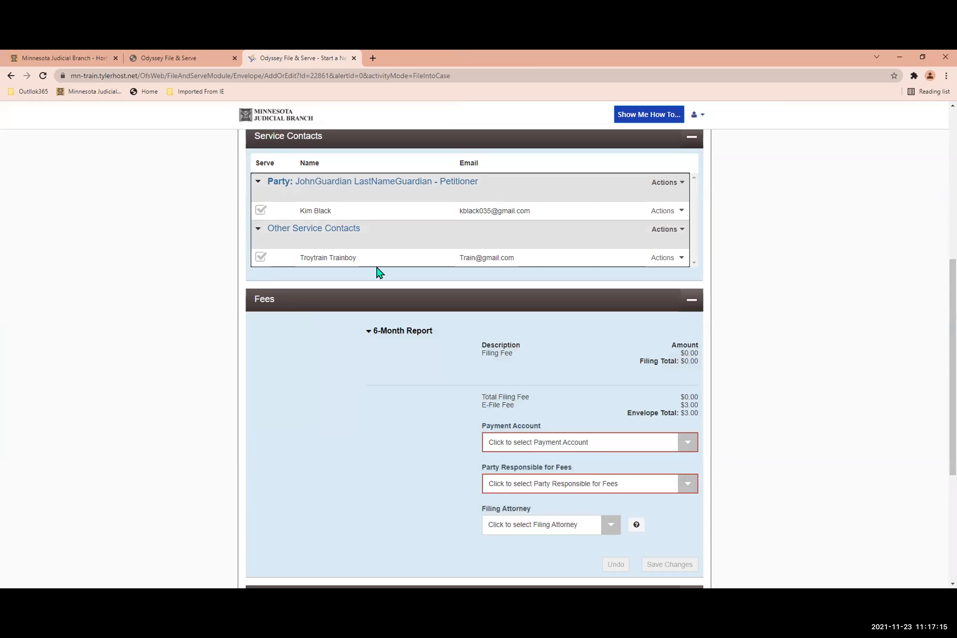
# Set the payment account for the fees to Waiver Test and save the fee details.
pyautogui.scroll(-1, 380, 273)
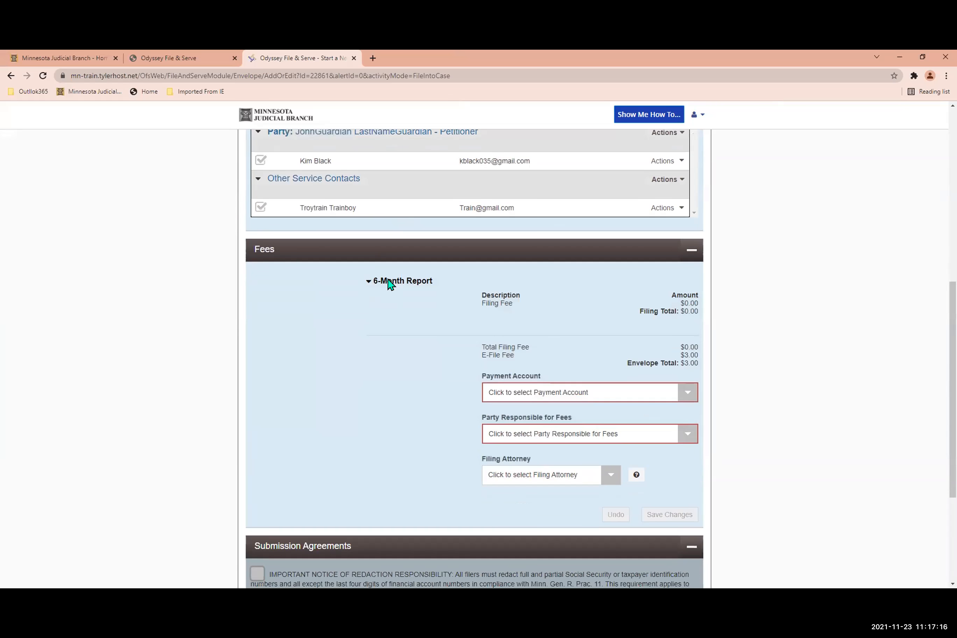
pyautogui.click(688, 395)
pyautogui.click(535, 440)
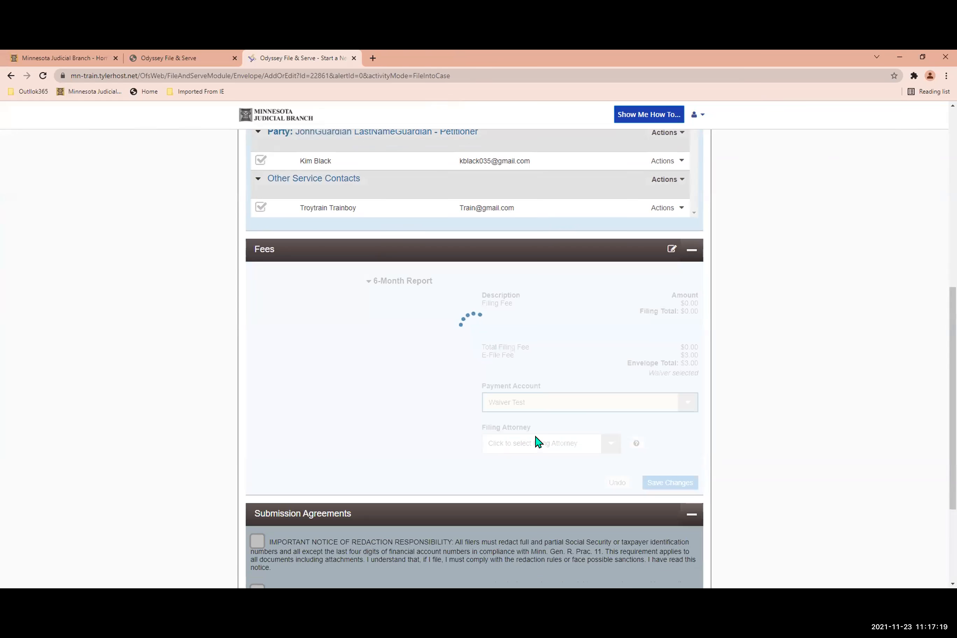
pyautogui.scroll(-2, 371, 414)
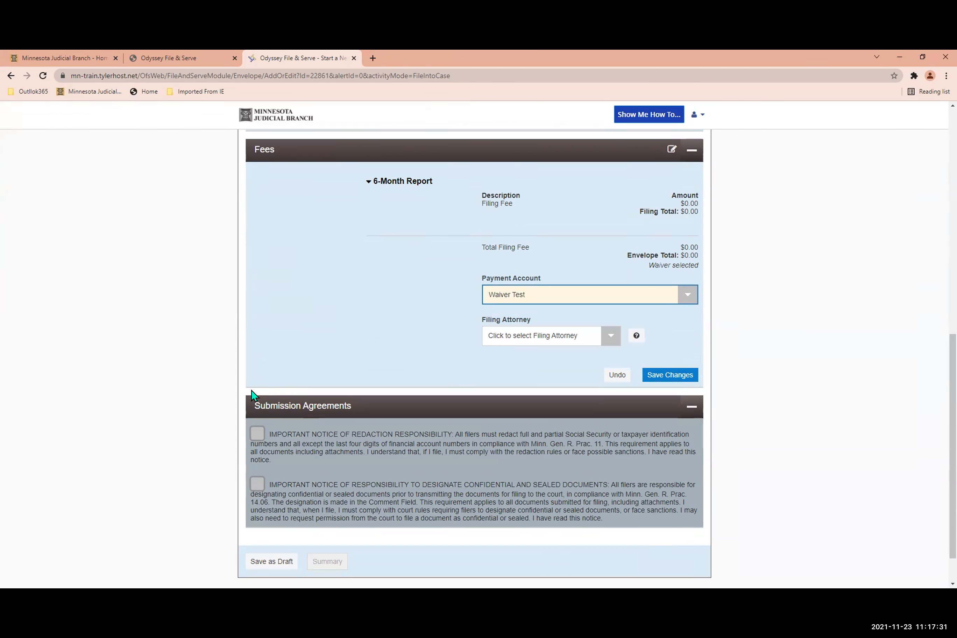
pyautogui.click(253, 435)
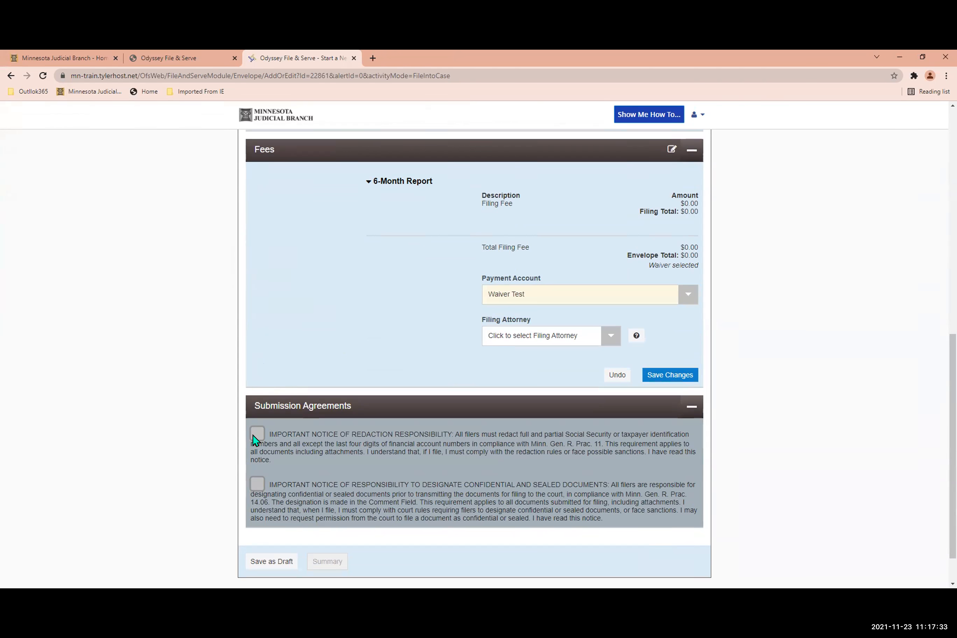
pyautogui.click(650, 375)
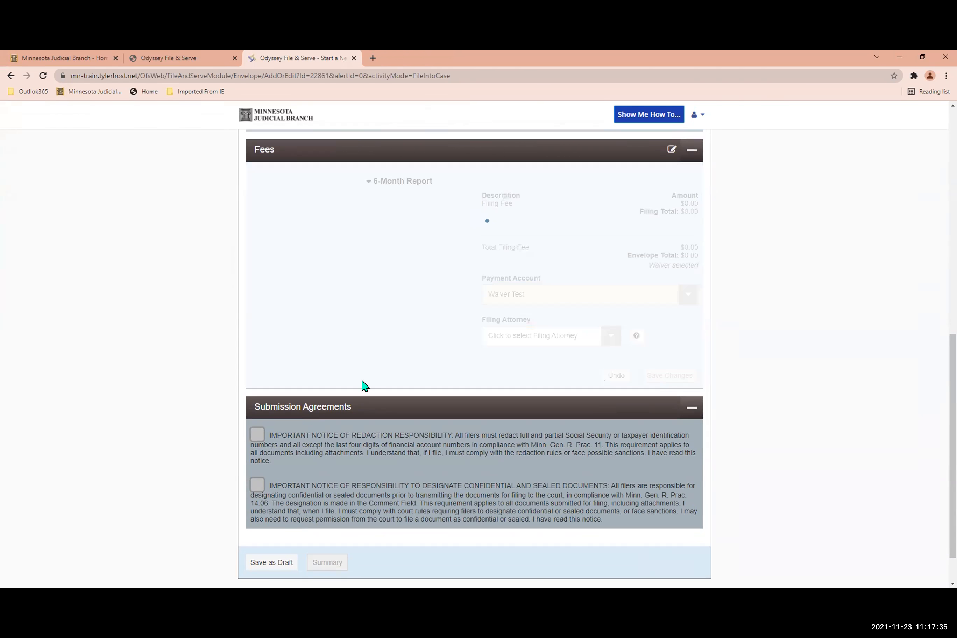
# Accept the redaction and the confidential-document agreements and open the envelope's summary.
pyautogui.click(260, 439)
pyautogui.click(256, 487)
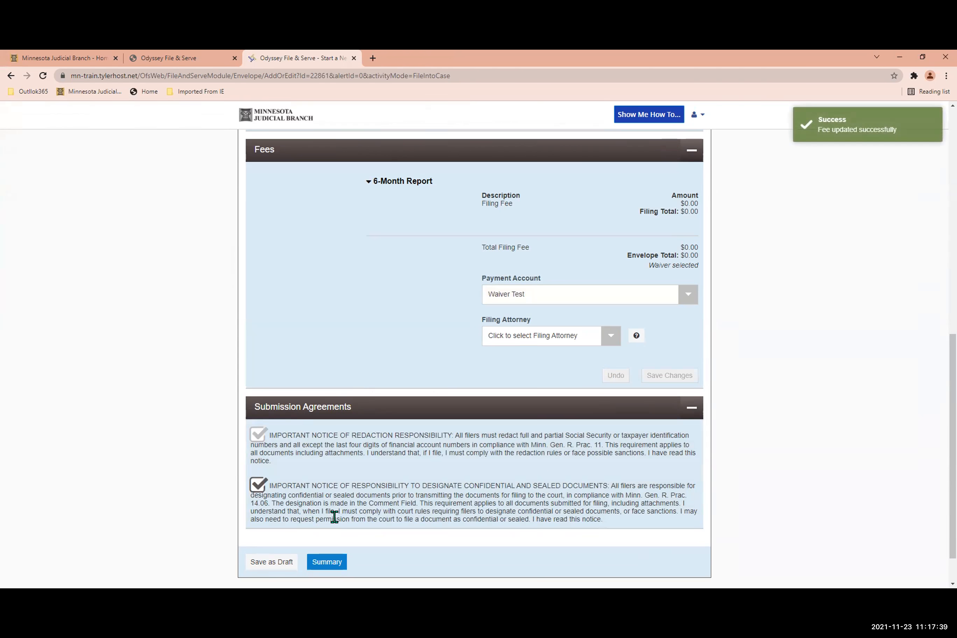
pyautogui.scroll(-1, 335, 517)
pyautogui.click(329, 518)
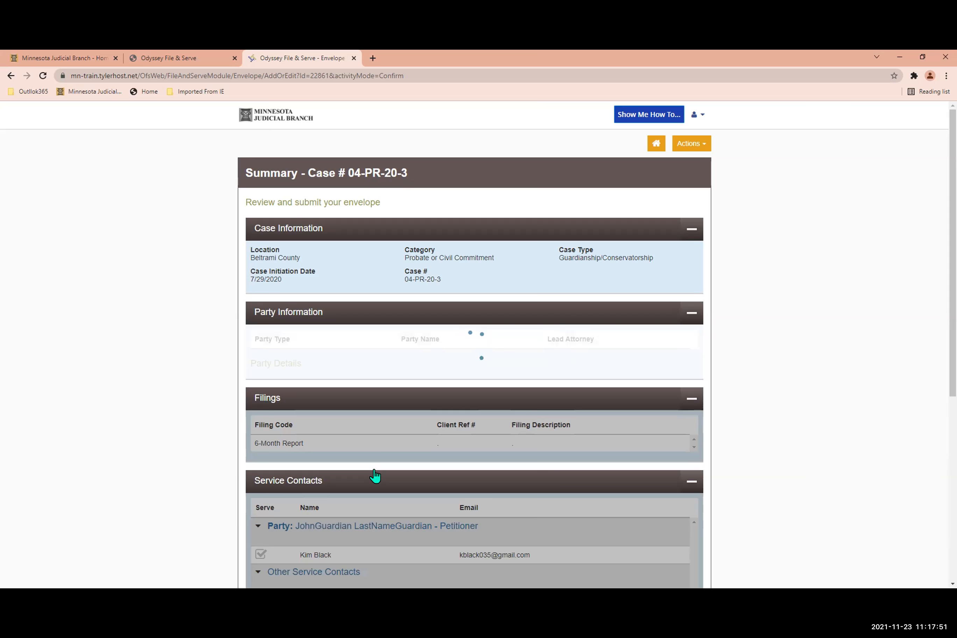
# Review the service contacts and fees of the 6-Month Report envelope and submit it.
pyautogui.scroll(-6, 372, 472)
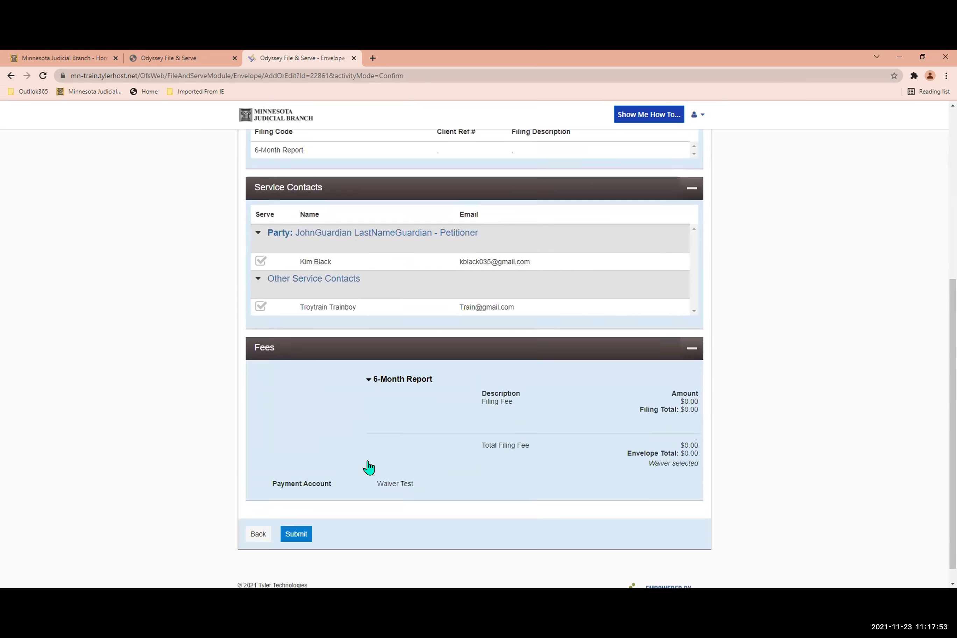
pyautogui.scroll(-1, 369, 467)
pyautogui.click(295, 522)
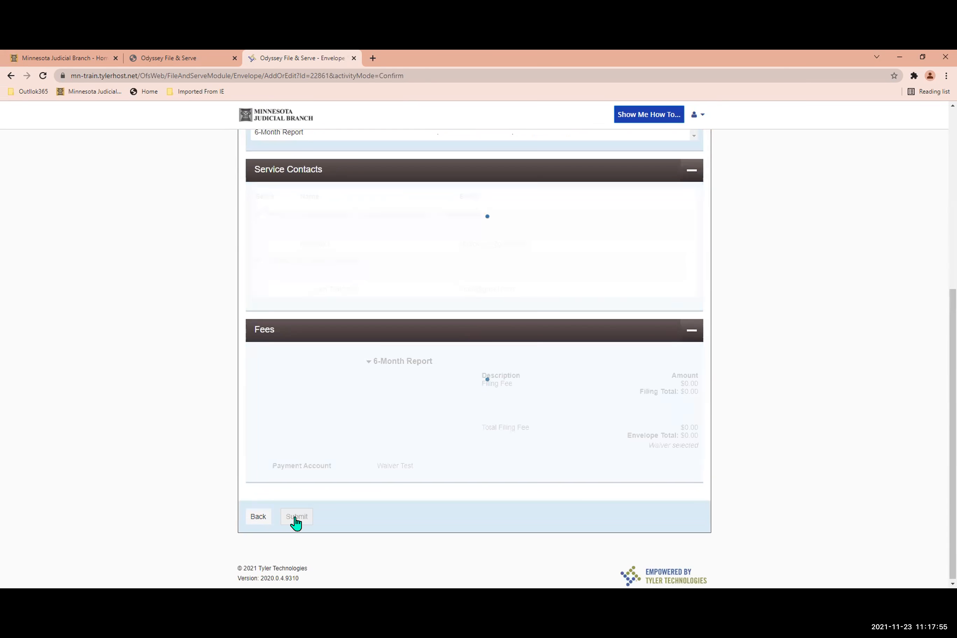
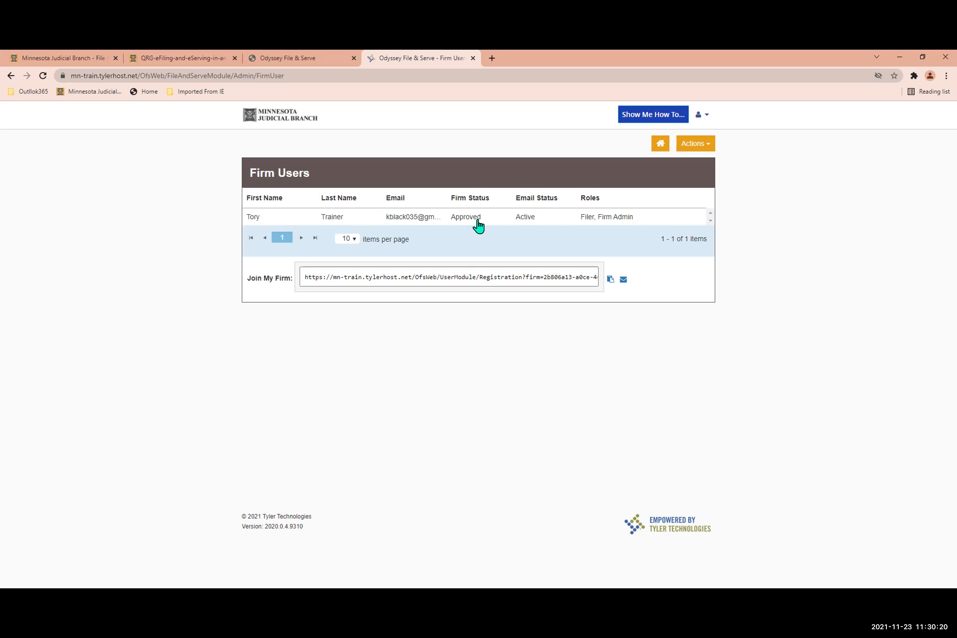
# Examine the listed firm user's details and roles, try the option to email the firm's join link, and return to the dashboard.
pyautogui.click(469, 224)
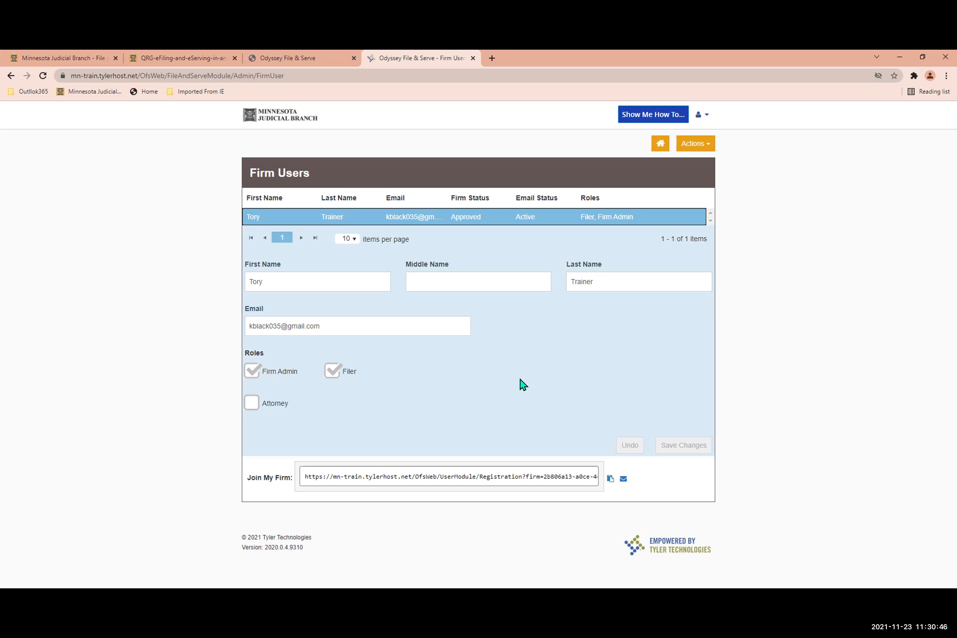
pyautogui.click(622, 480)
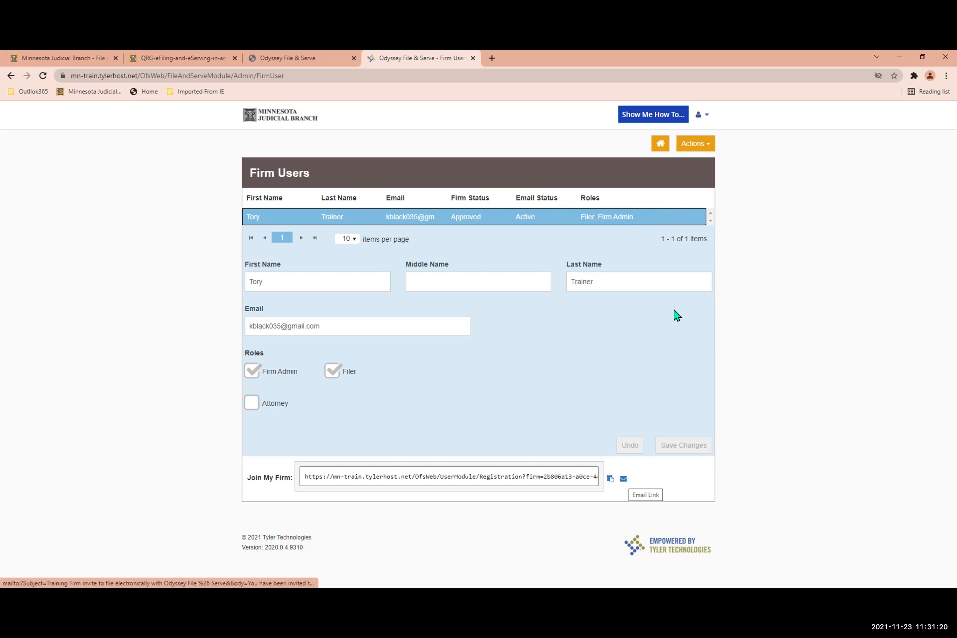
pyautogui.click(658, 144)
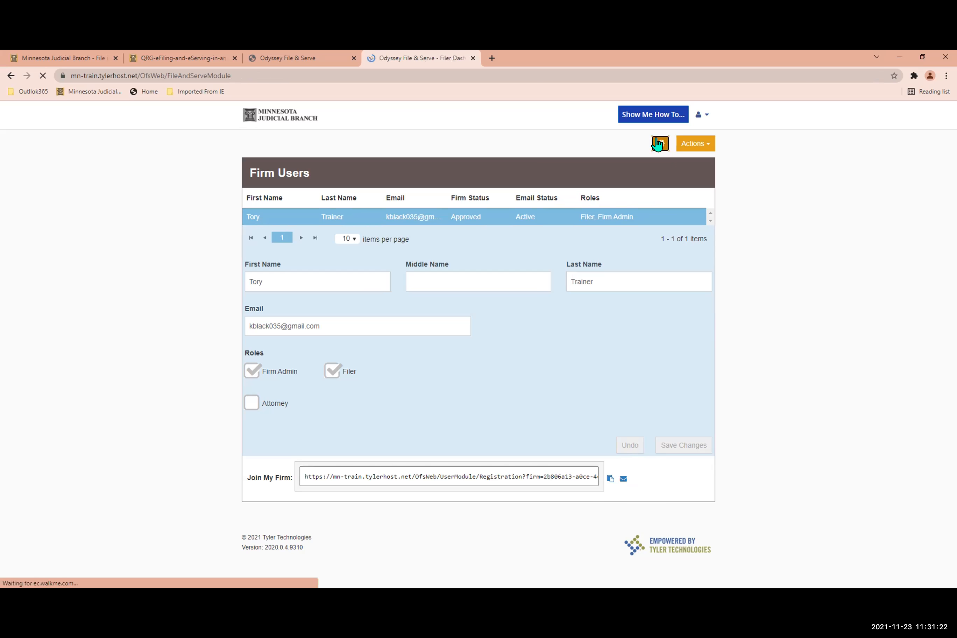
# View the Firm Attorneys list and check which actions are available for the listed attorney.
pyautogui.click(692, 144)
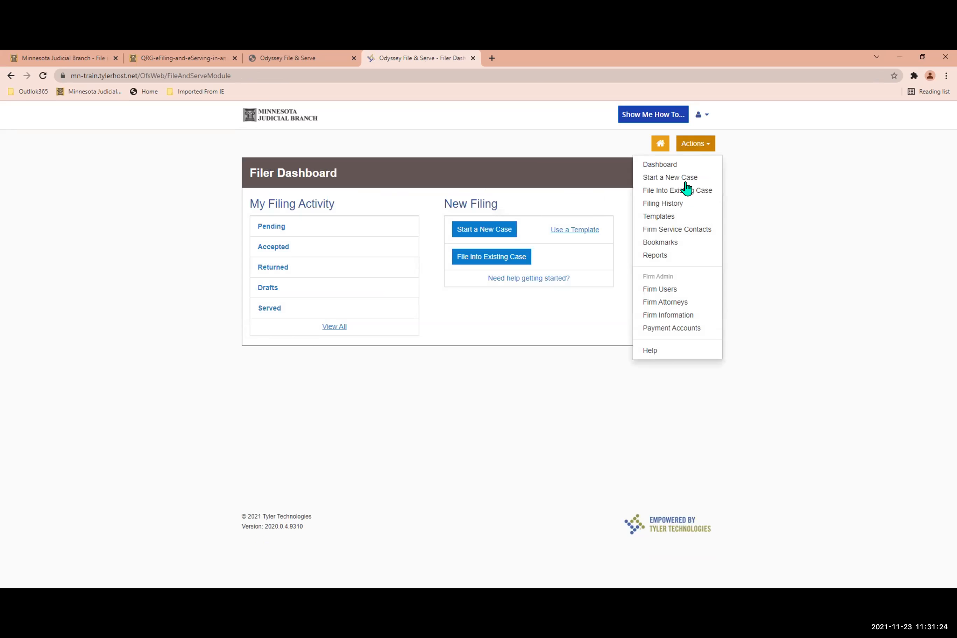
pyautogui.click(661, 303)
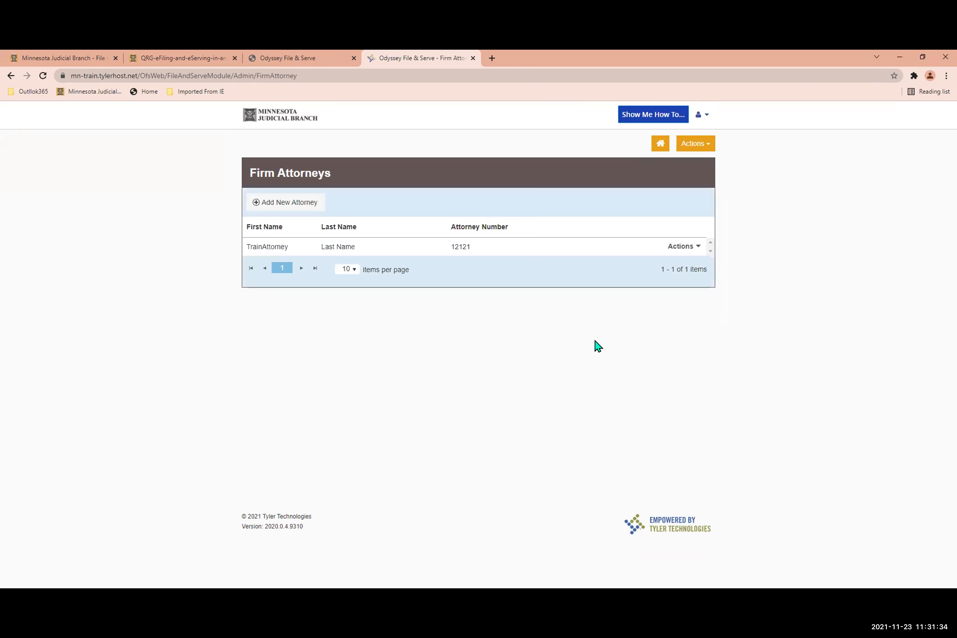
pyautogui.click(670, 249)
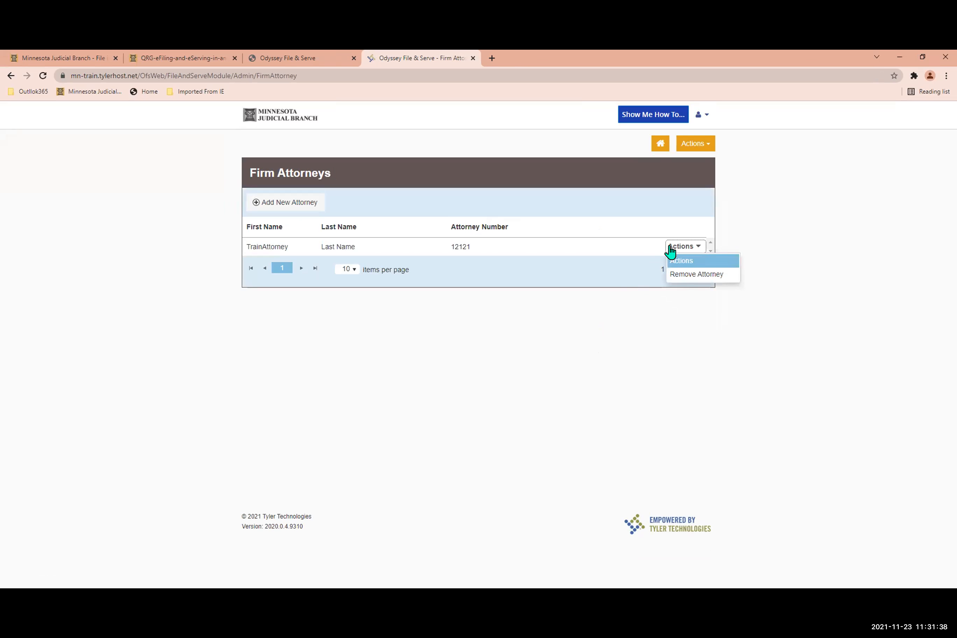
pyautogui.click(670, 249)
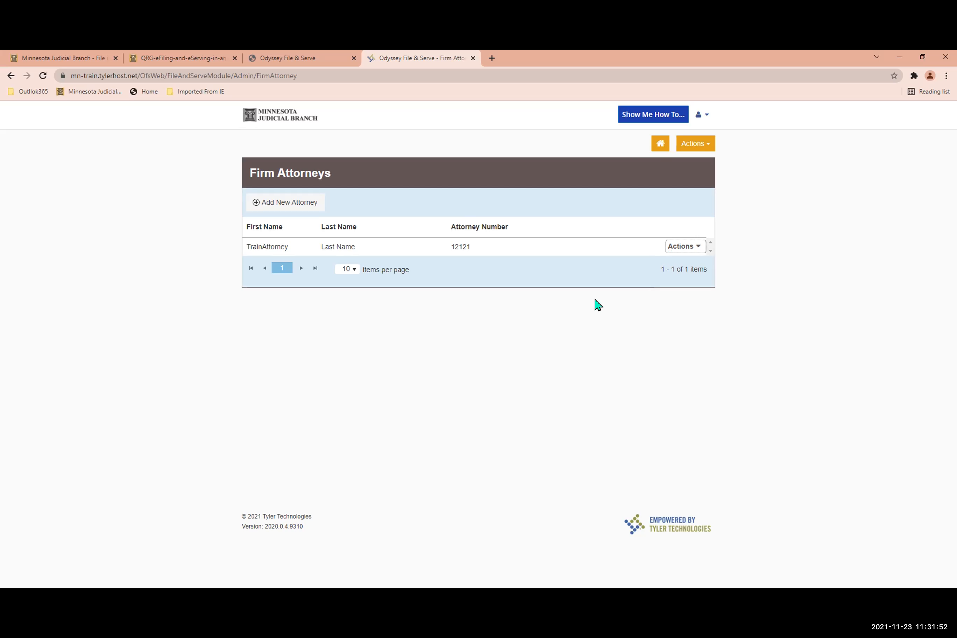
# View the firm's information, including its address details and the administrator approval setting for new user registration.
pyautogui.click(695, 145)
pyautogui.click(672, 315)
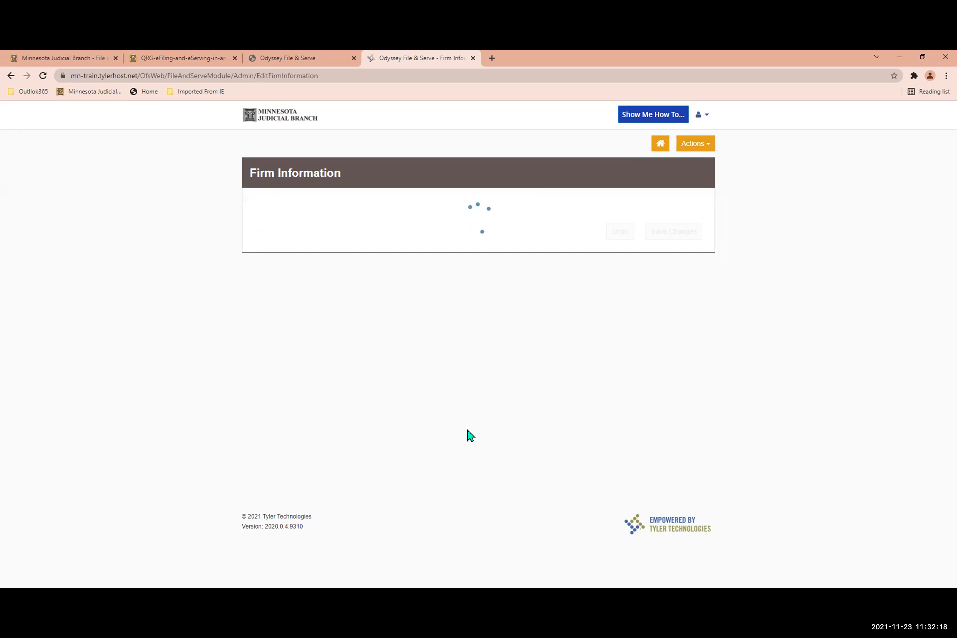
pyautogui.click(700, 152)
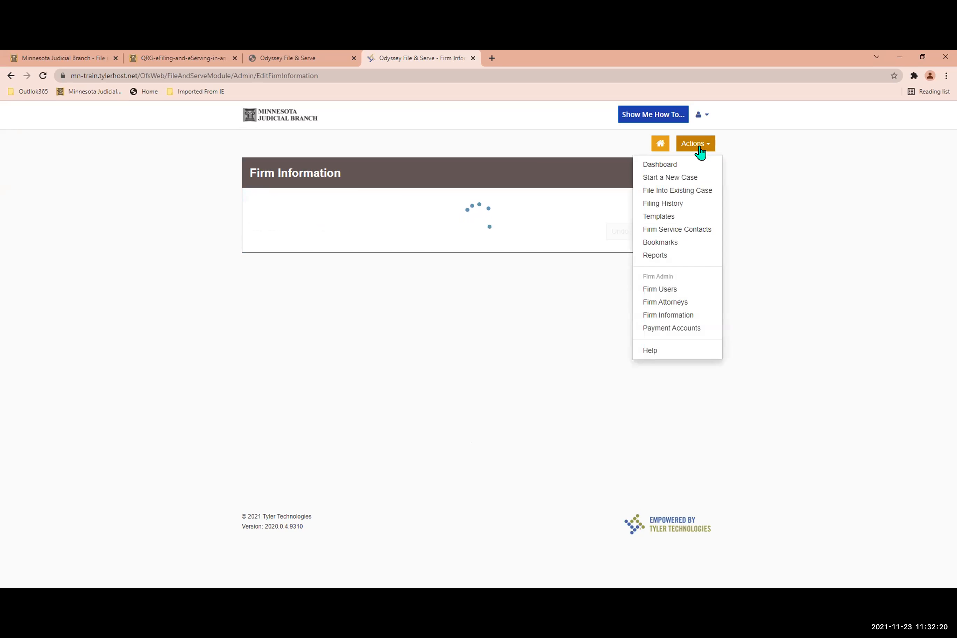
pyautogui.click(686, 318)
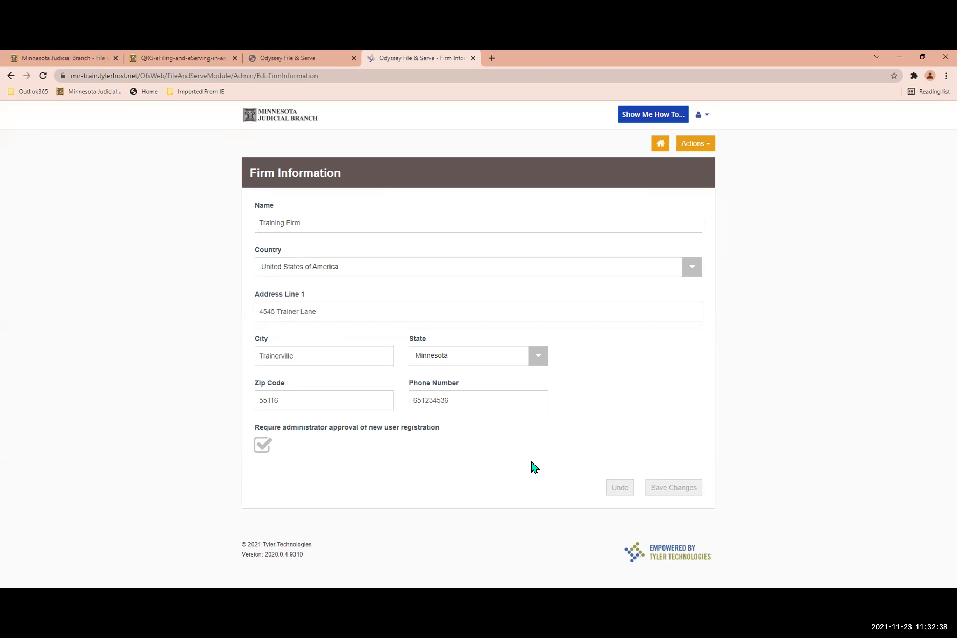
# Revisit the Firm Users list and view the firm's payment accounts.
pyautogui.click(697, 145)
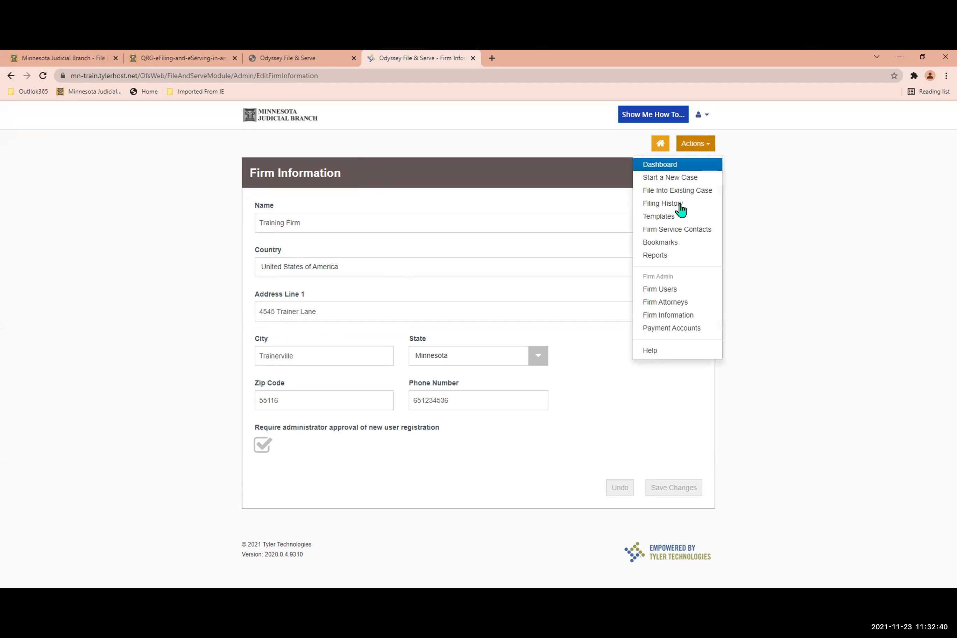
pyautogui.click(671, 289)
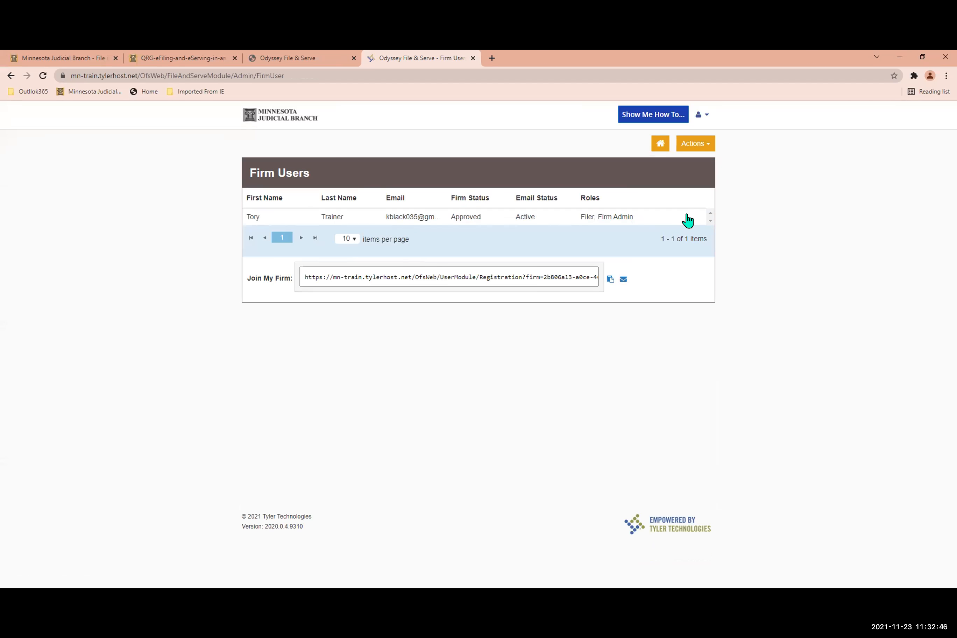
pyautogui.click(692, 144)
pyautogui.click(676, 328)
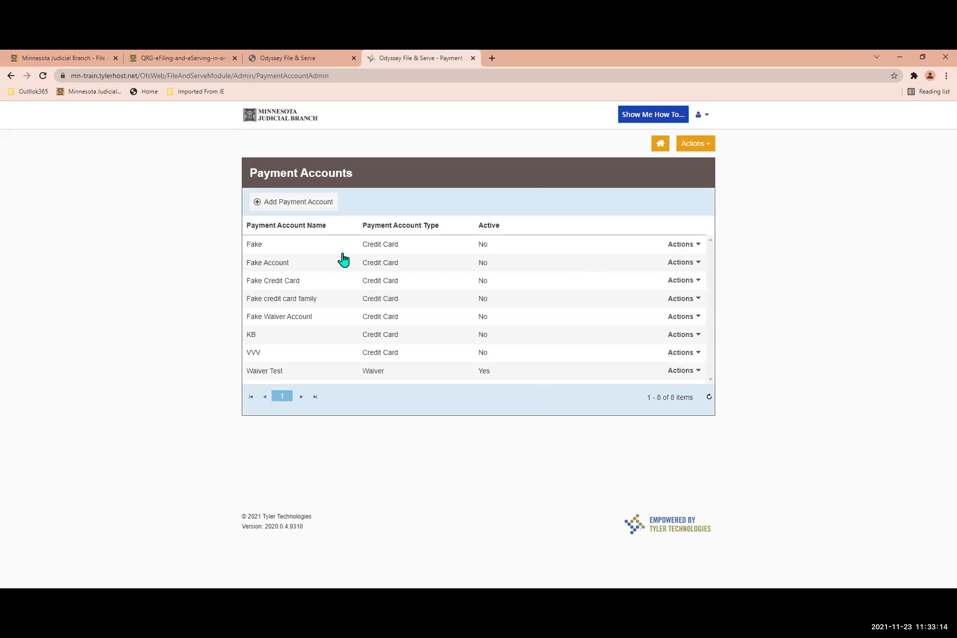
# Start a new payment account named Fake Account with the type Credit Card.
pyautogui.click(295, 208)
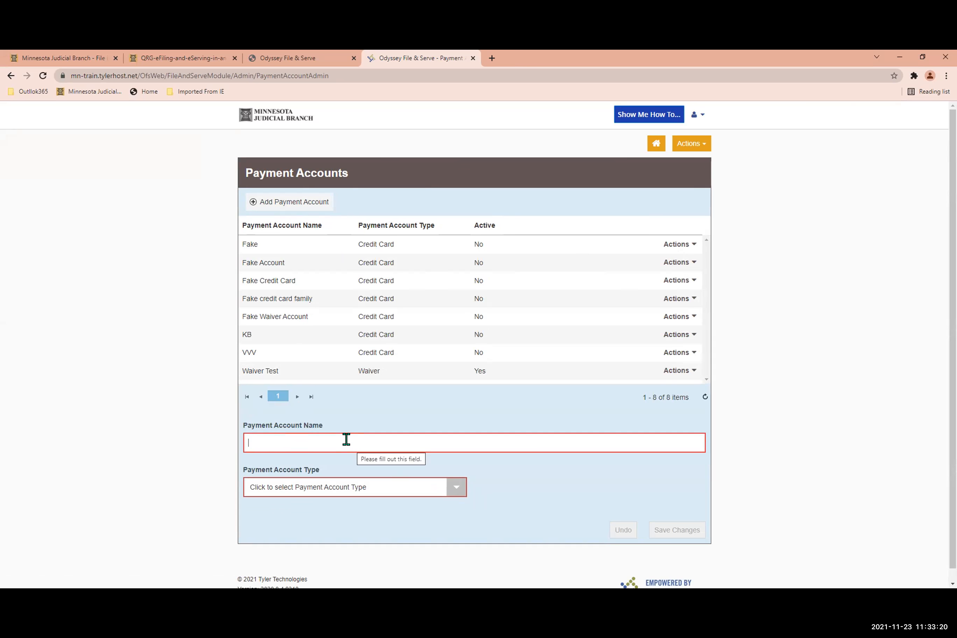
pyautogui.write('Fake Account')
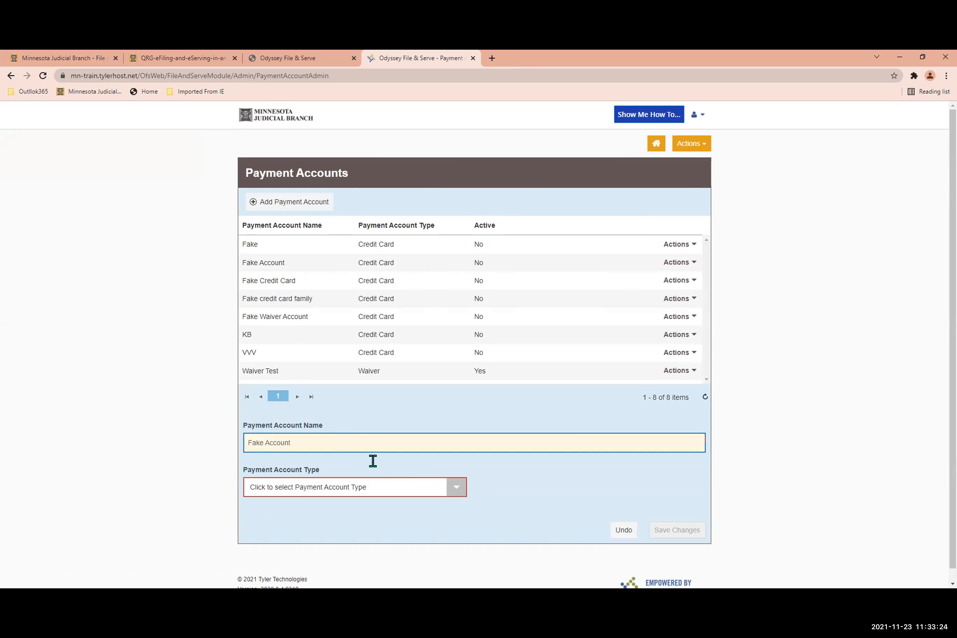
pyautogui.click(456, 488)
pyautogui.click(362, 537)
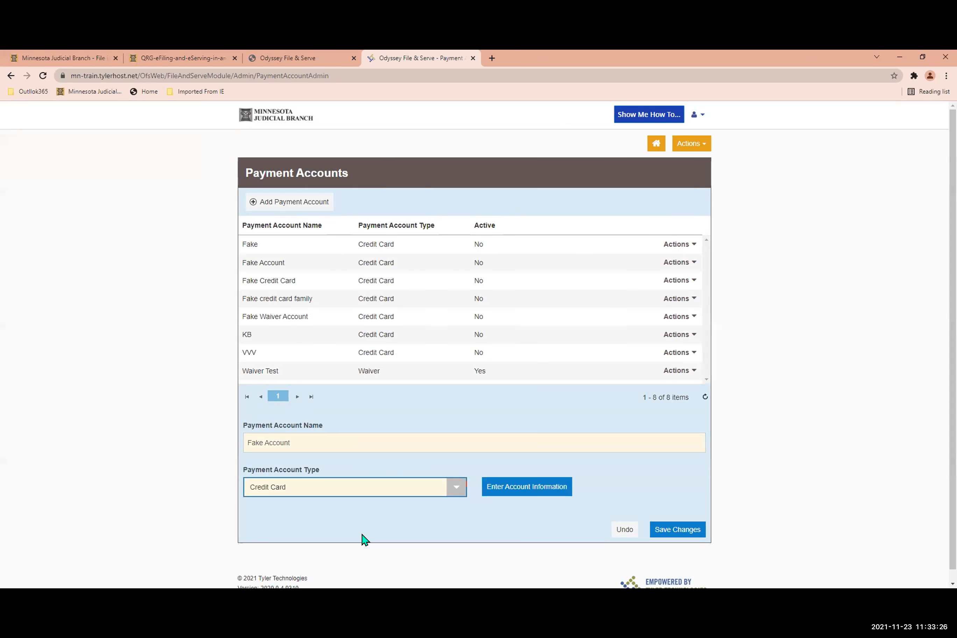
# View the cardholder information form for the new payment account, close it unfilled, and return to the dashboard.
pyautogui.click(523, 496)
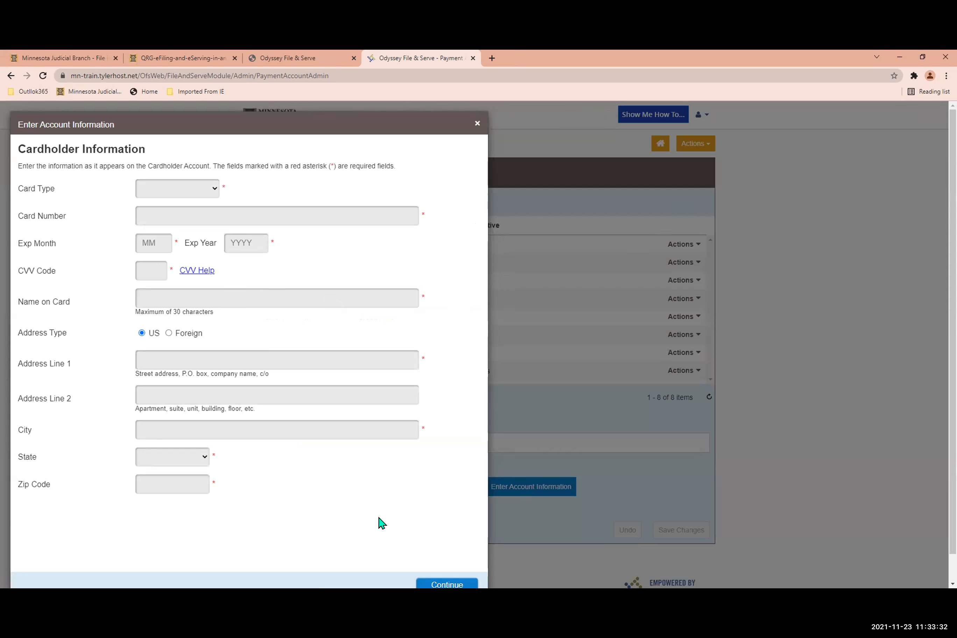
pyautogui.click(477, 124)
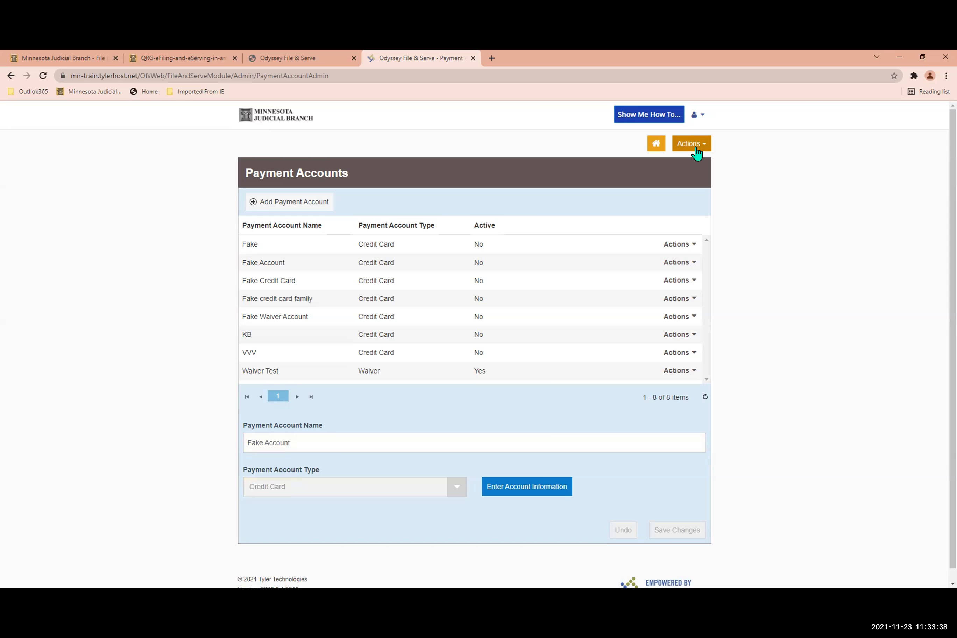
pyautogui.click(656, 144)
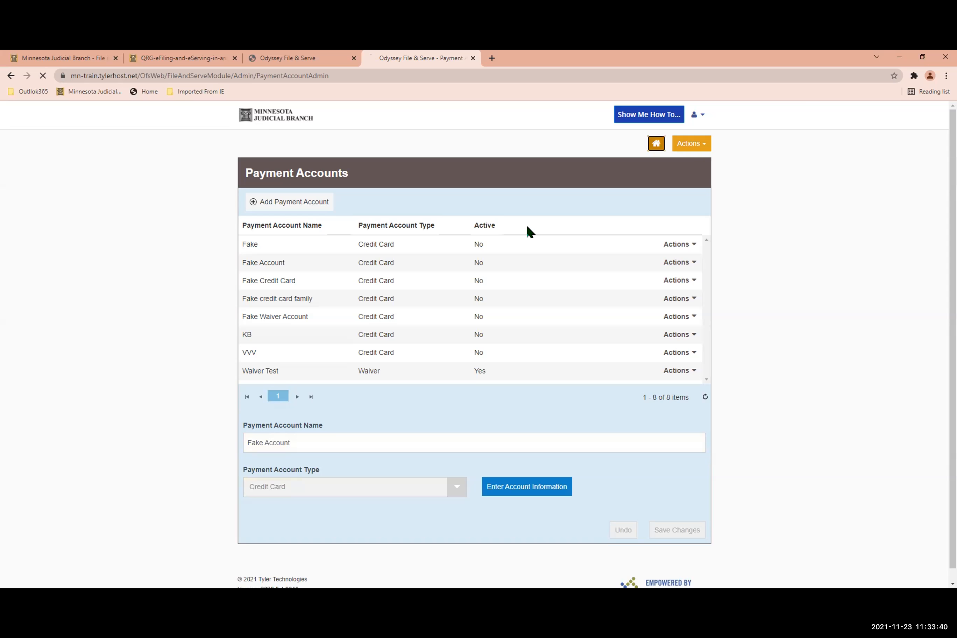